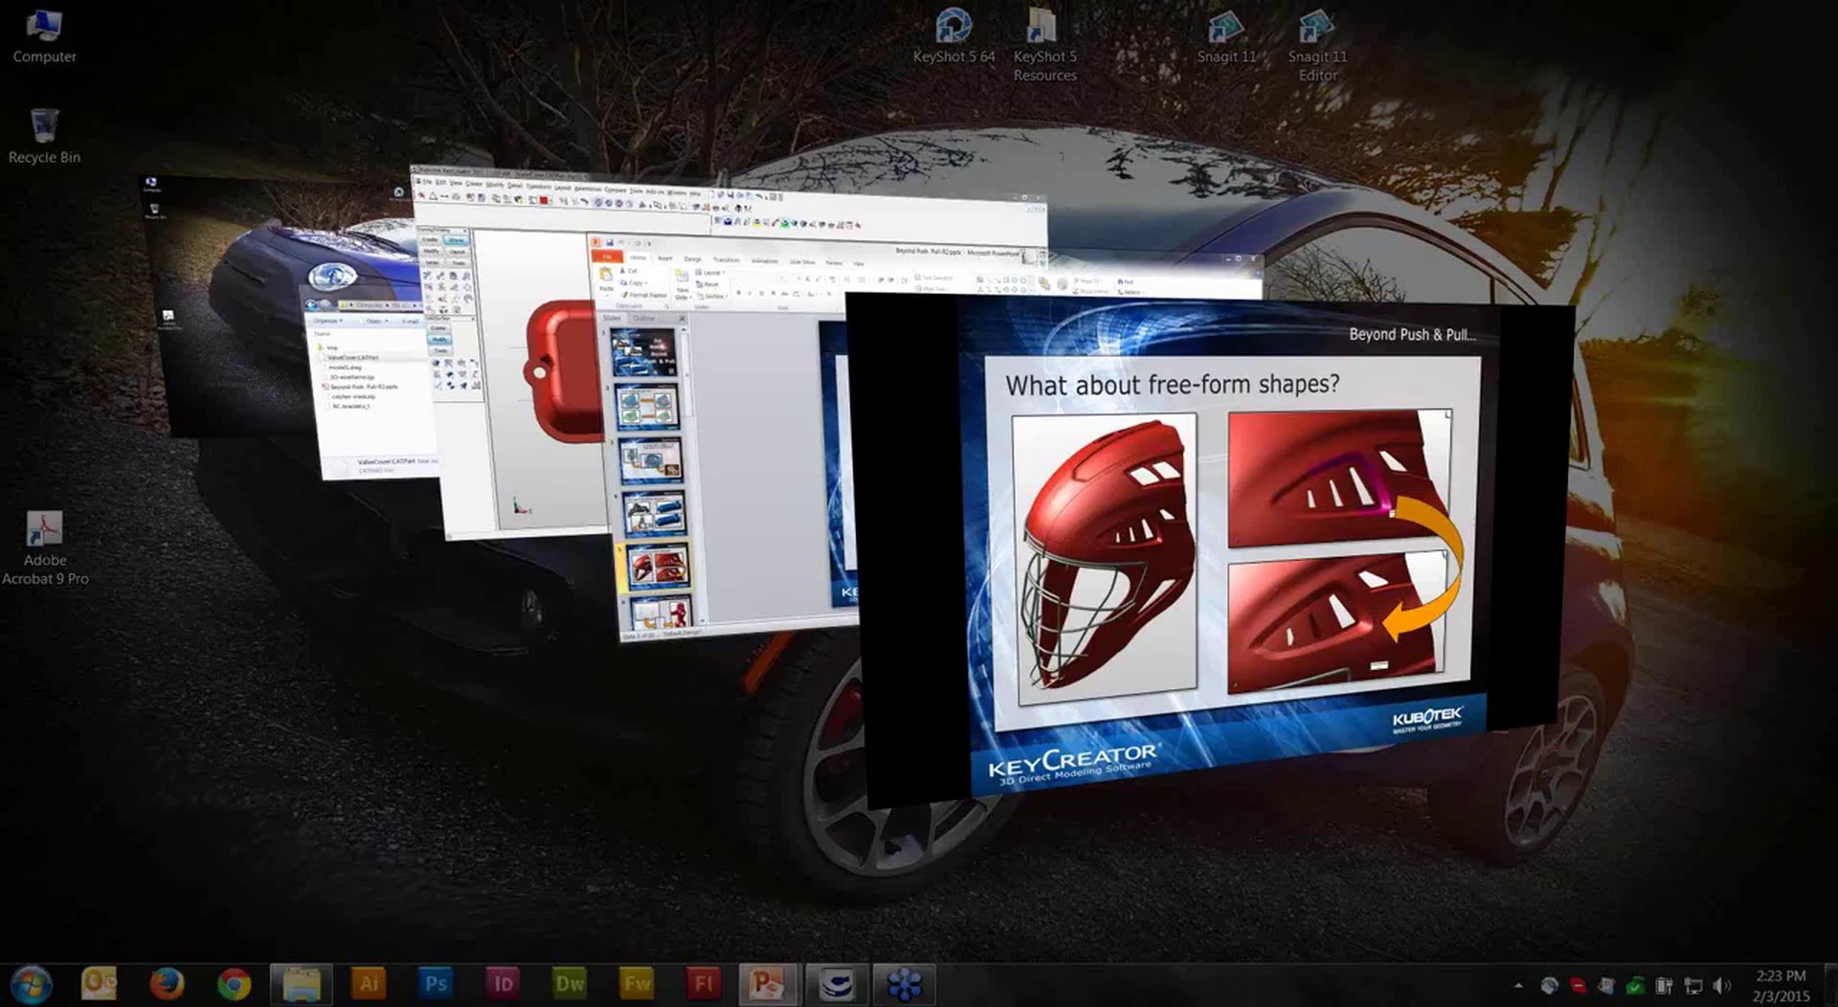
Step: Switch to KeyCreator and close ValveCover.CATPart and RC-bracket.x_t without saving their changes
key("super+Tab")
key("super+Tab")
left_click(1823, 41)
left_click(1190, 435)
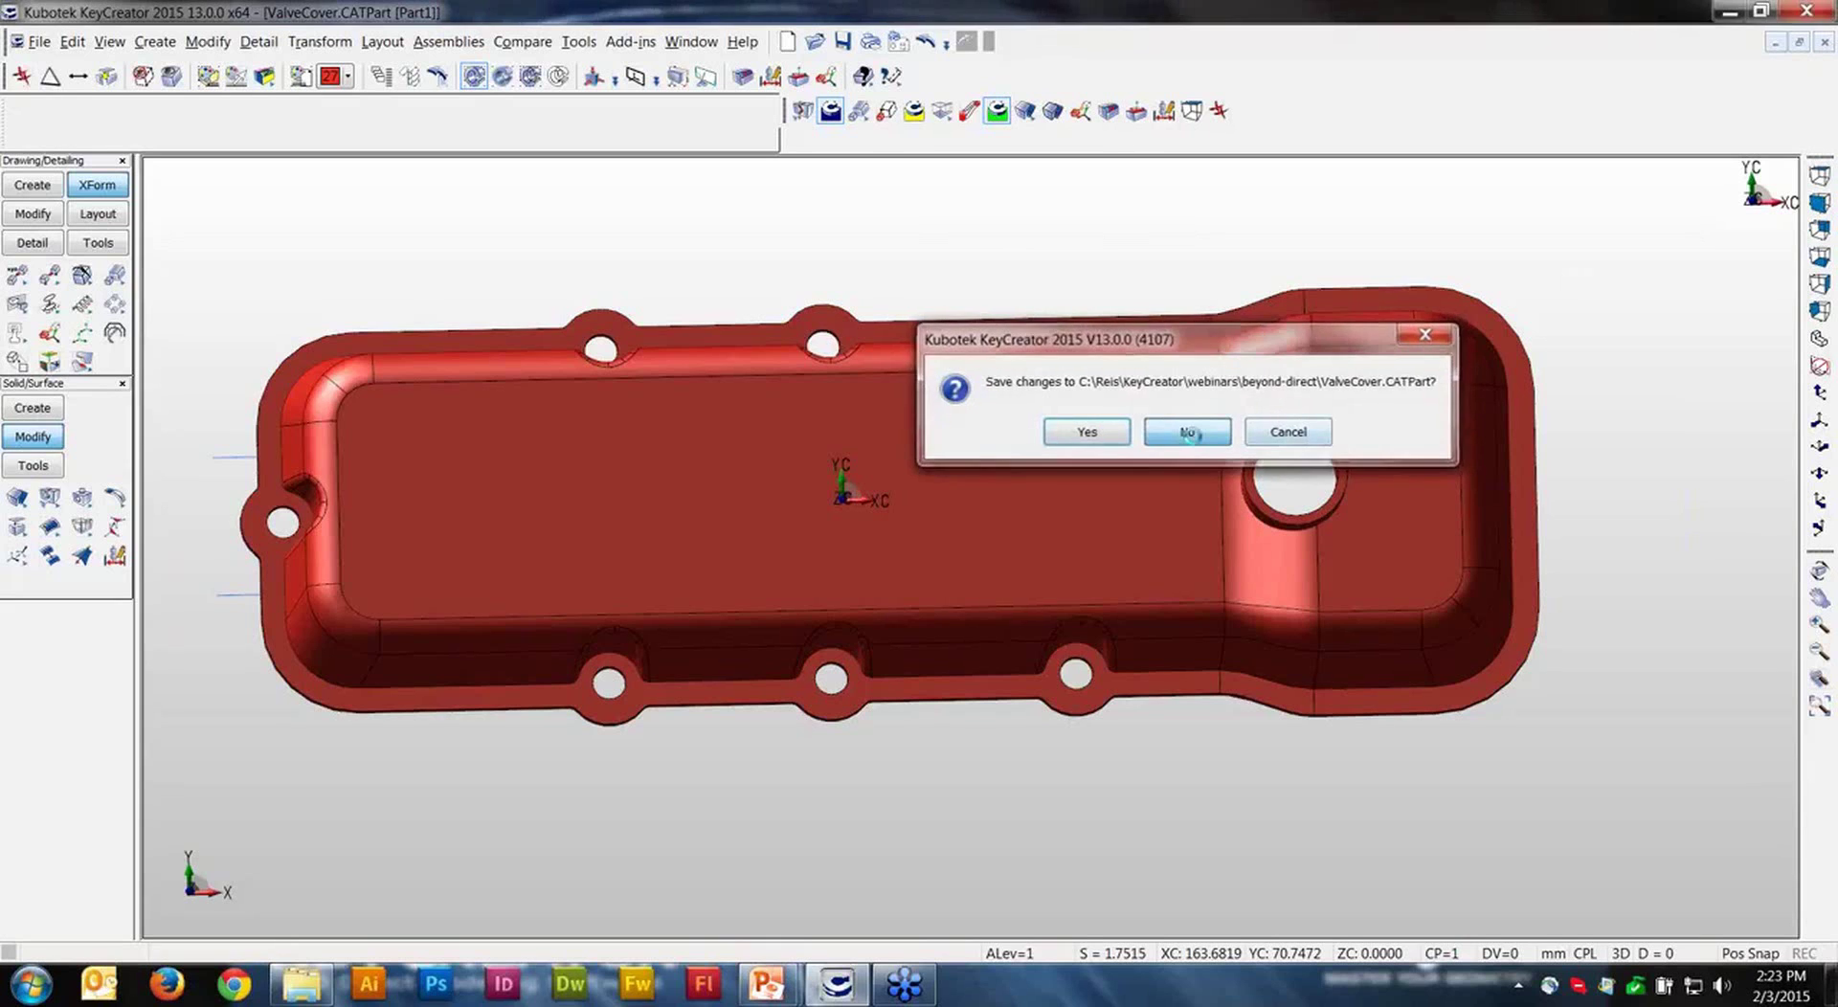
key("ctrl+F4")
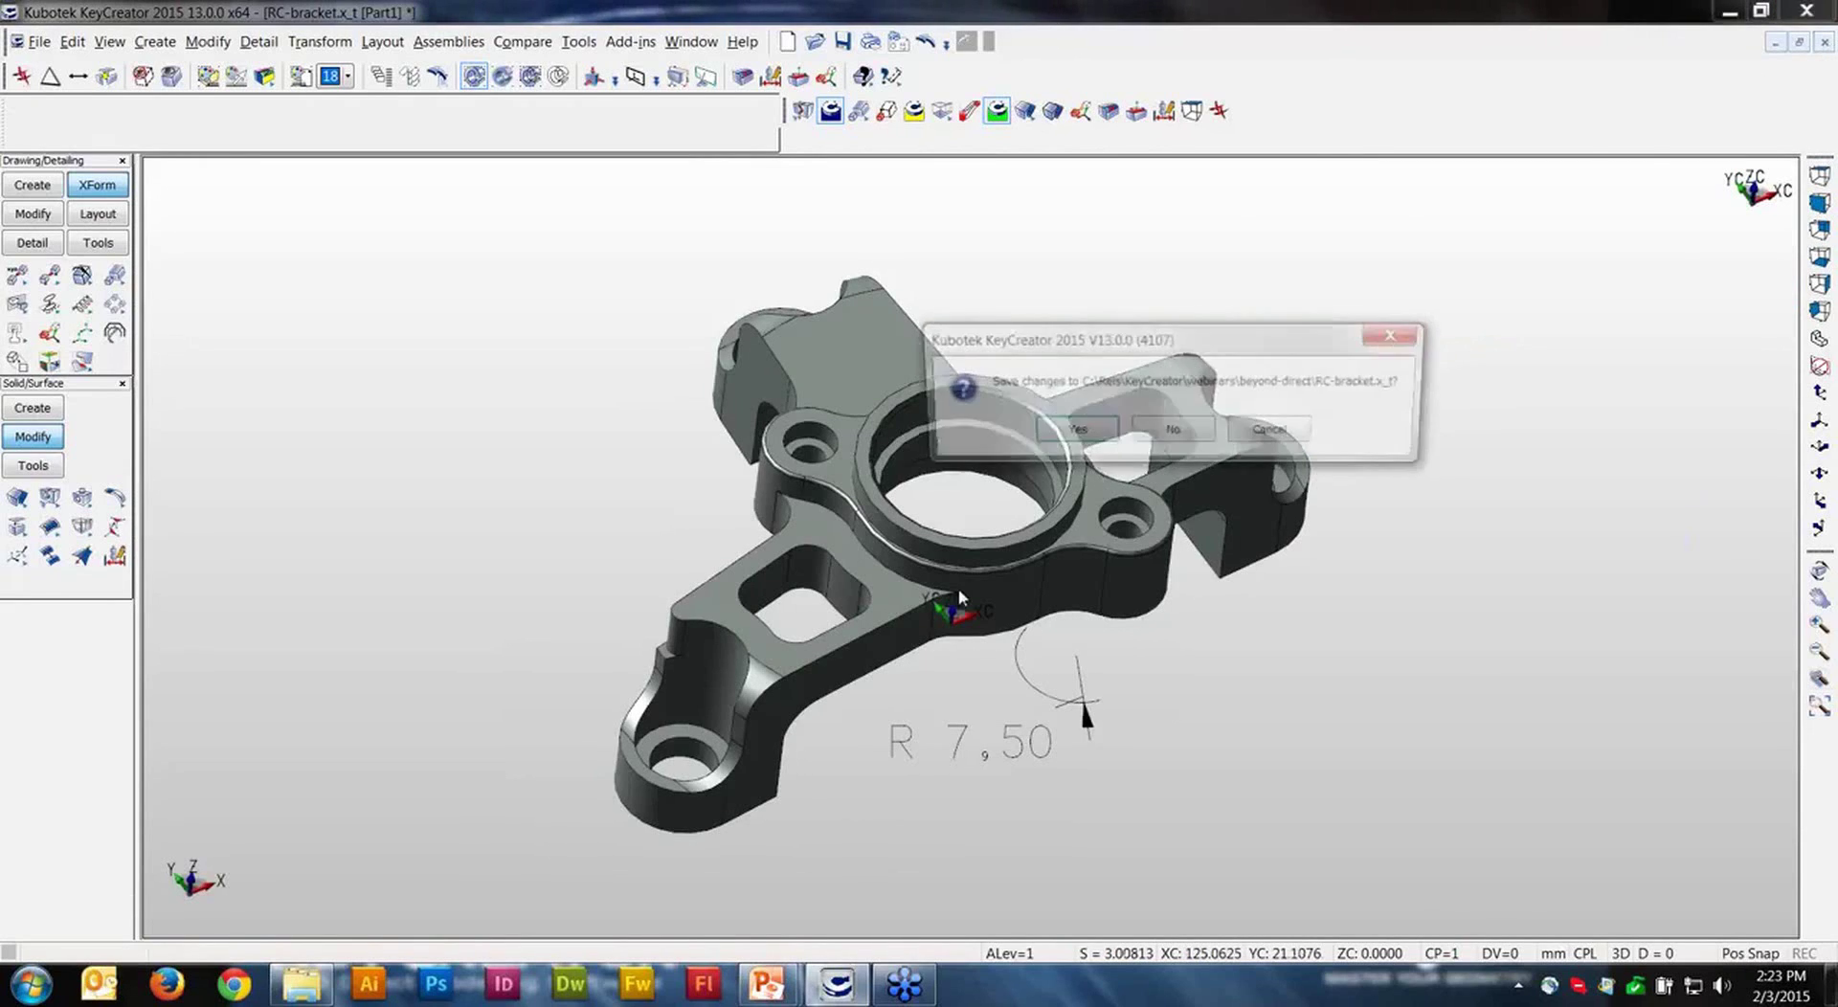
left_click(1168, 433)
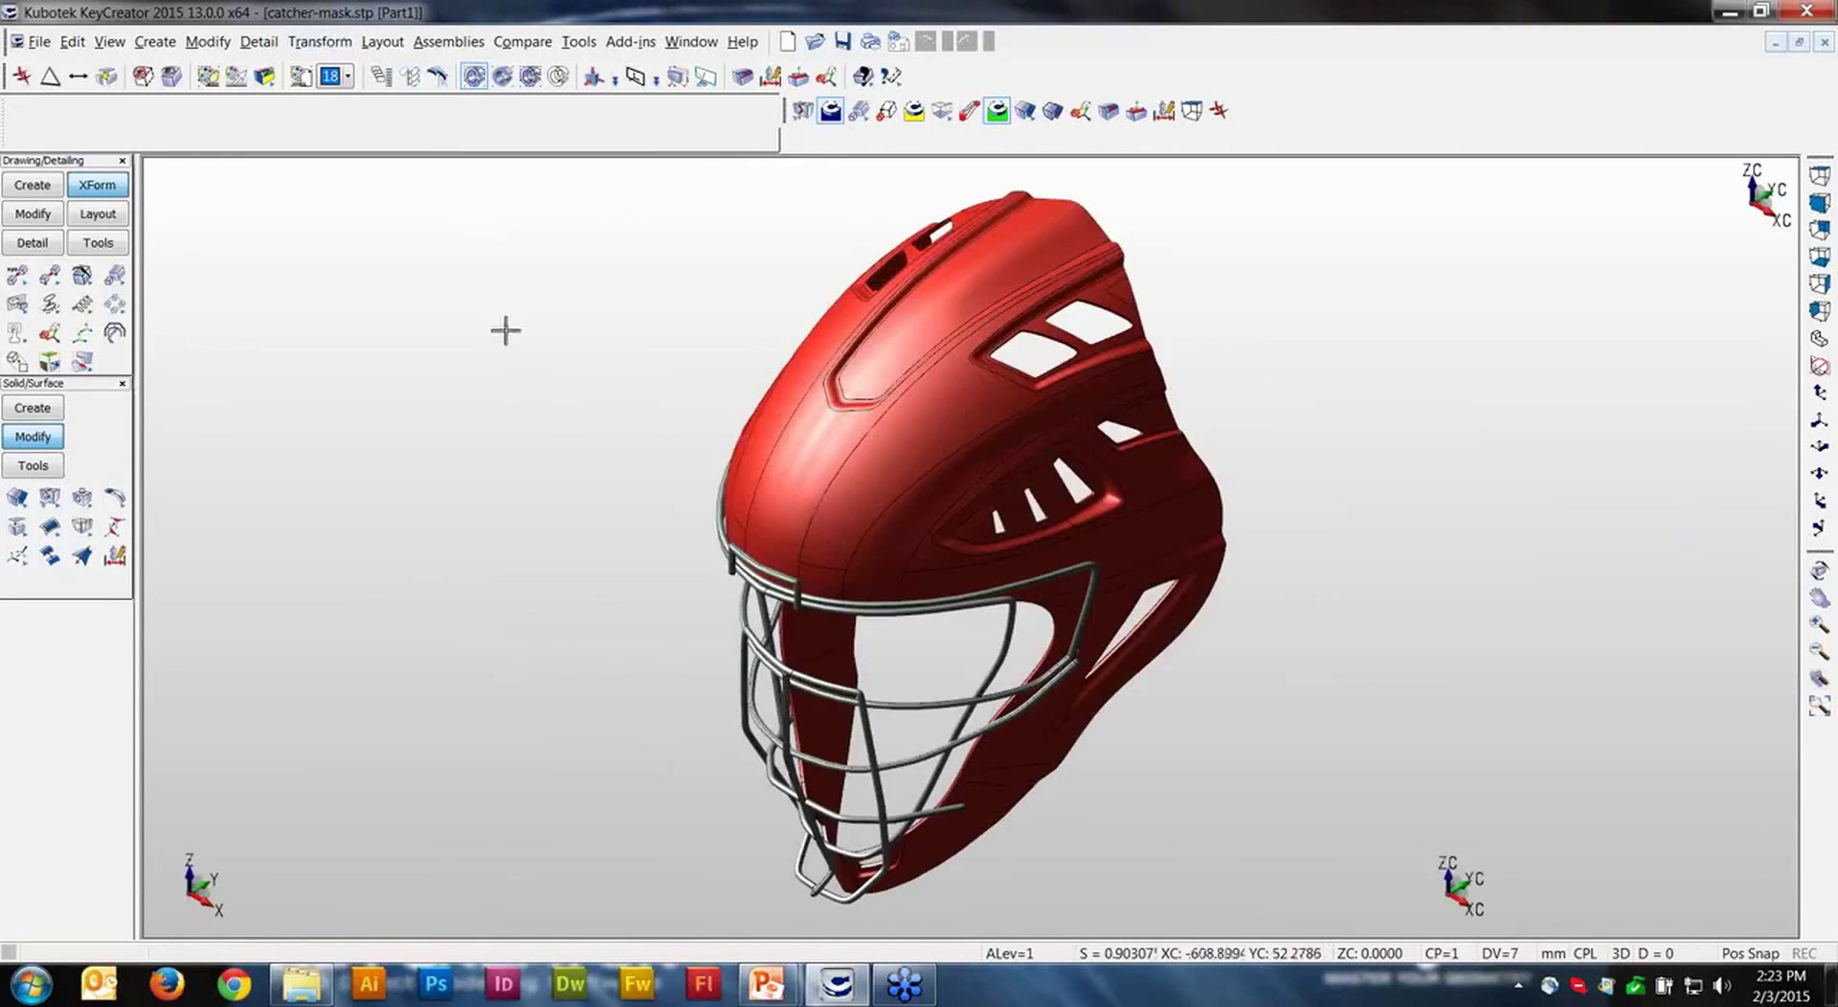
Step: Blank the wire face cage so that only the catcher mask's red shell is displayed
mouse_move(578, 648)
middle_mouse_down()
mouse_move(689, 578)
mouse_move(723, 597)
mouse_move(595, 628)
middle_mouse_up()
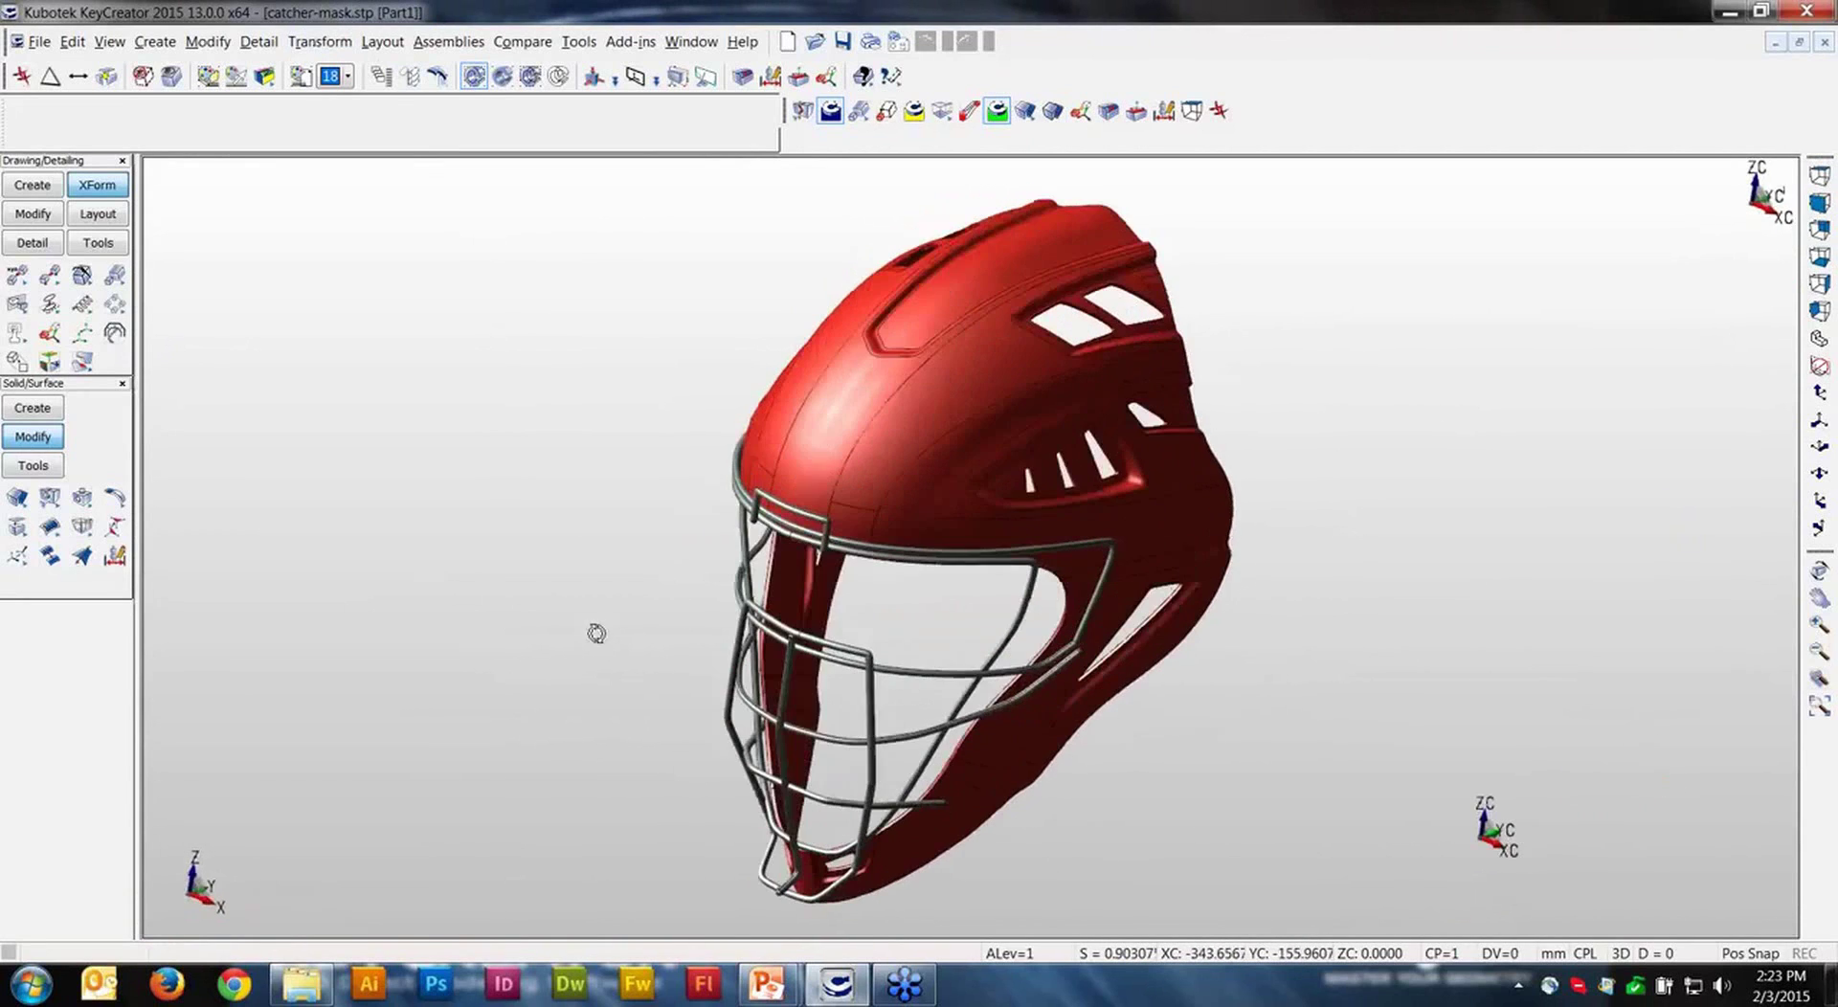
left_click(142, 75)
key("Return")
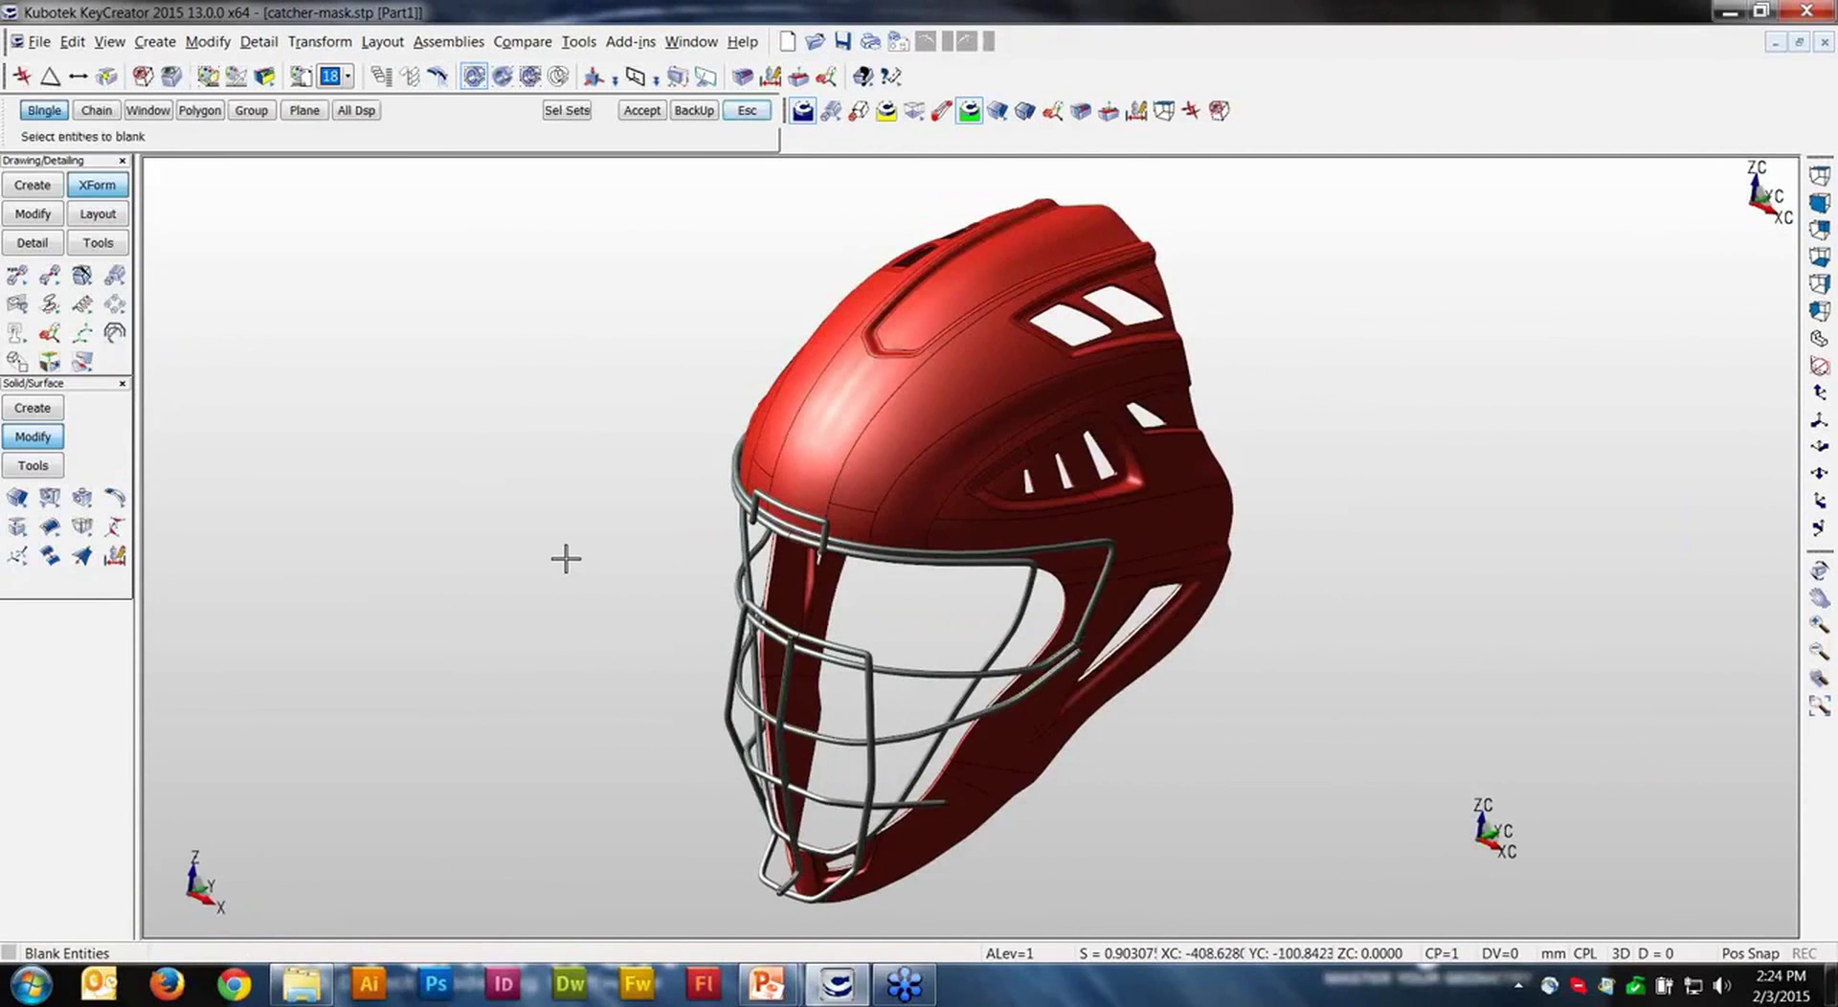
left_click(855, 634)
left_click(745, 111)
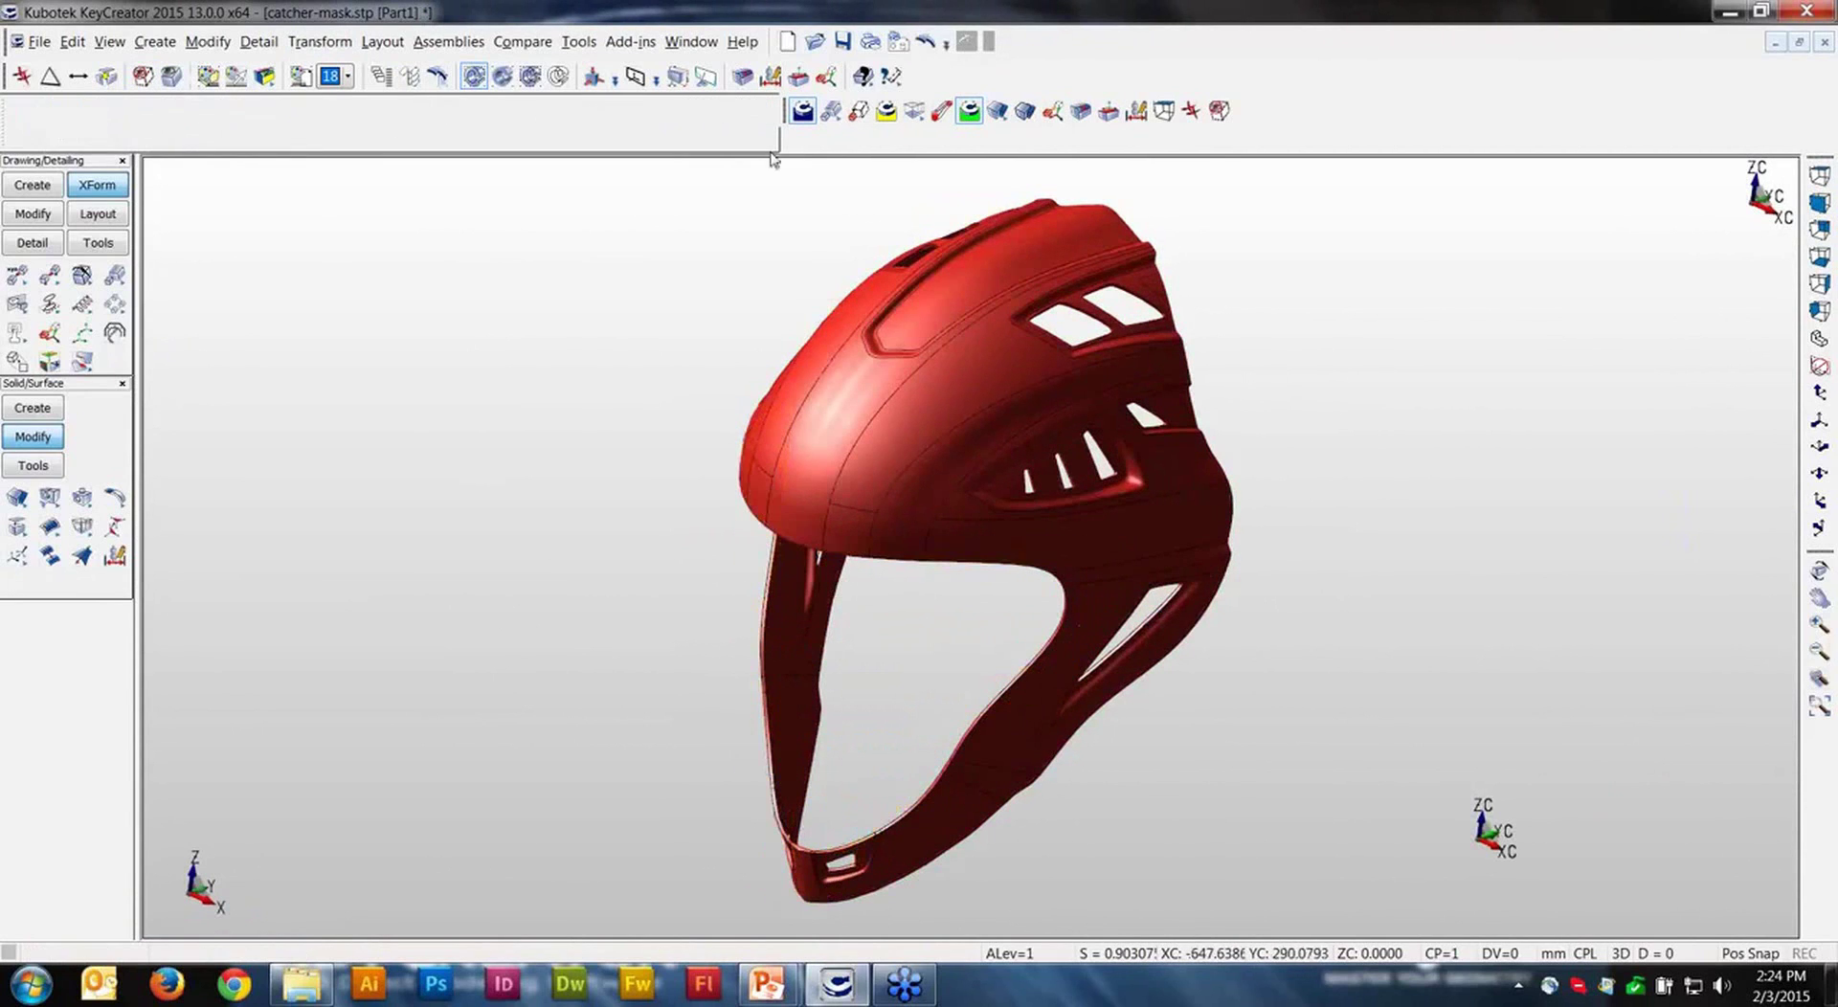
middle_click_drag(1335, 395, 1373, 403)
scroll(1341, 403, "up", 3)
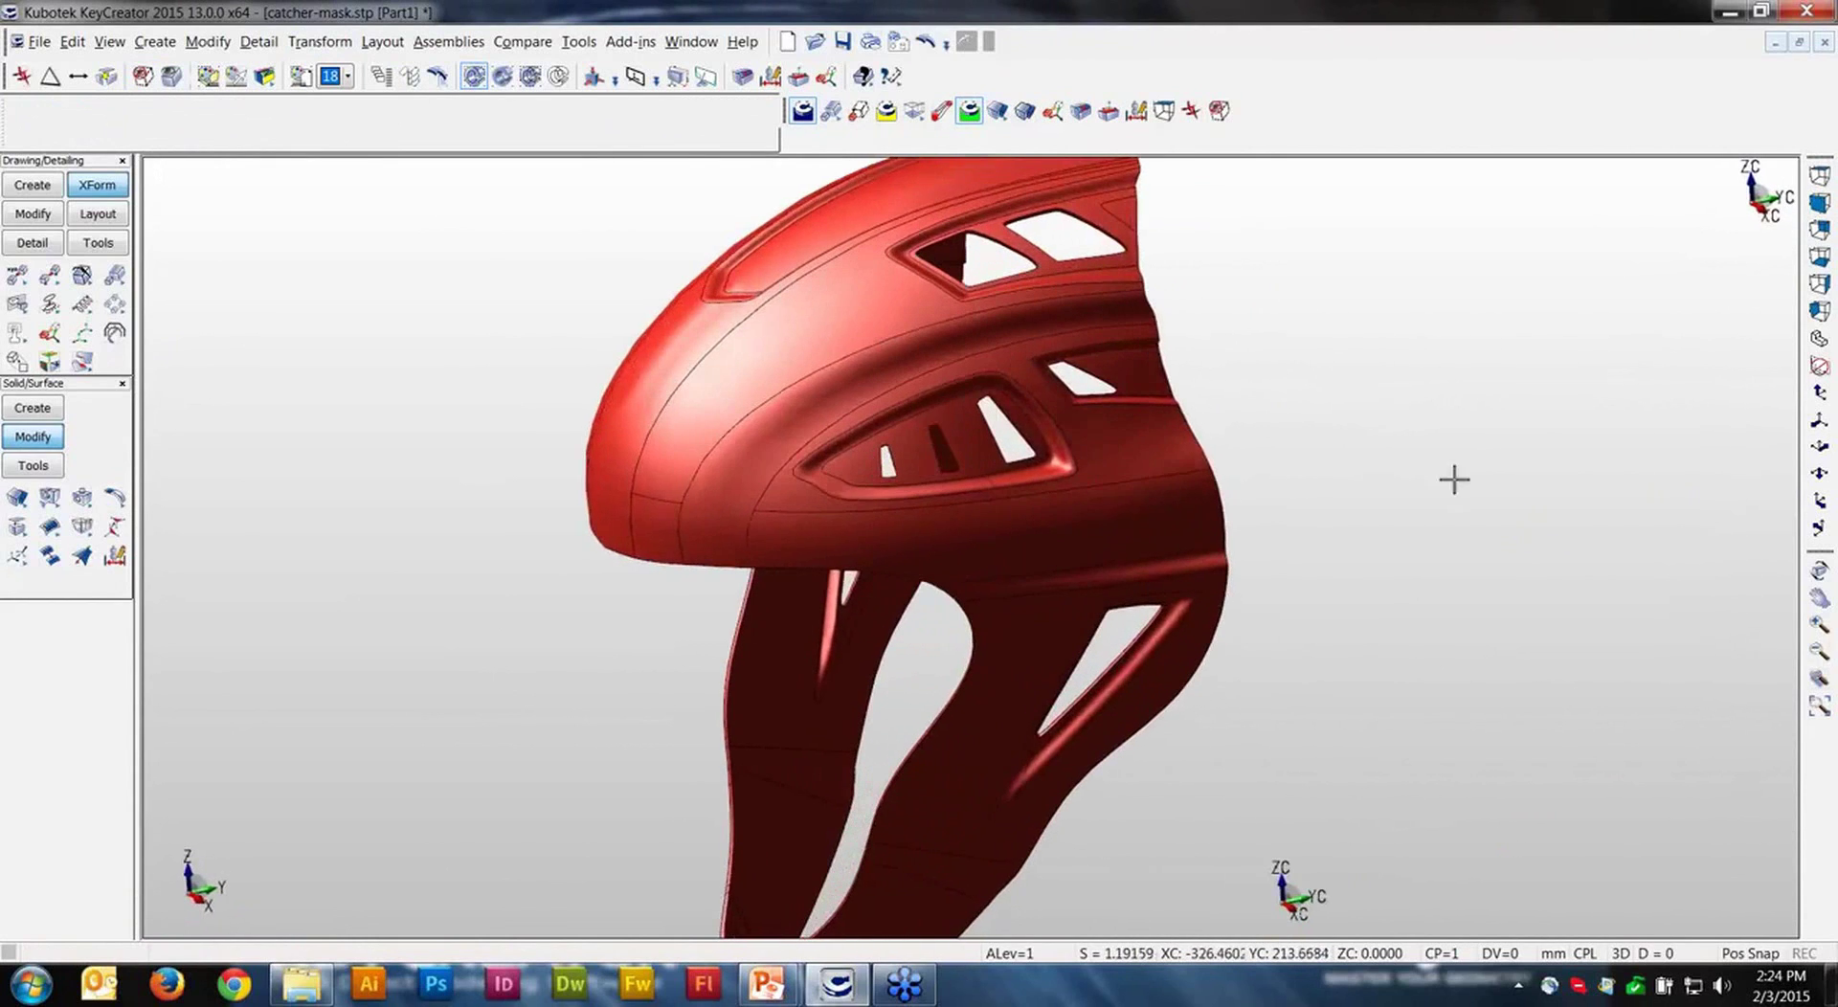
key("Delete")
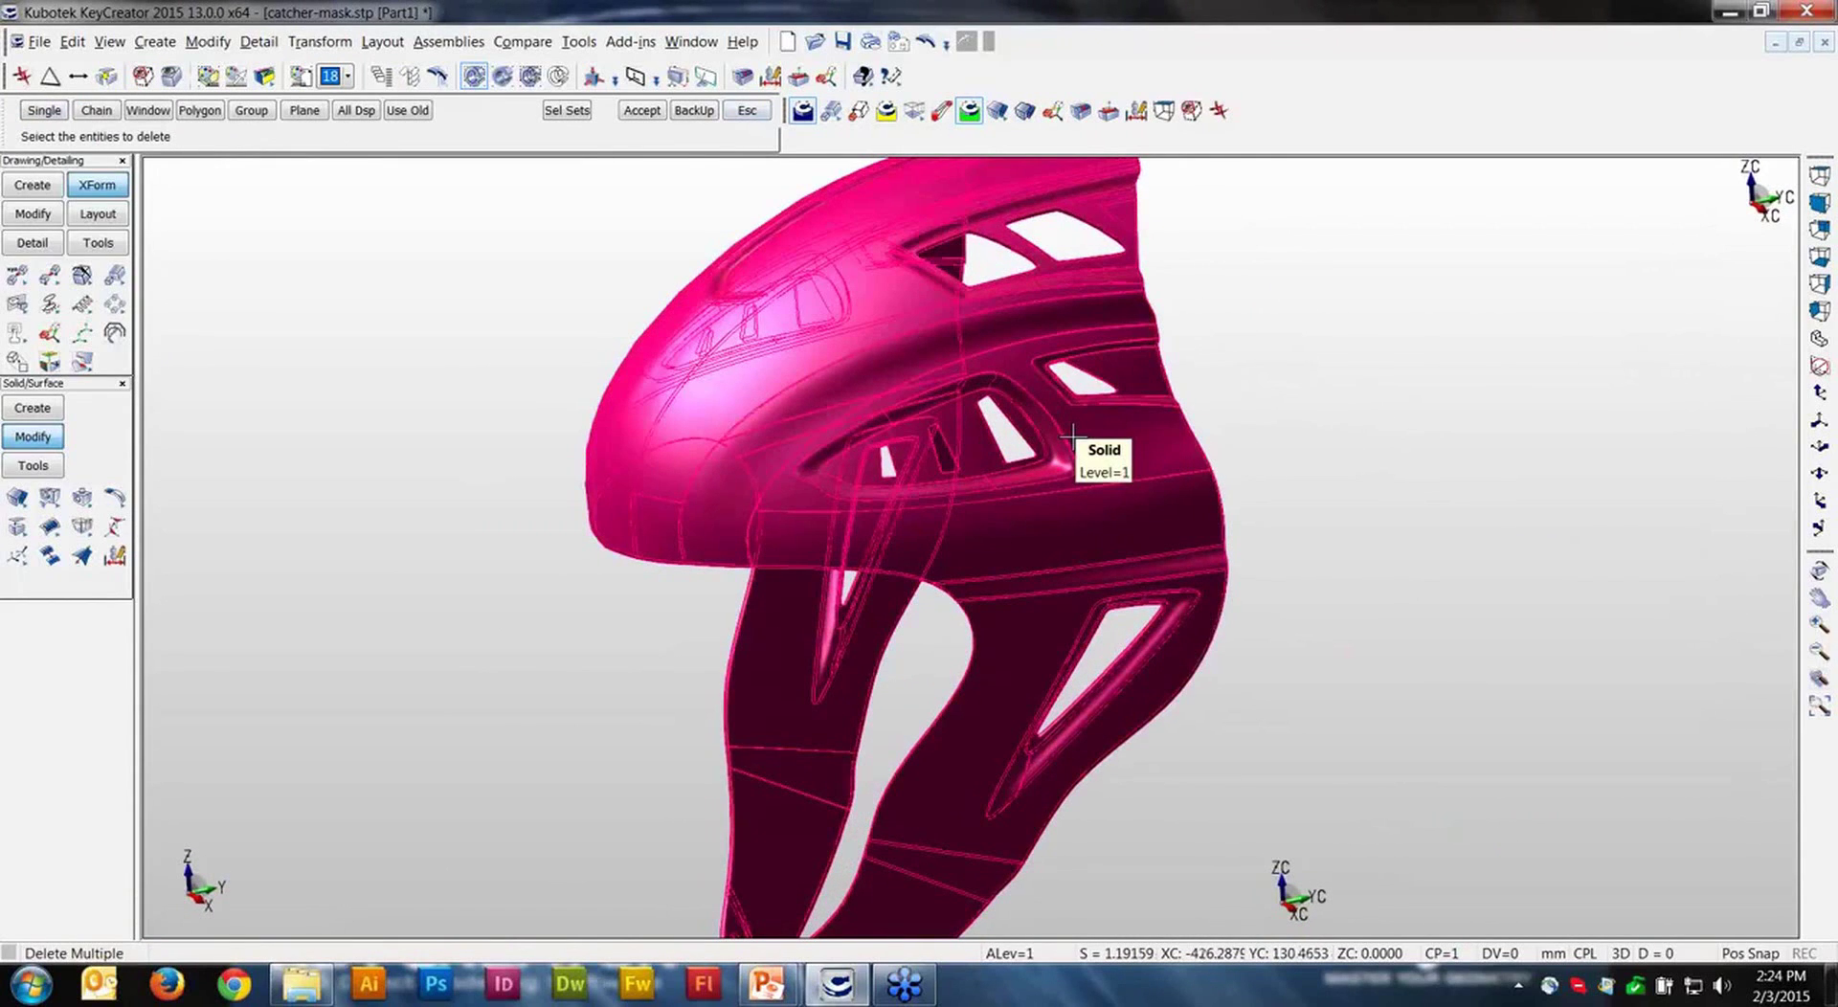
key("Escape")
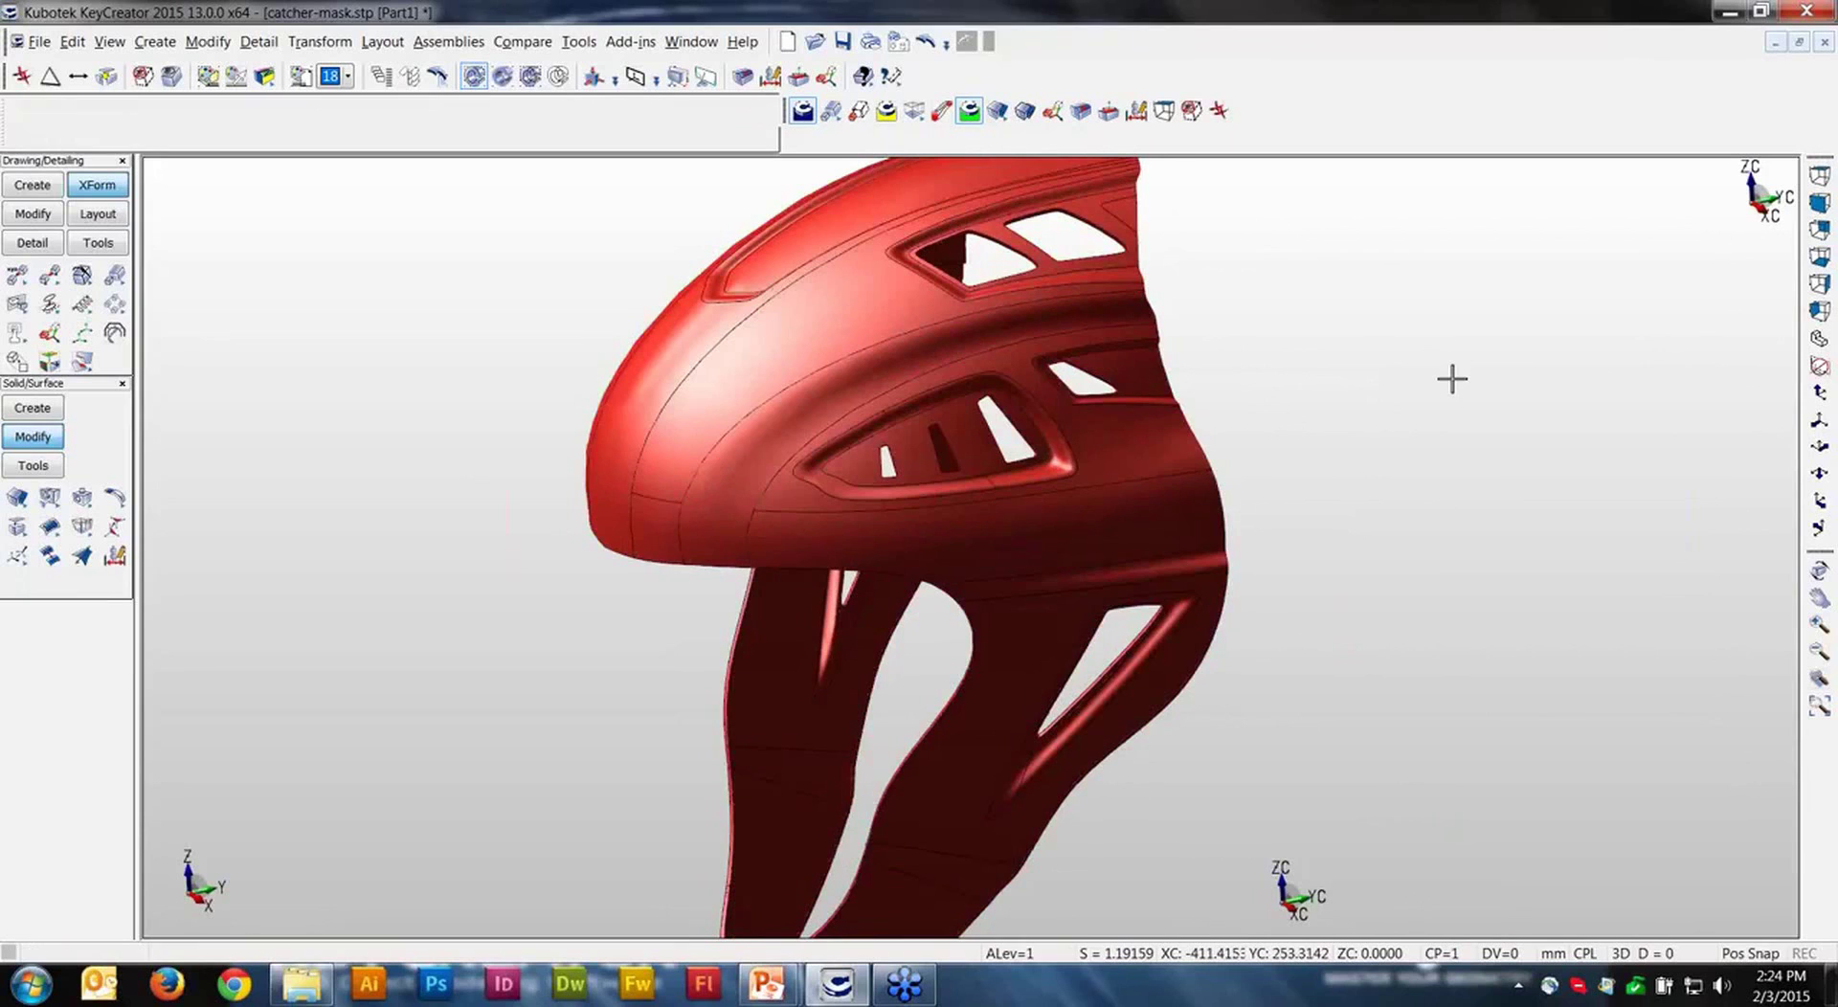
Step: Remove the small corner patch's three faces at the shell's rear edge, behind the two upper side vents, with Remove Features
middle_click_drag(1453, 378, 1455, 546)
scroll(1453, 378, "up", 1)
scroll(1452, 378, "up", 2)
scroll(1455, 546, "up", 5)
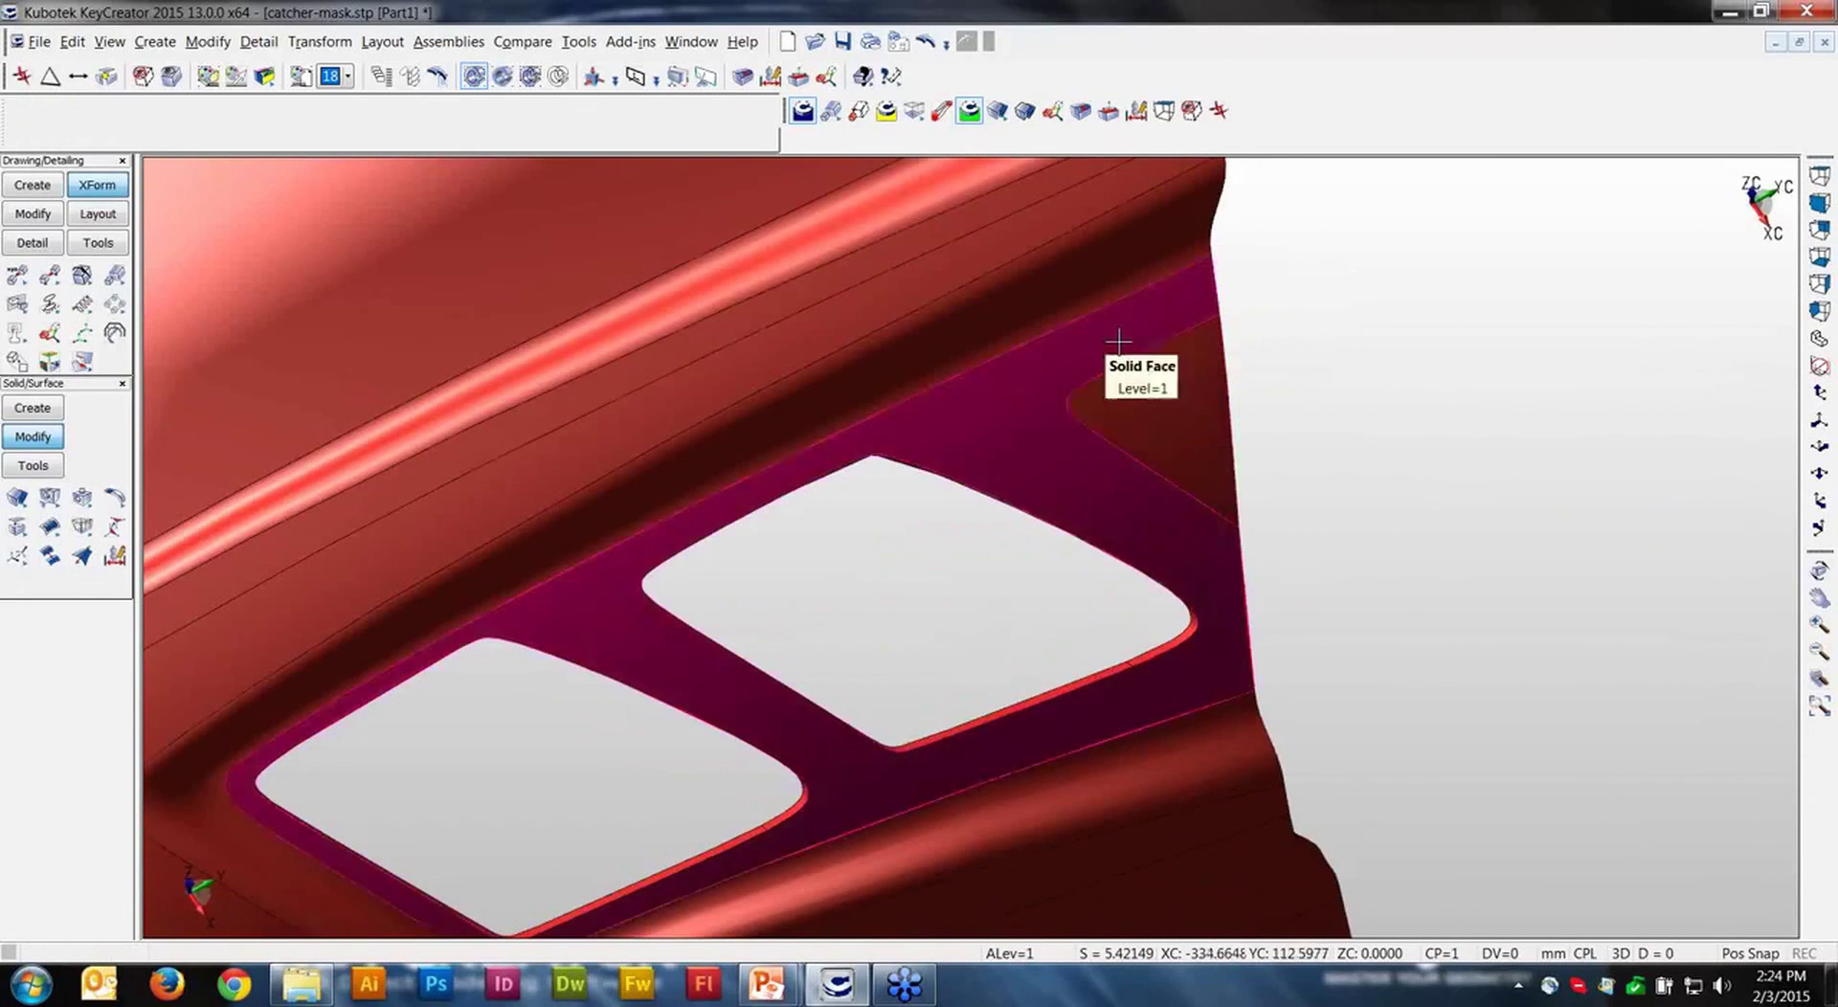
middle_click_drag(1205, 421, 772, 419)
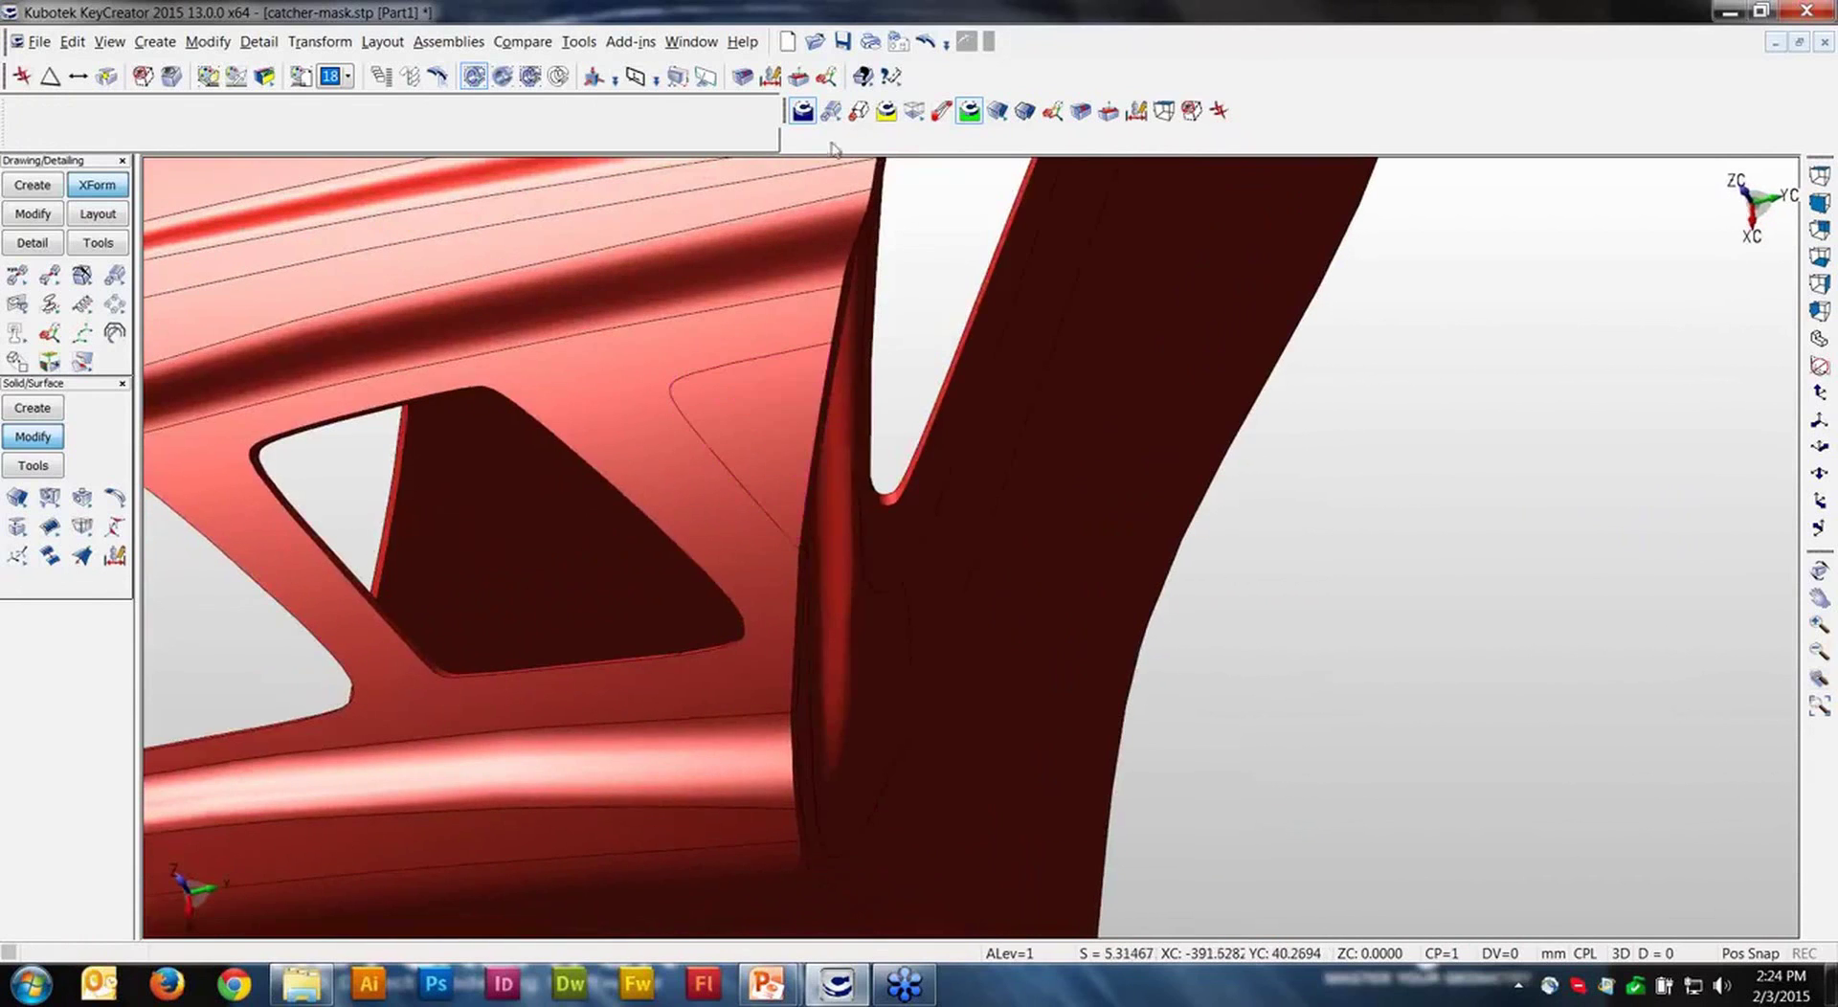
left_click(743, 81)
left_click(744, 77)
left_click(800, 398)
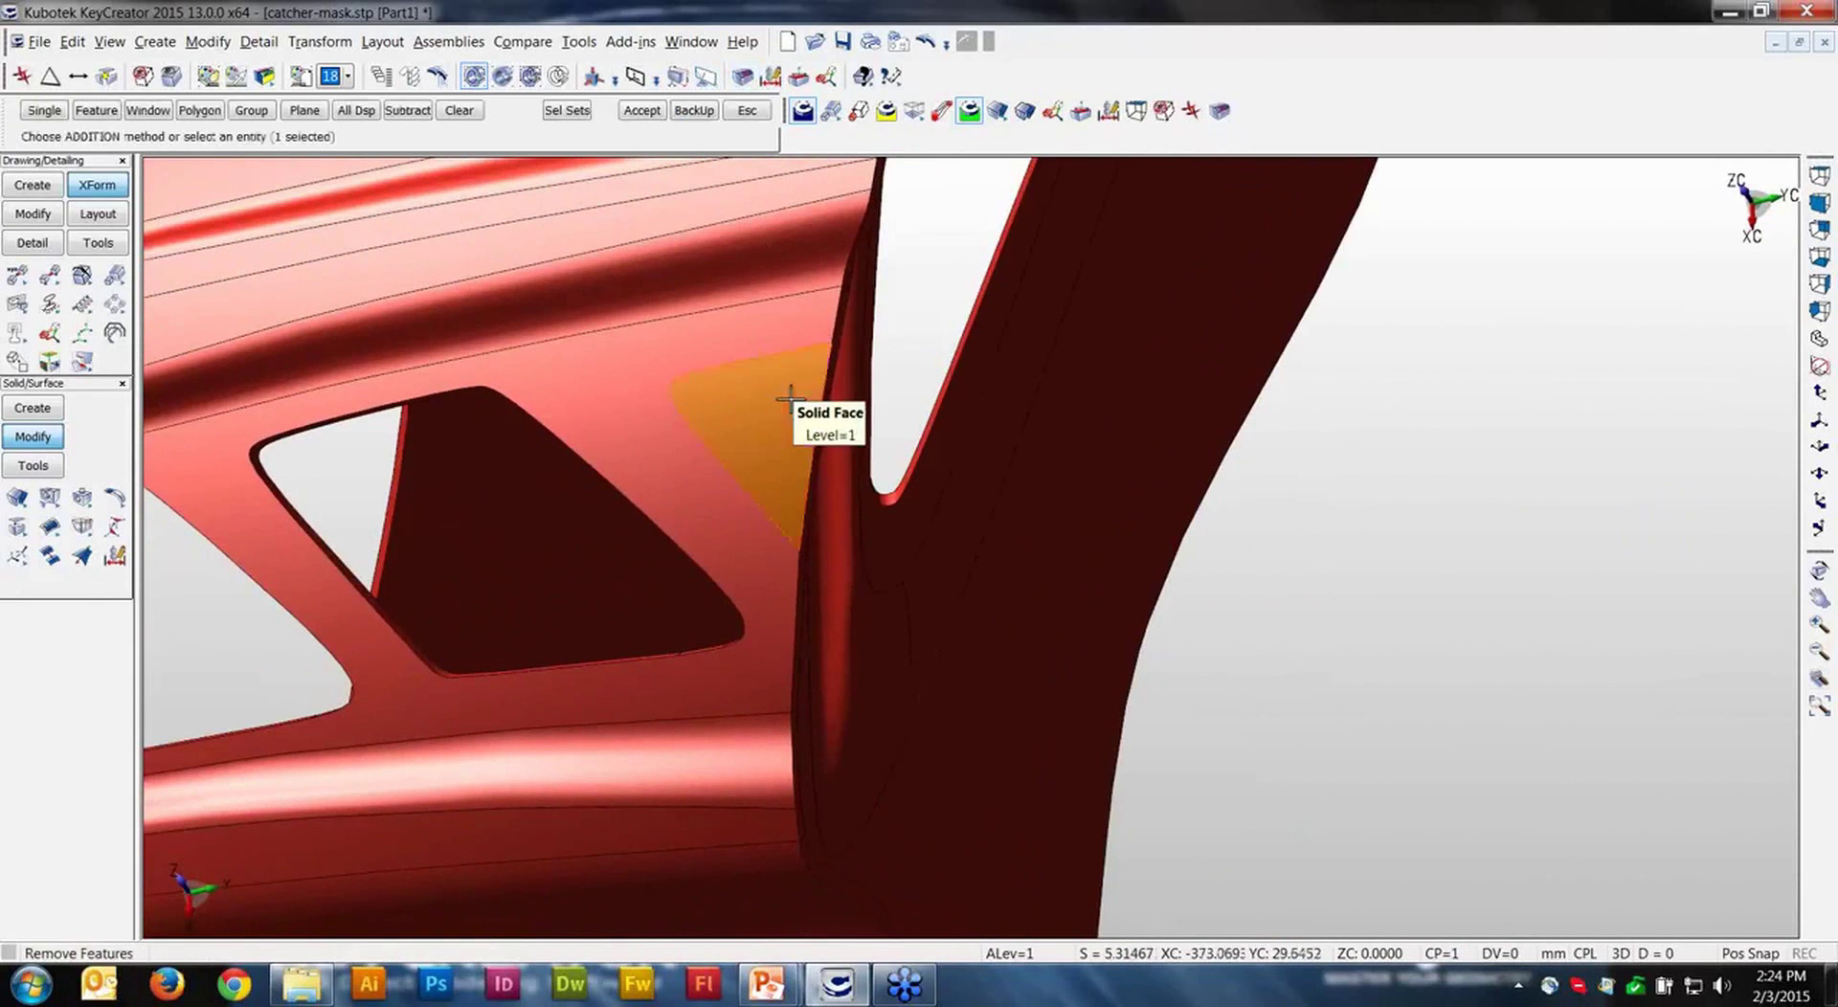
scroll(800, 397, "up", 5)
middle_click_drag(800, 402, 1123, 494)
scroll(995, 493, "up", 3)
left_click(910, 490)
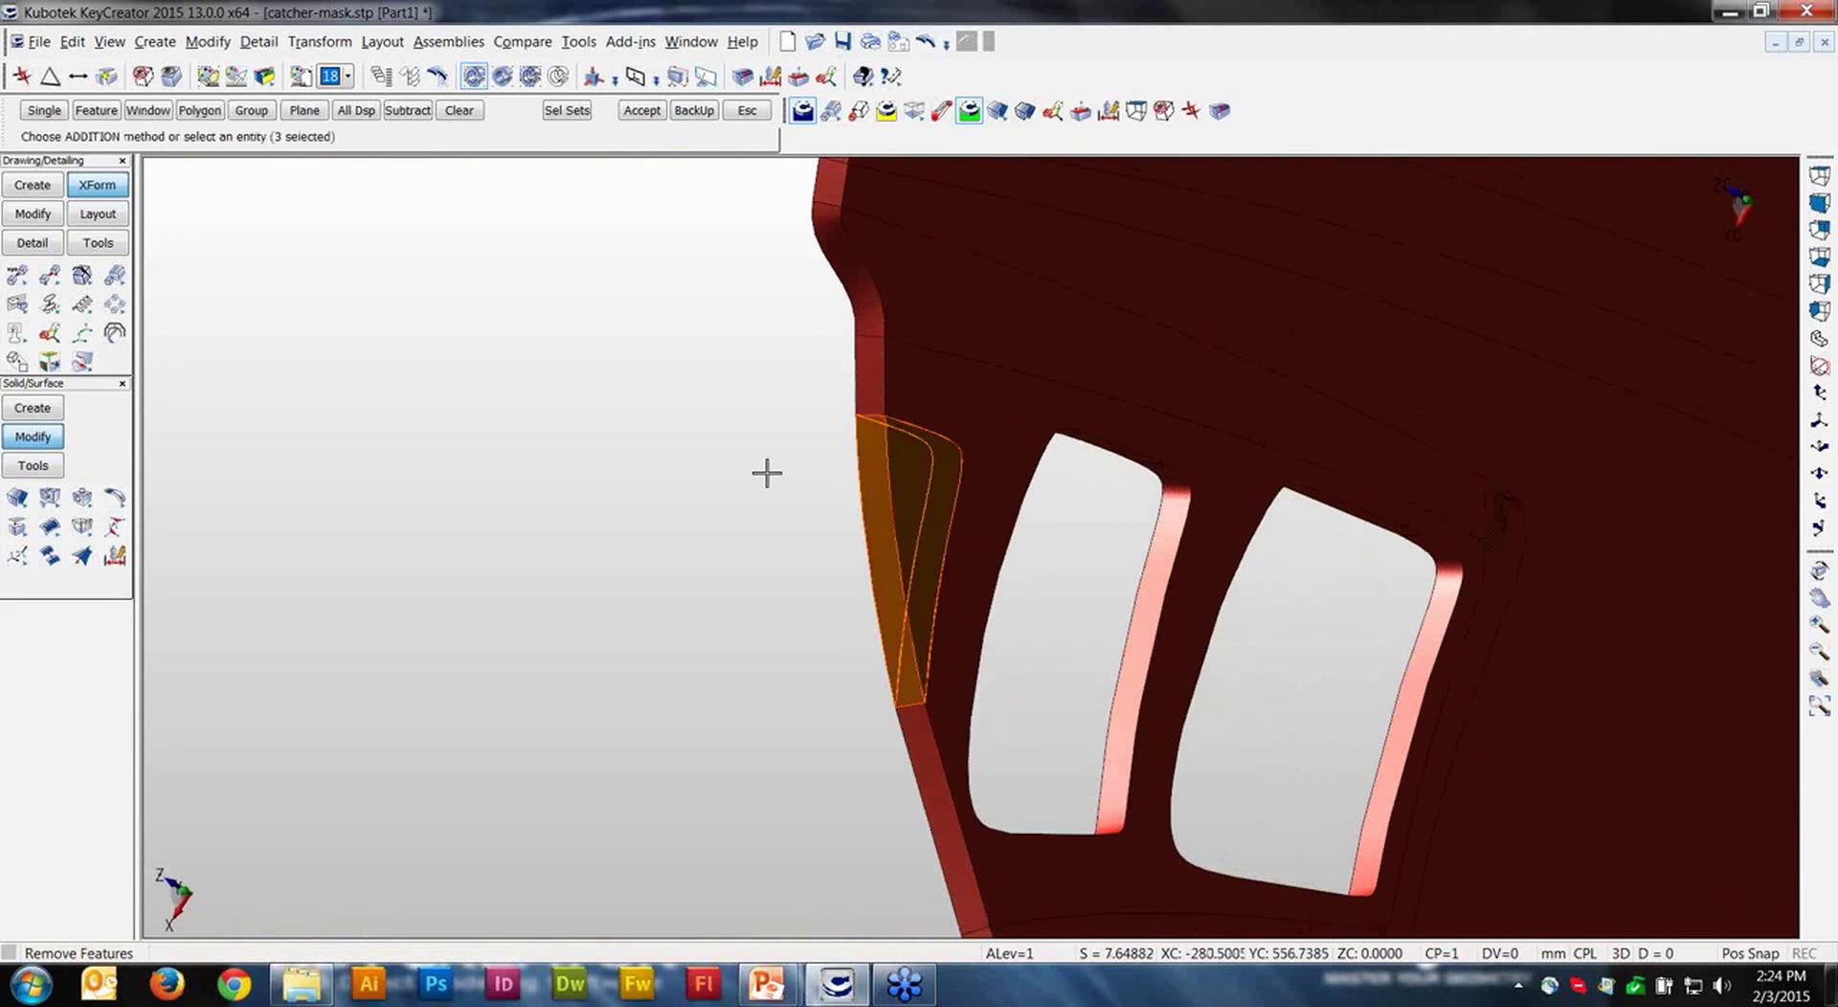
scroll(766, 472, "down", 2)
middle_click_drag(766, 471, 1344, 557)
key("Return")
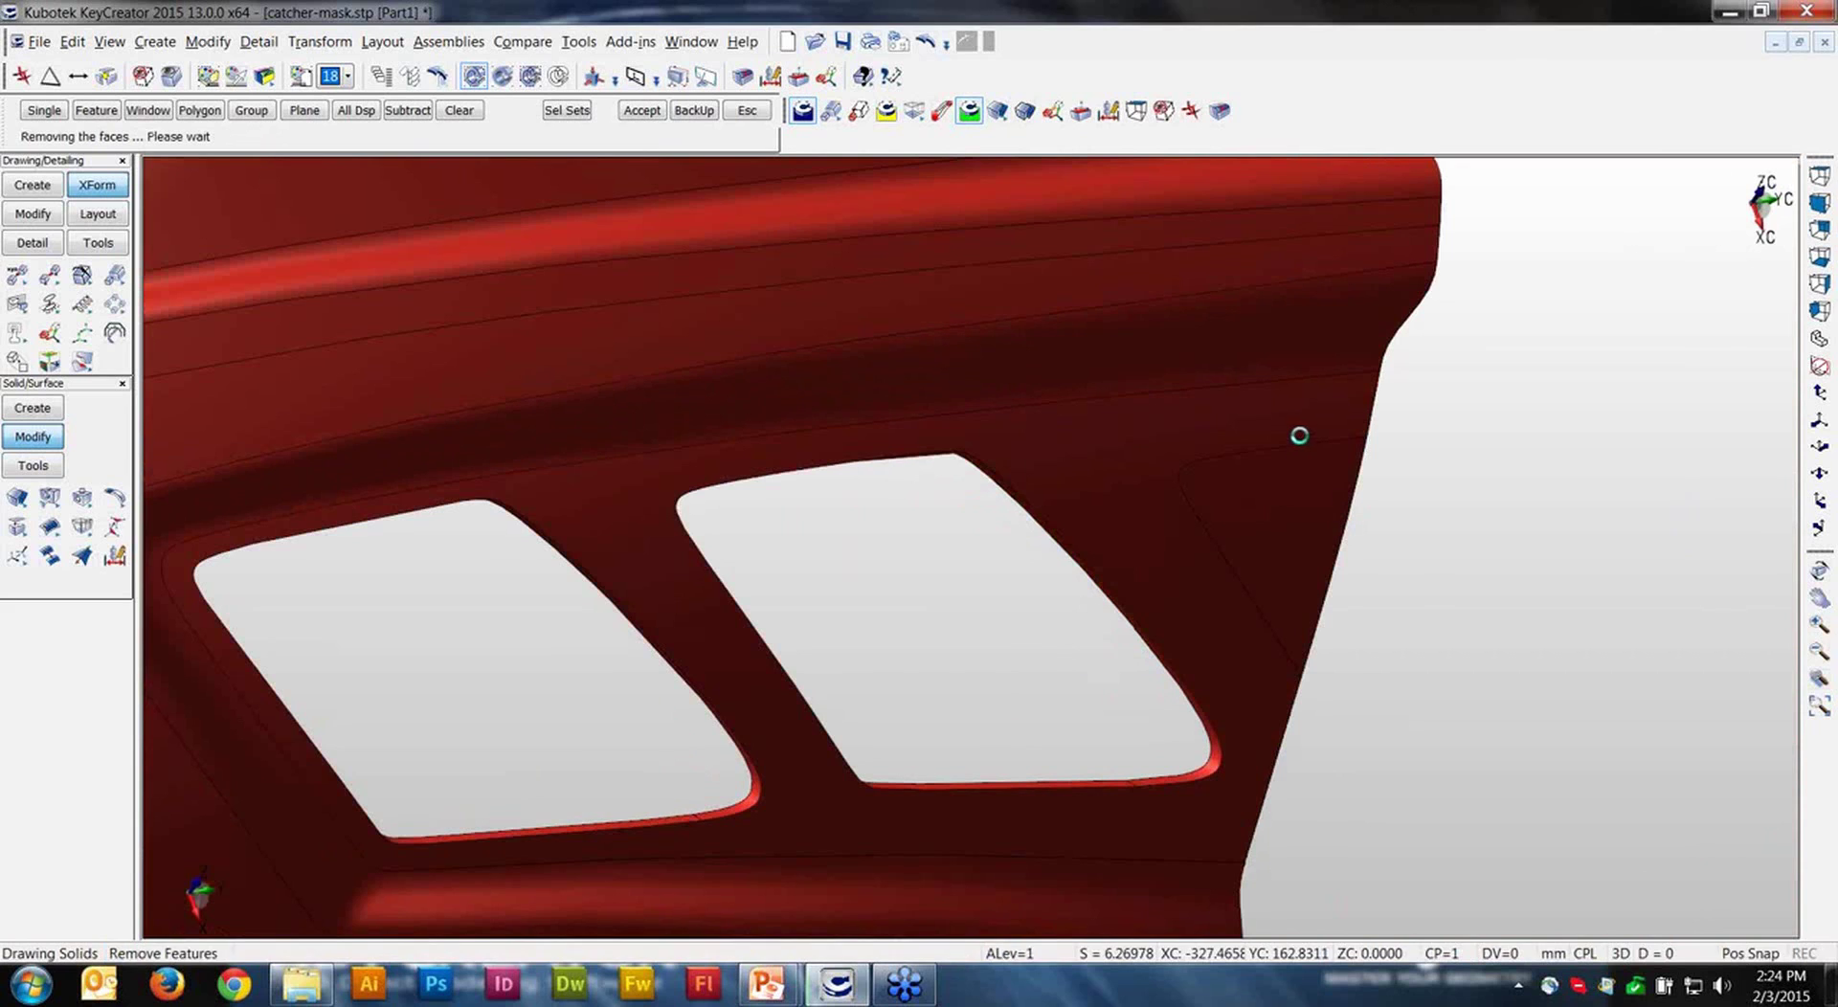
left_click(1302, 515)
scroll(1674, 509, "down", 1)
middle_click_drag(1672, 509, 1666, 504)
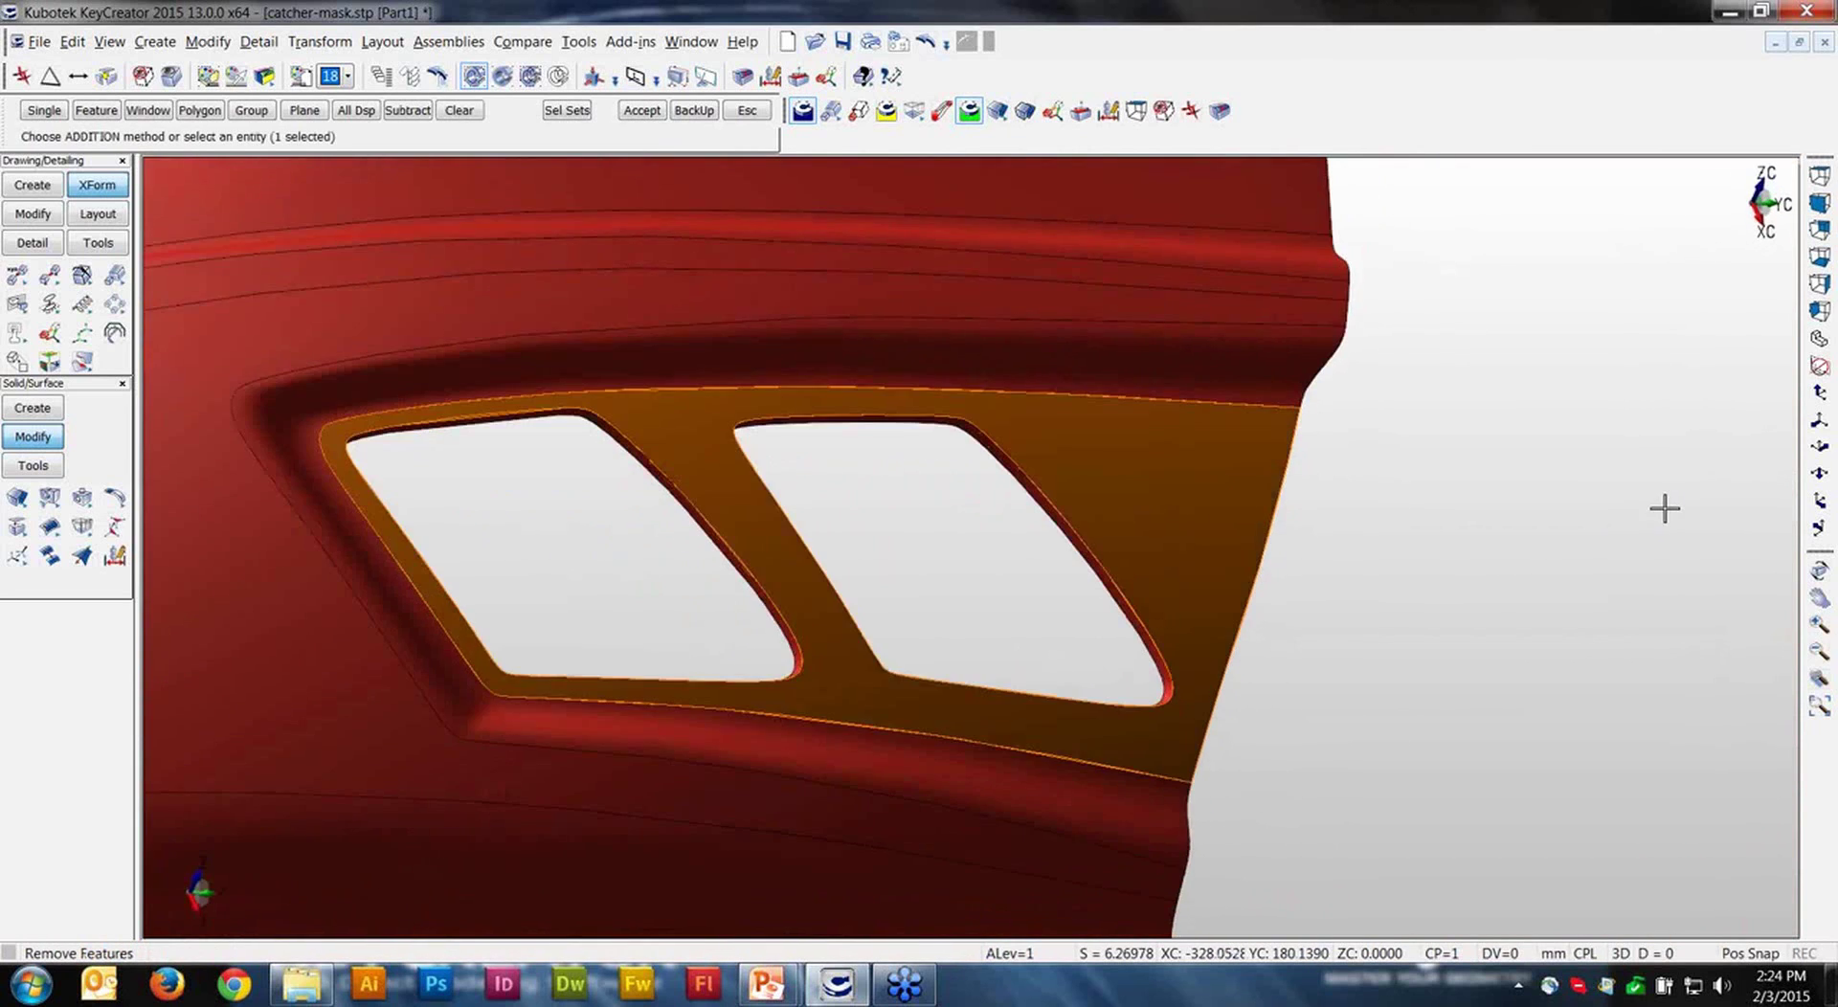
scroll(1666, 504, "down", 1)
left_click(744, 116)
Step: Highlight the two blend faces bordering the three-slot vent recess on the shell's side, and clear the selection
scroll(1490, 345, "down", 5)
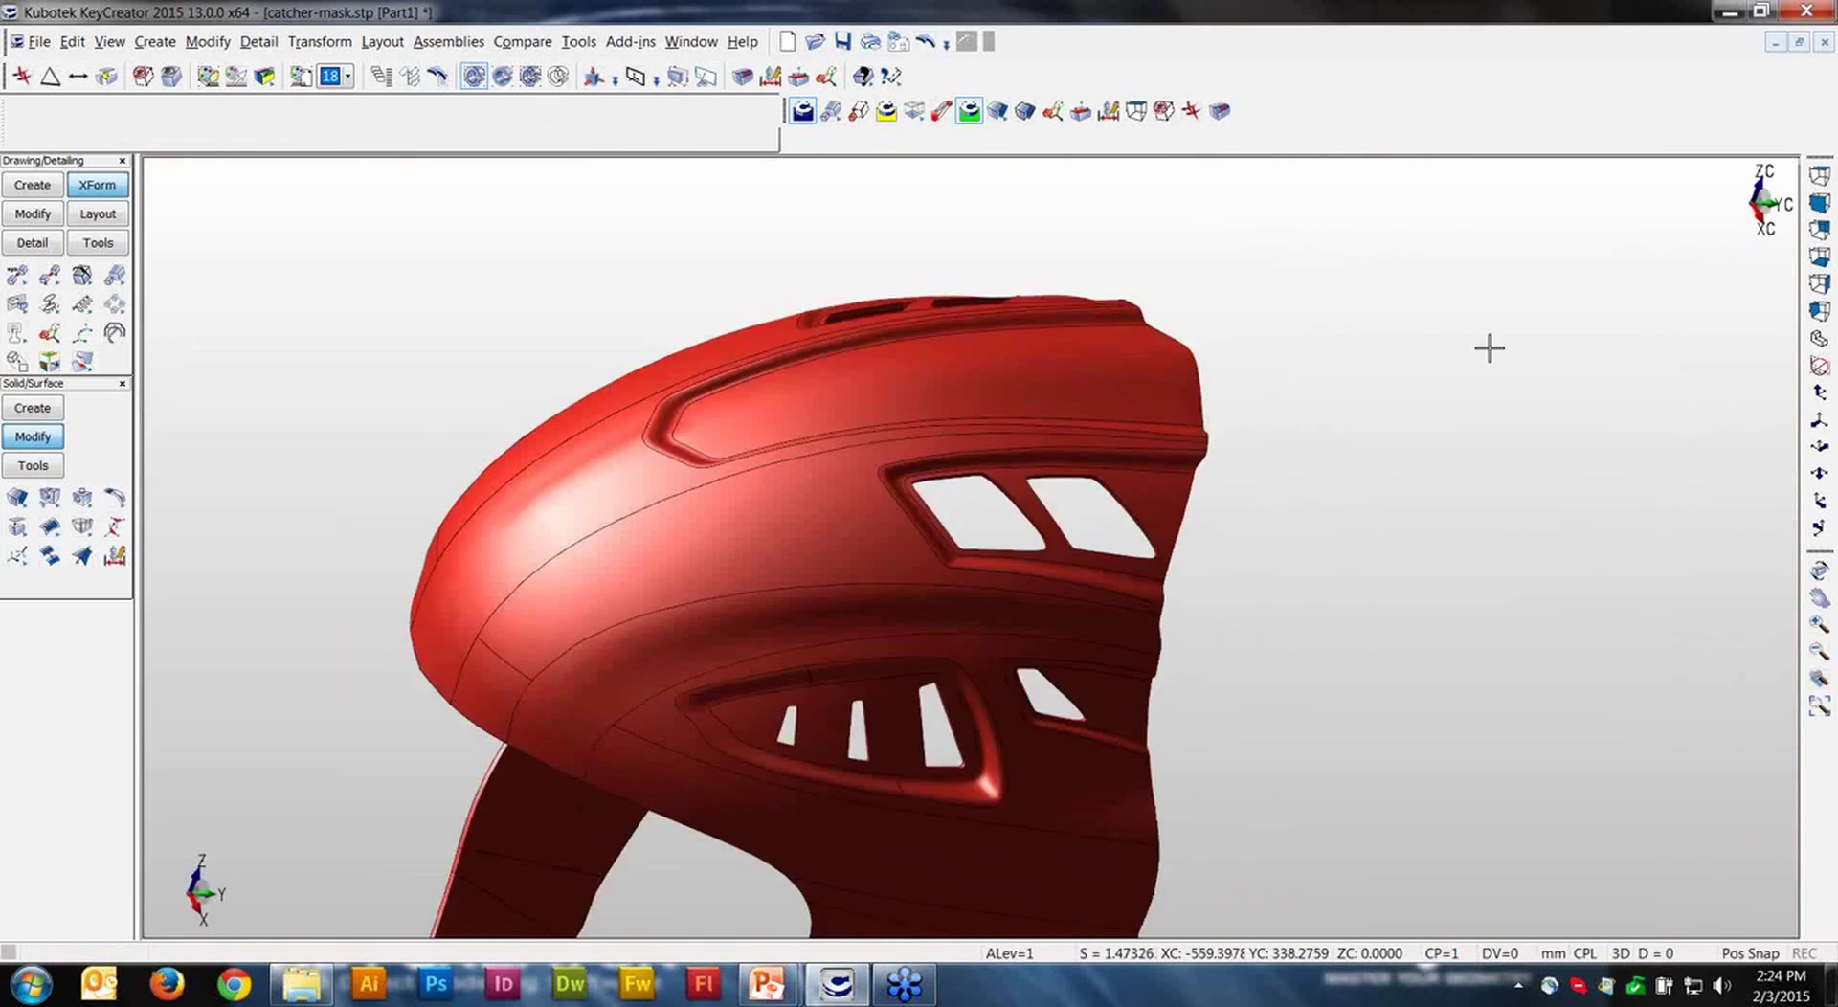
middle_click_drag(1490, 346, 1491, 347)
scroll(1491, 347, "up", 4)
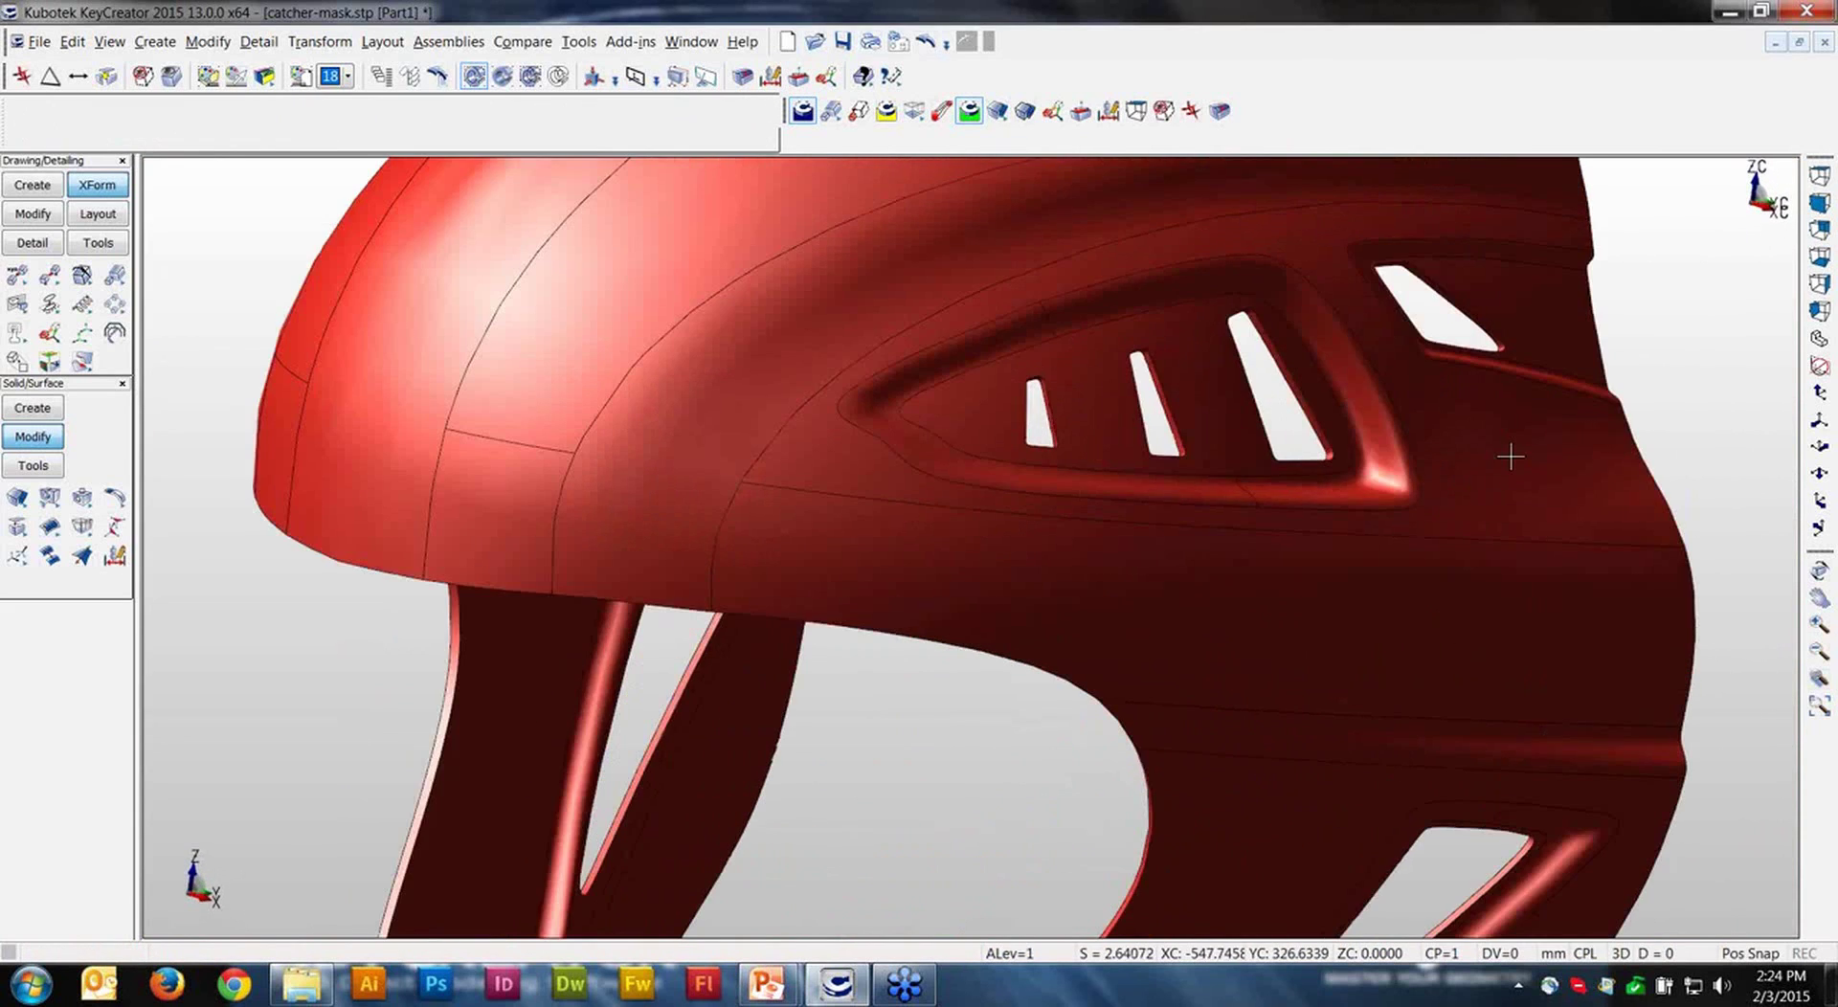
scroll(1460, 456, "up", 1)
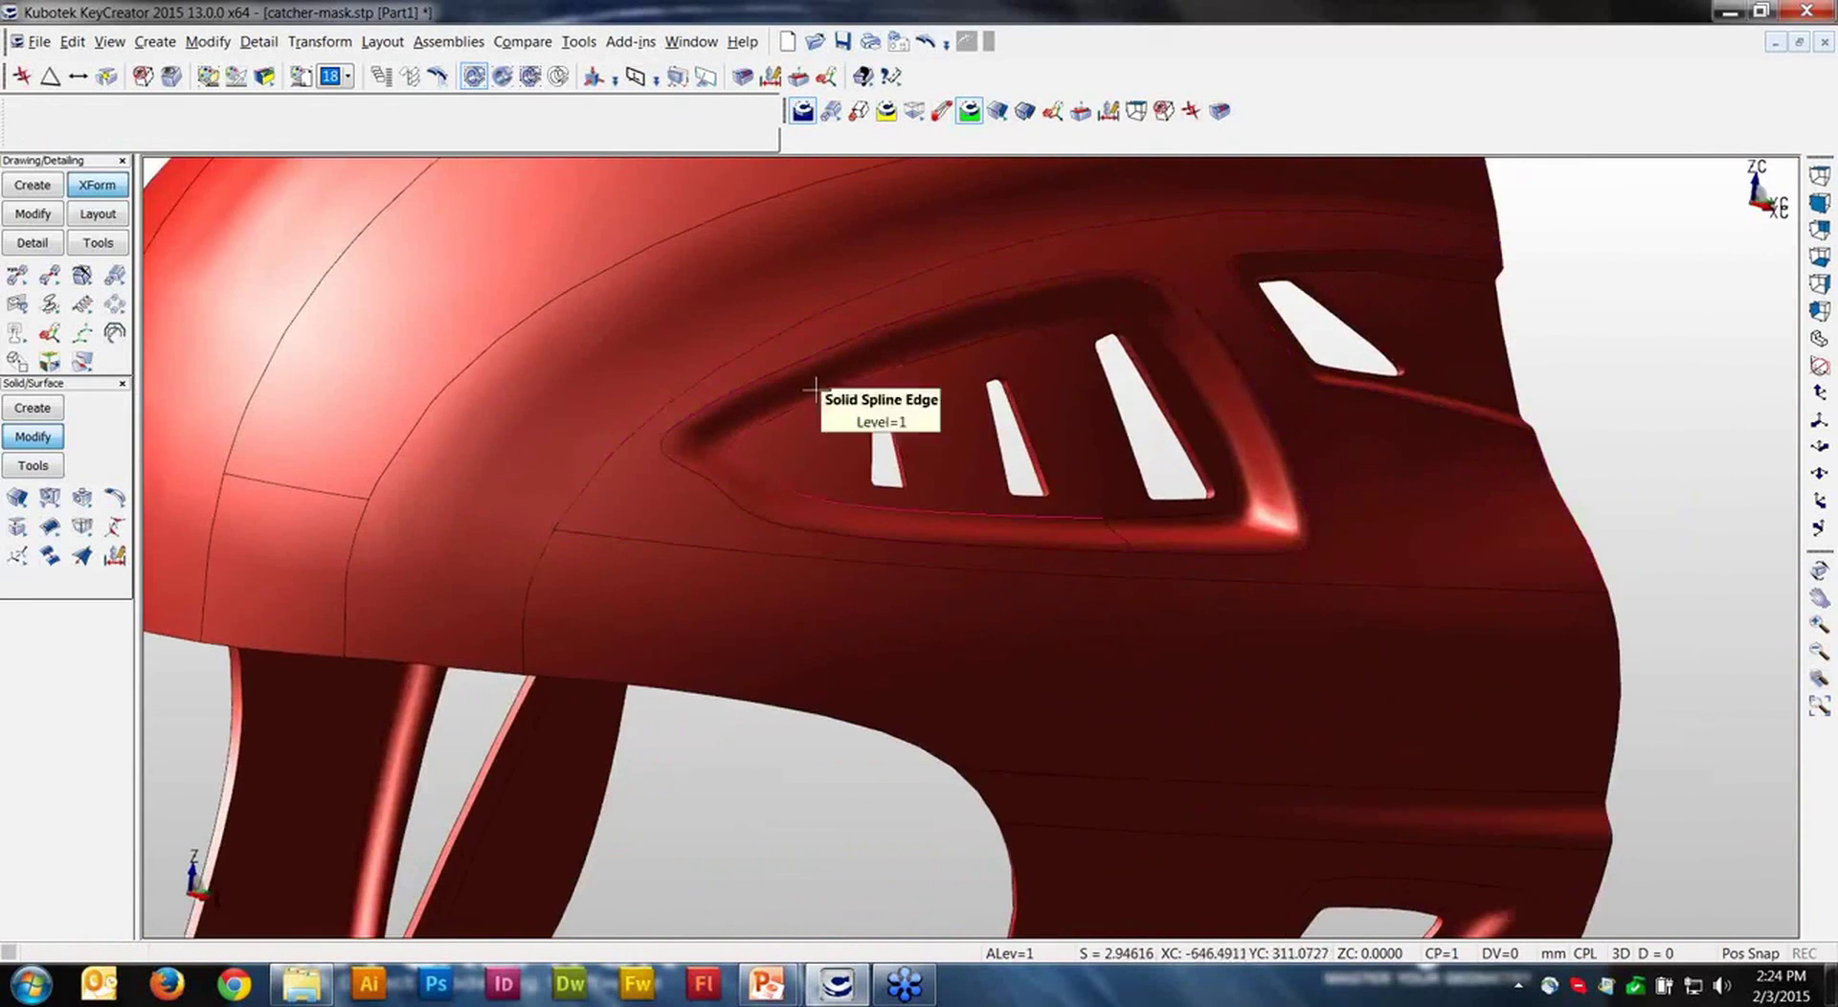
left_click(958, 326)
scroll(876, 332, "up", 2)
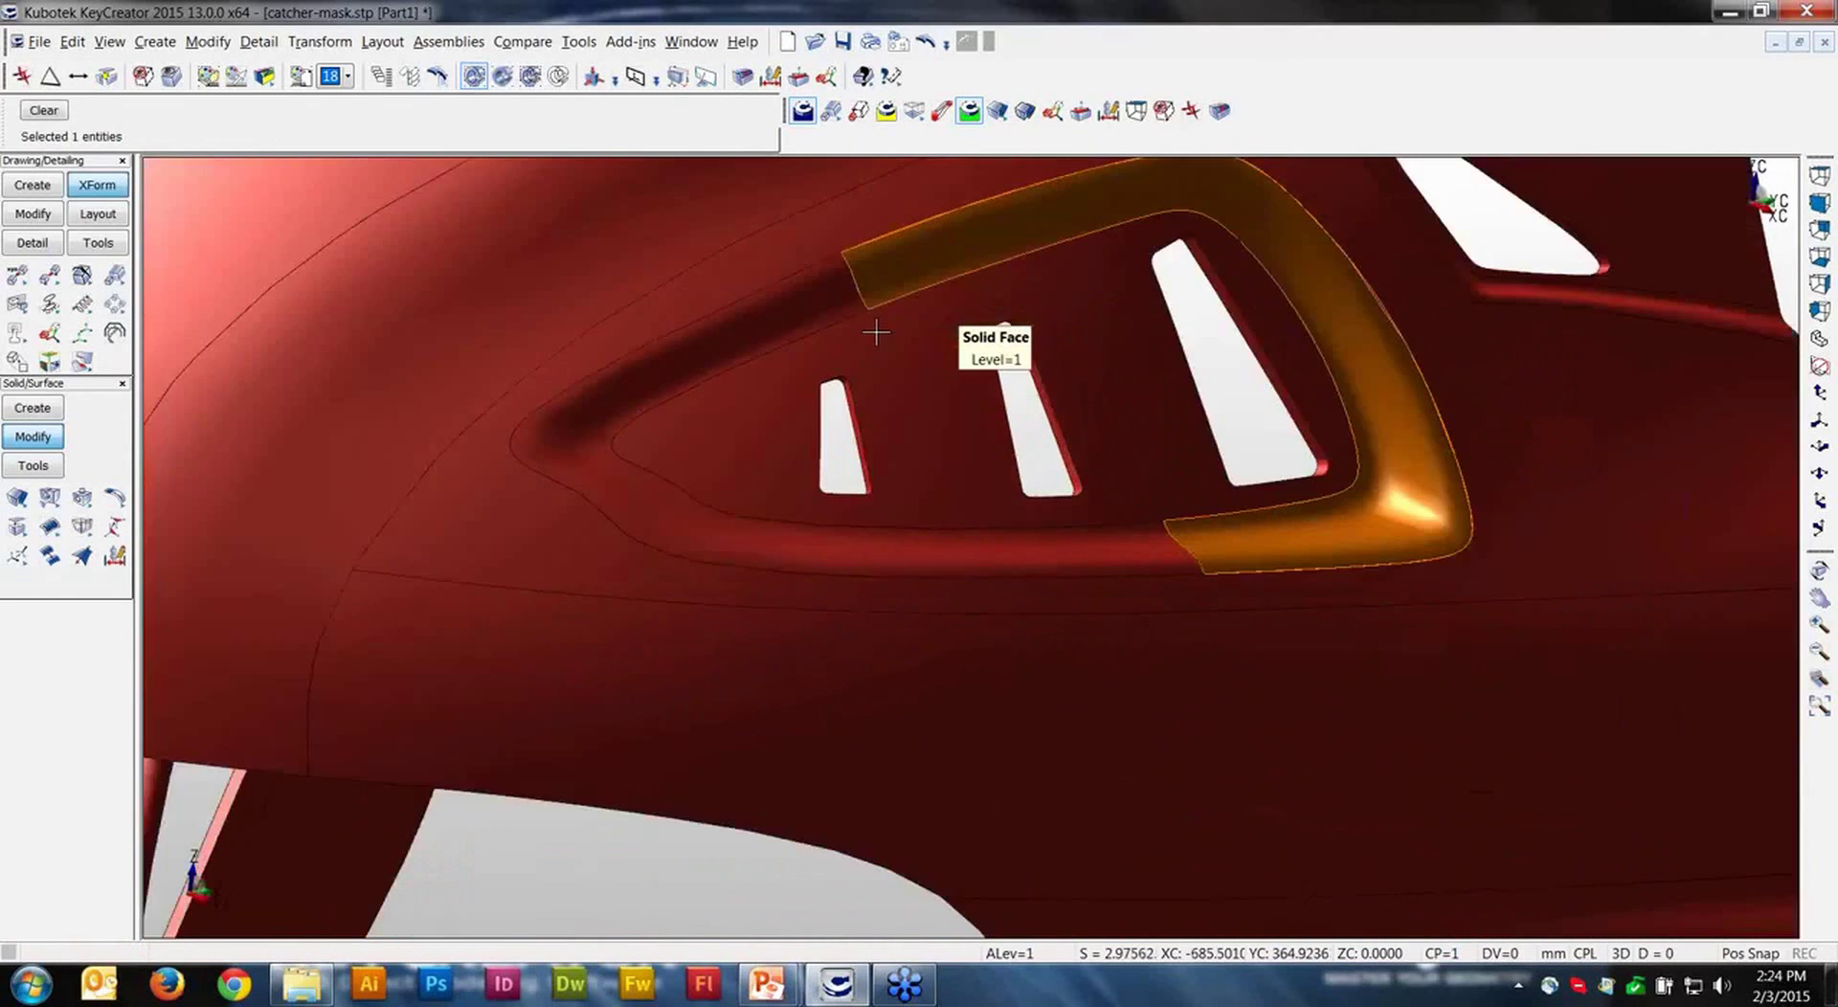
left_click(876, 332)
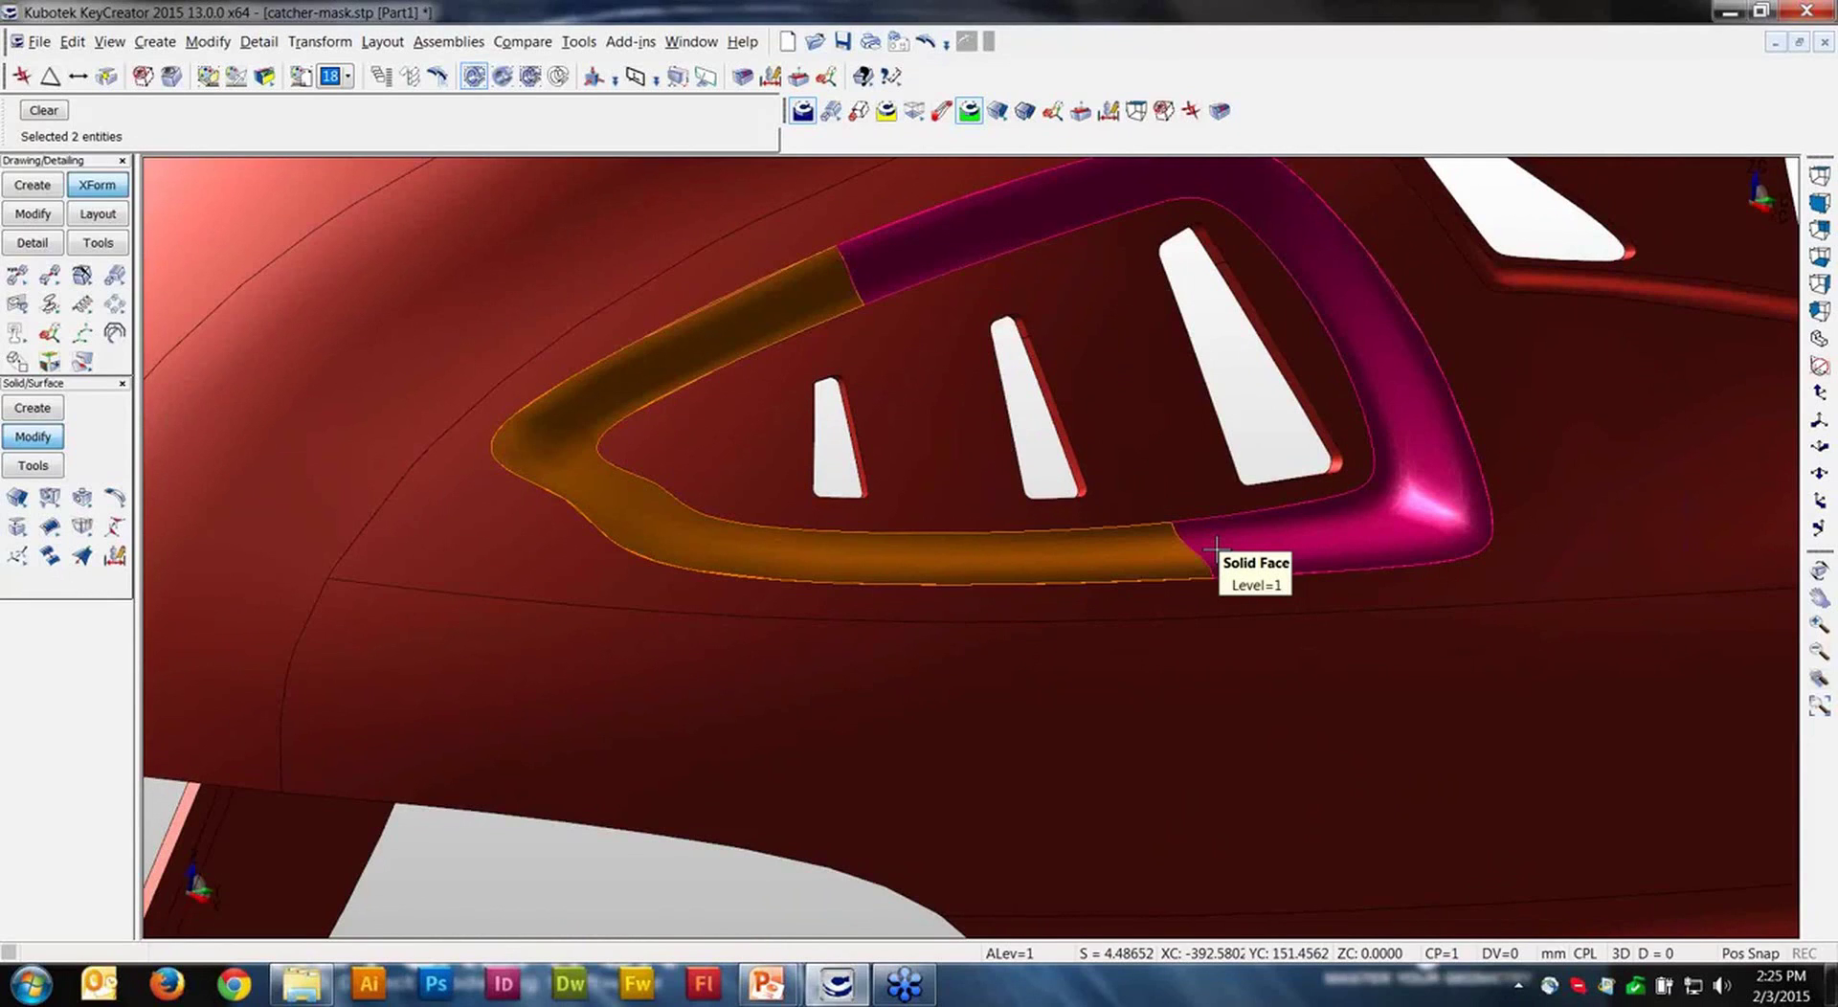
key("Escape")
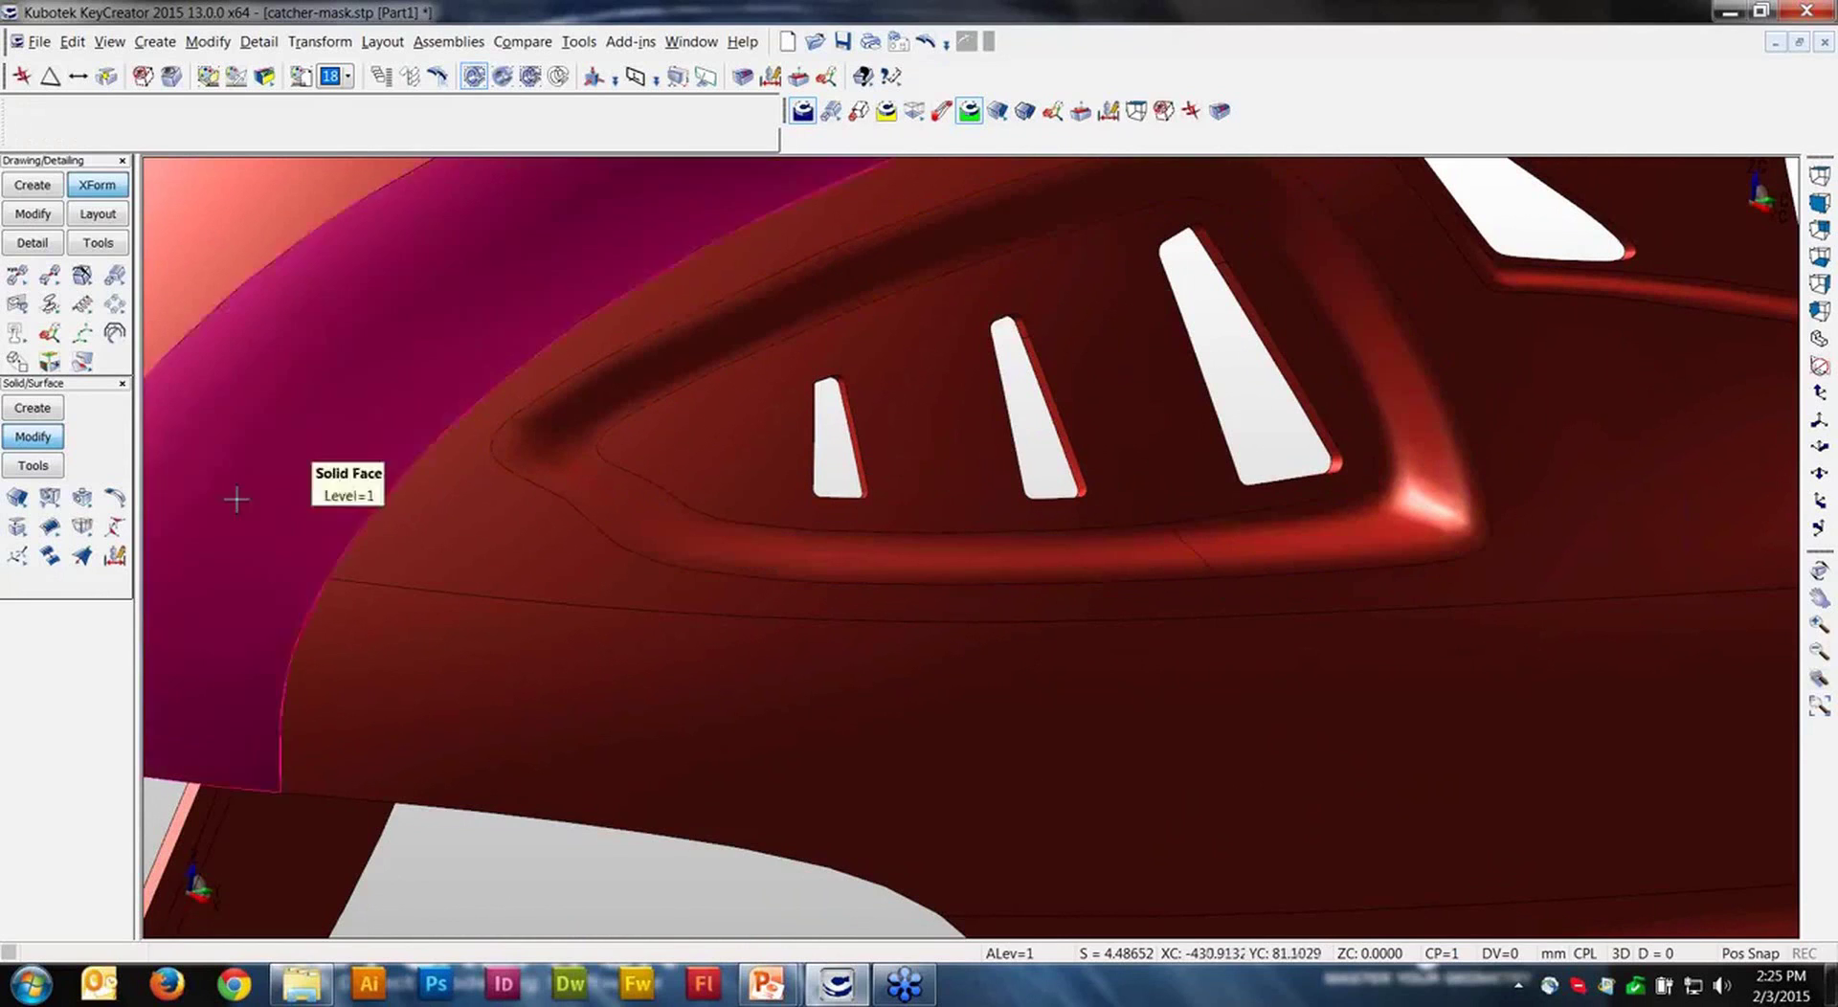
Step: Draw a temporary NURBnet display on the two blend faces bordering the three-slot vent recess
left_click(34, 467)
left_click(47, 554)
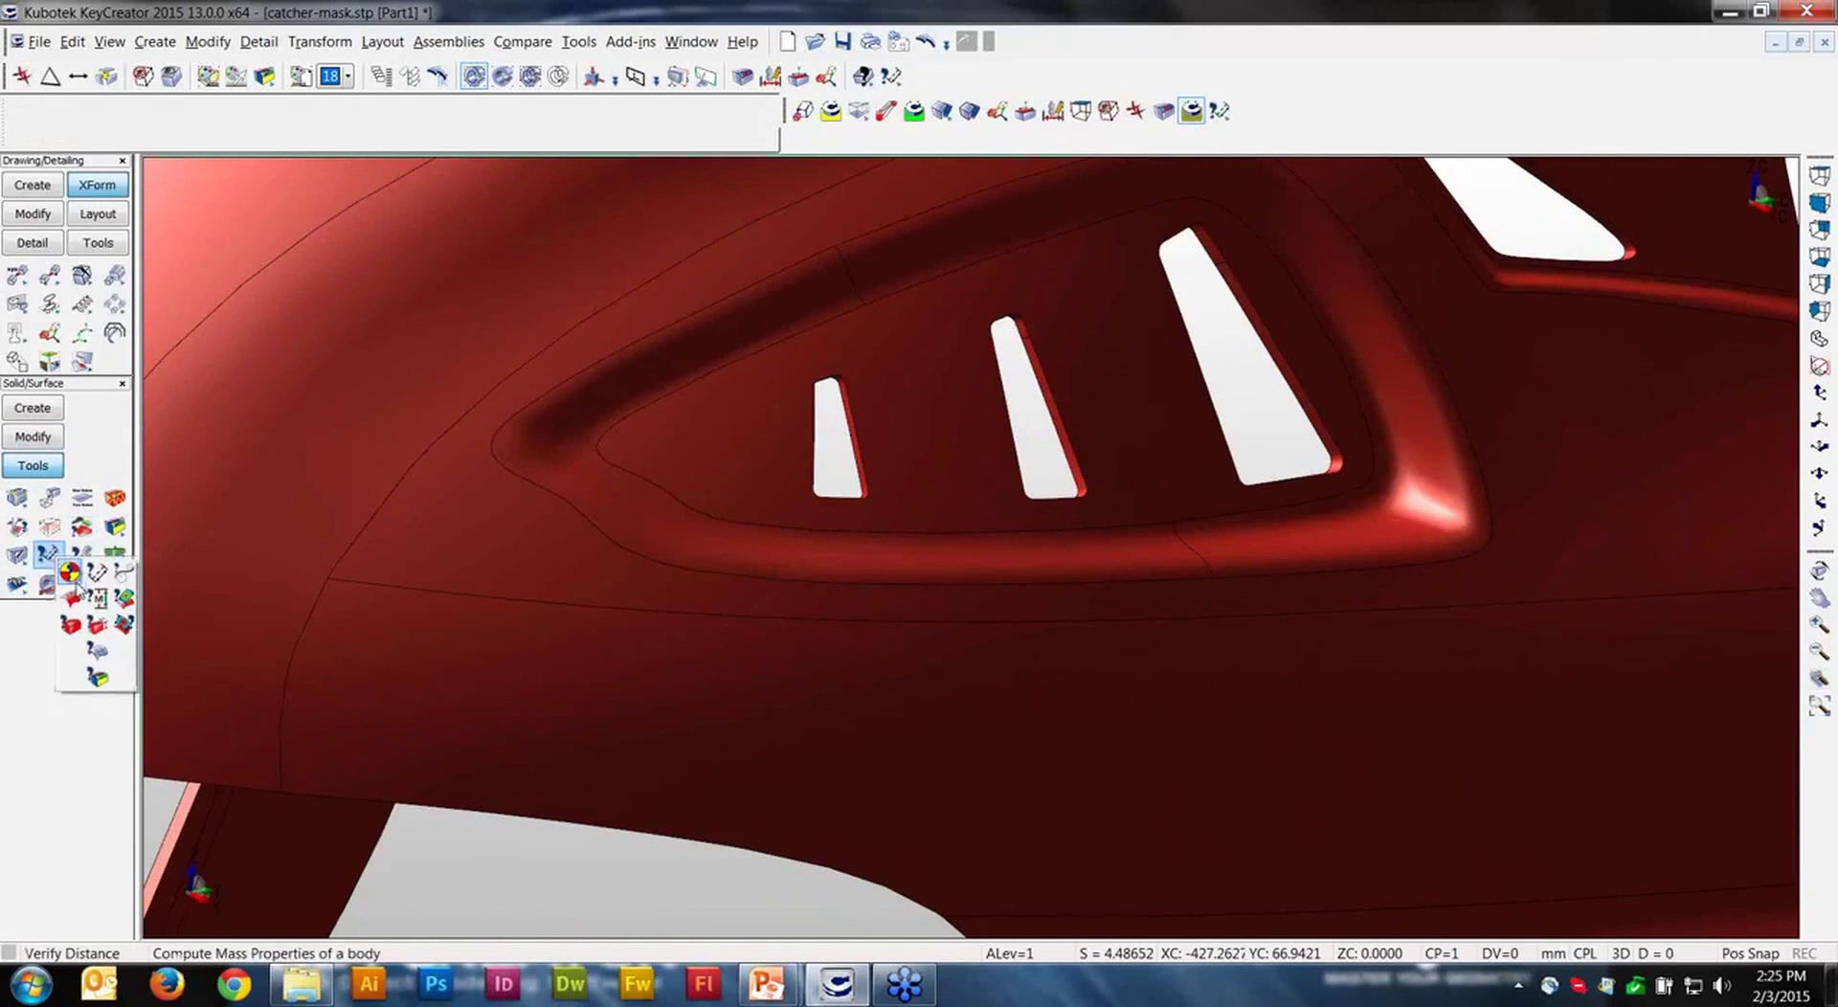
left_click(74, 603)
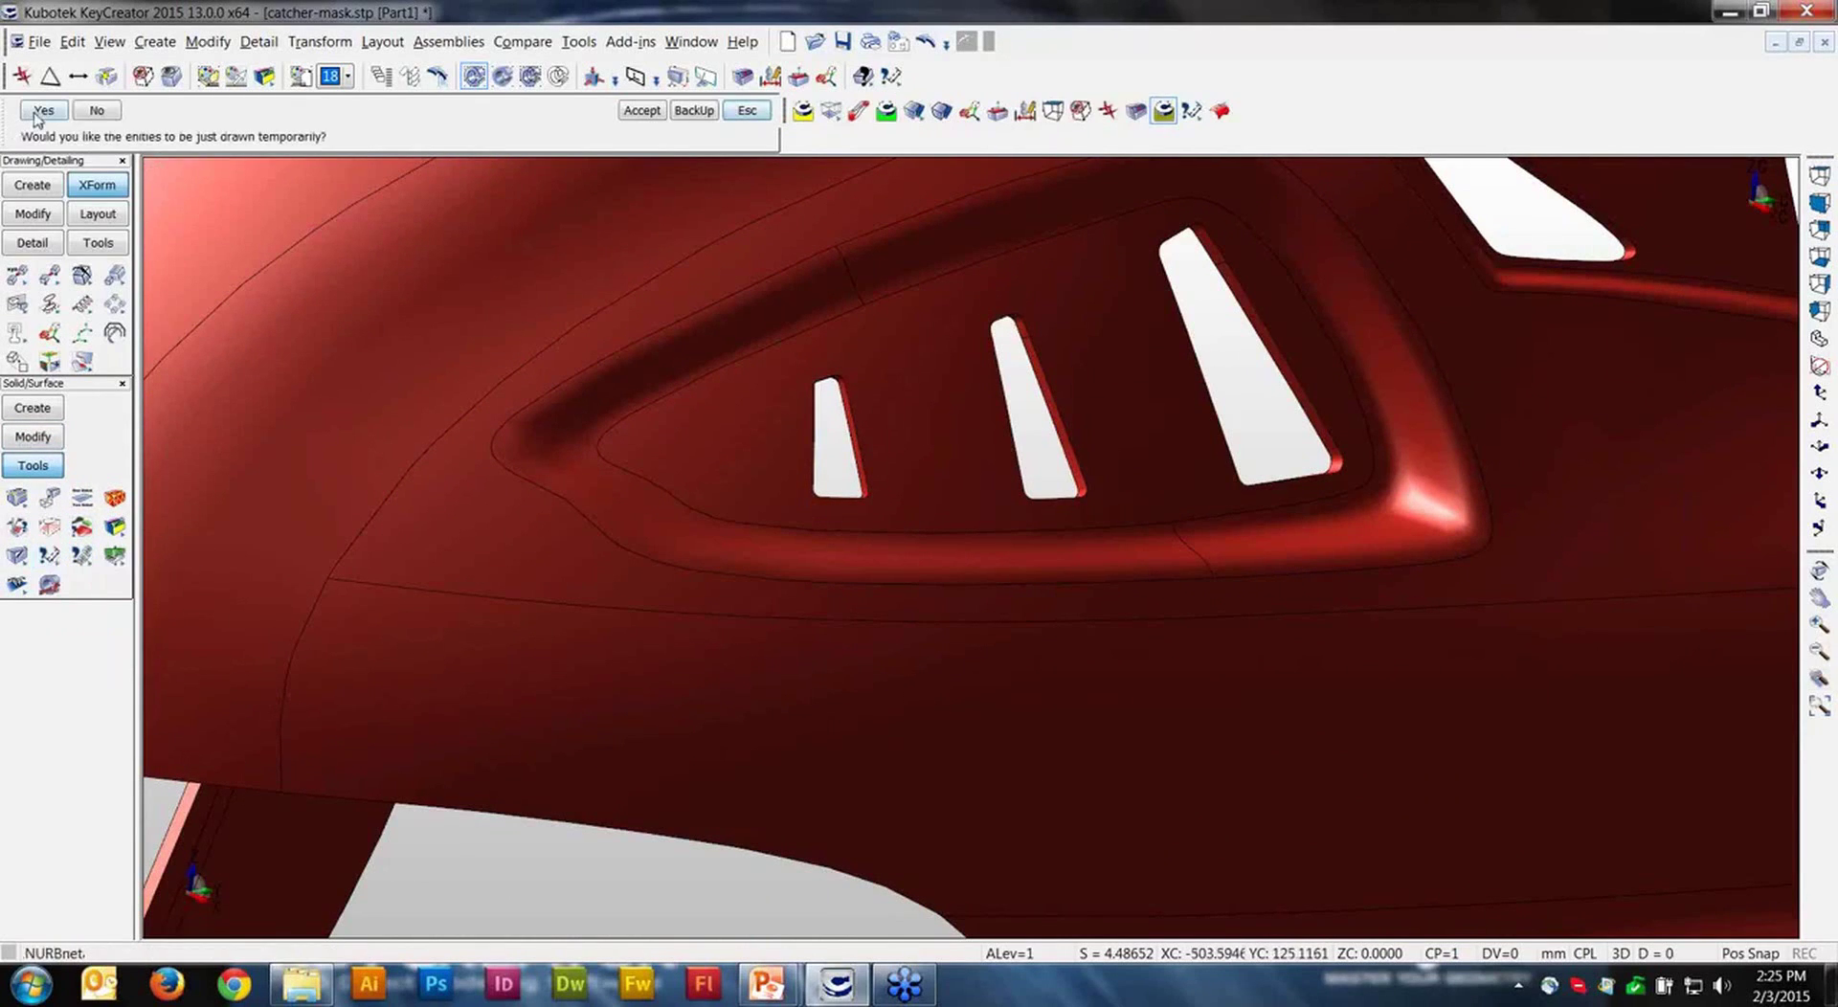
left_click(686, 362)
left_click(1259, 517)
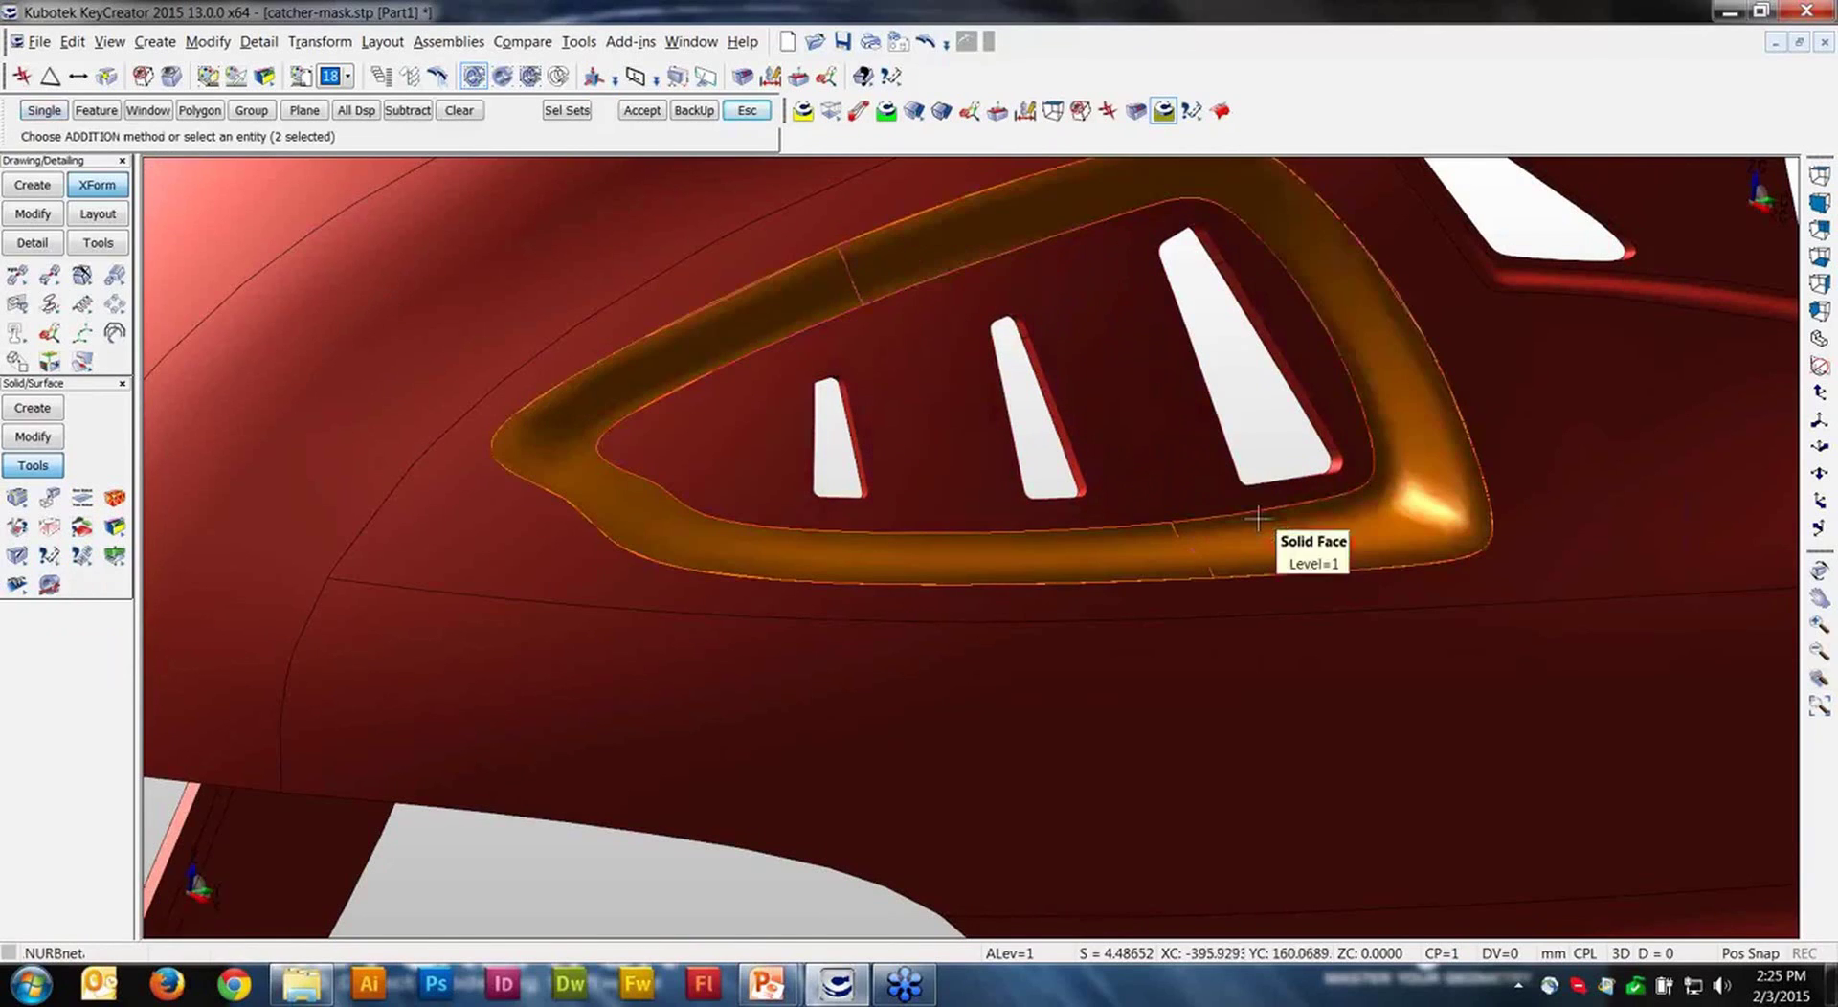
middle_click(1049, 397)
middle_click(1048, 398)
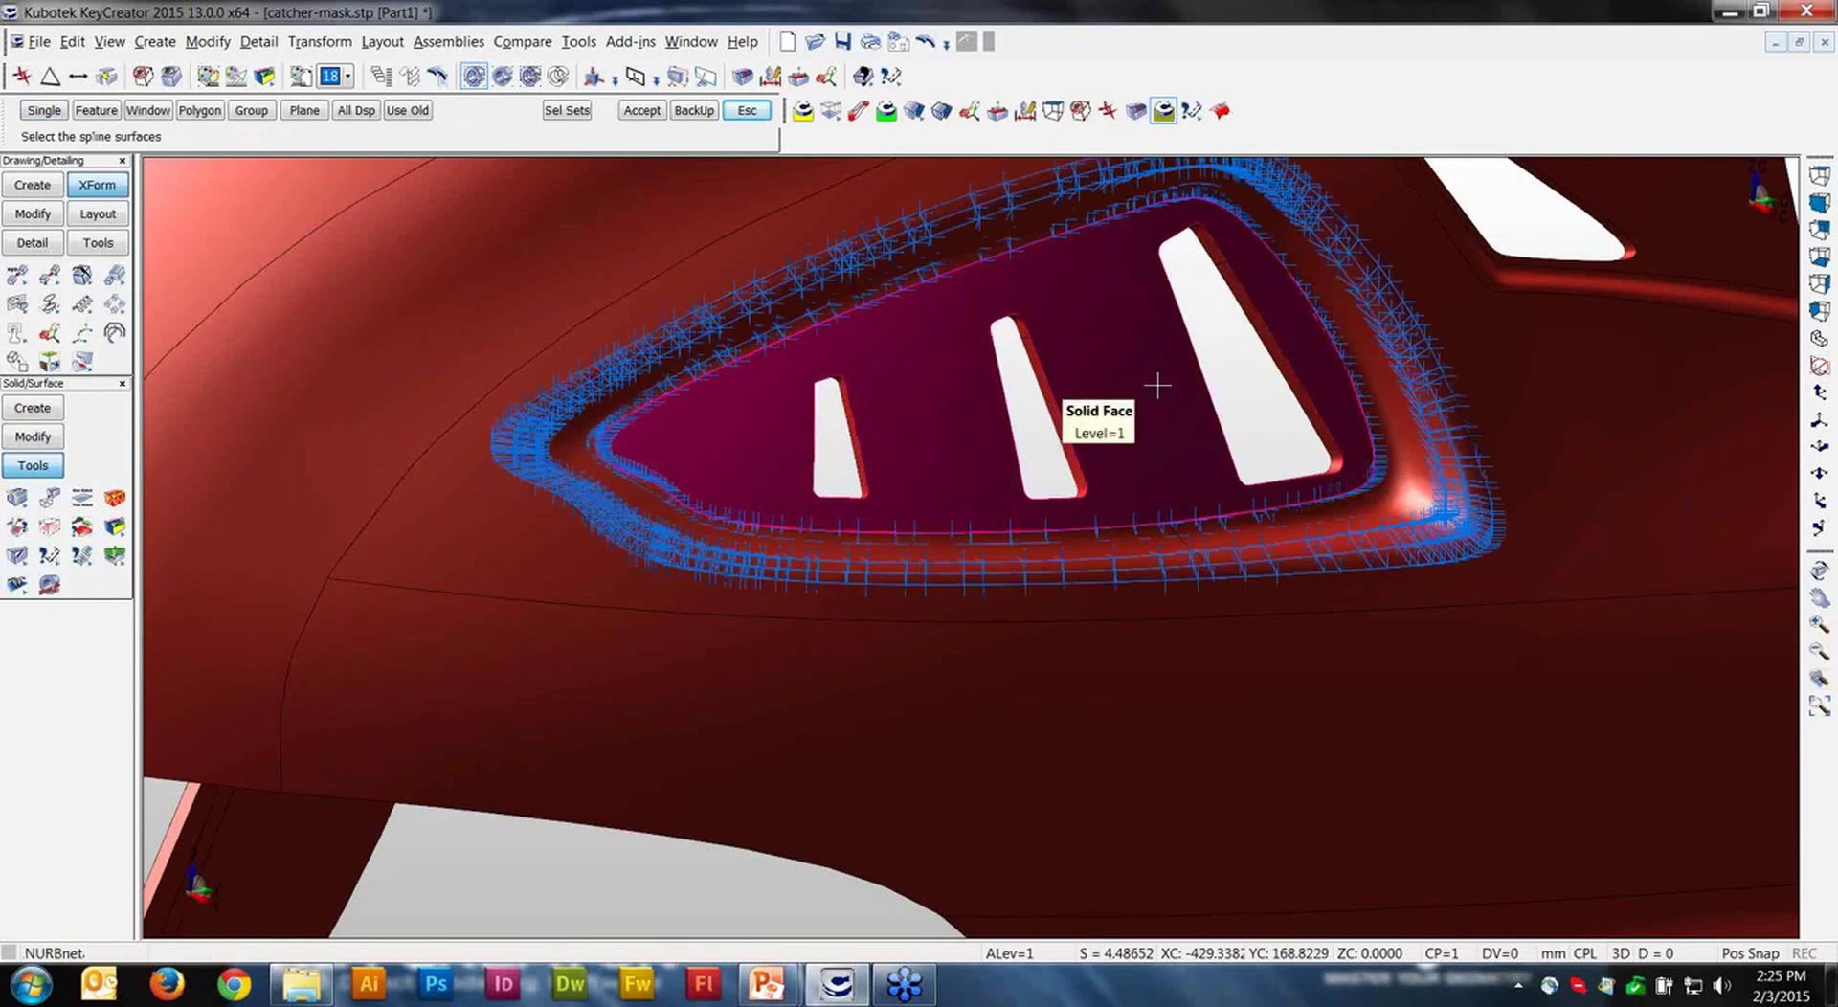
Step: Examine the spline net around the vent recess with hidden edges shown, and return the shell to the plain shaded display
middle_click_drag(1191, 377, 1180, 251)
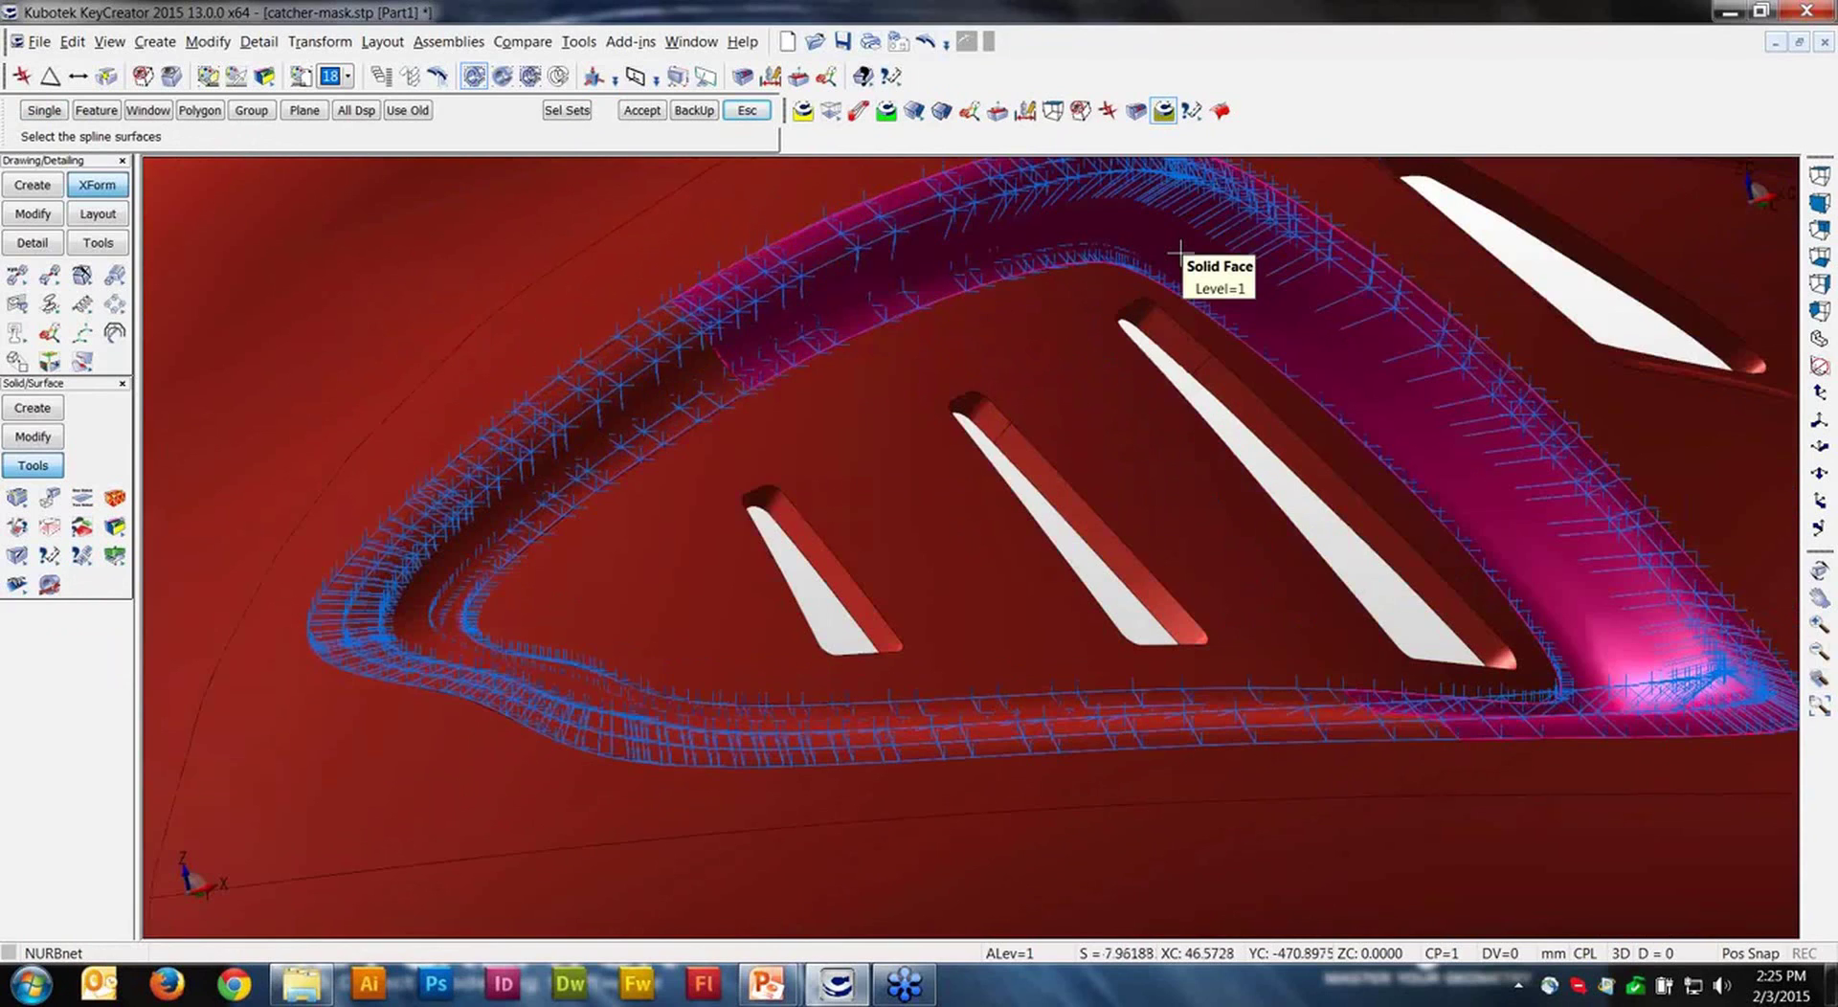
scroll(1180, 252, "down", 2)
left_click(527, 77)
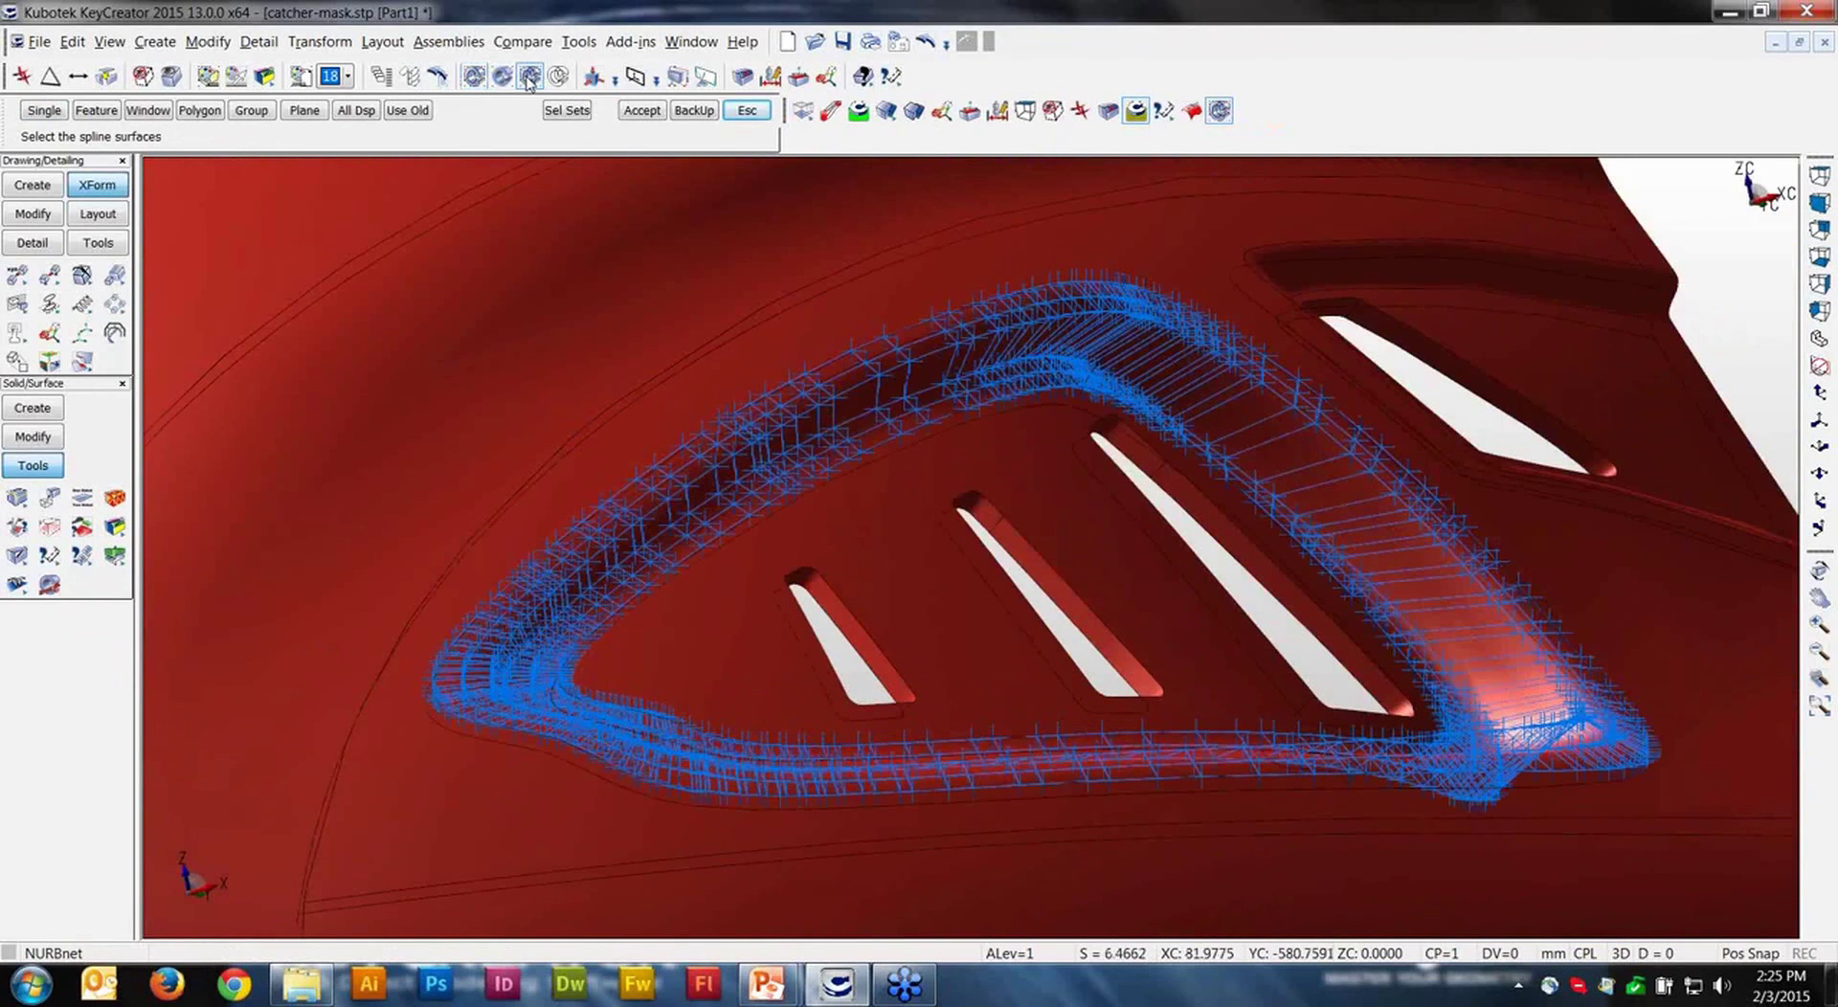
middle_click_drag(1283, 316, 1396, 351)
scroll(1276, 353, "up", 3)
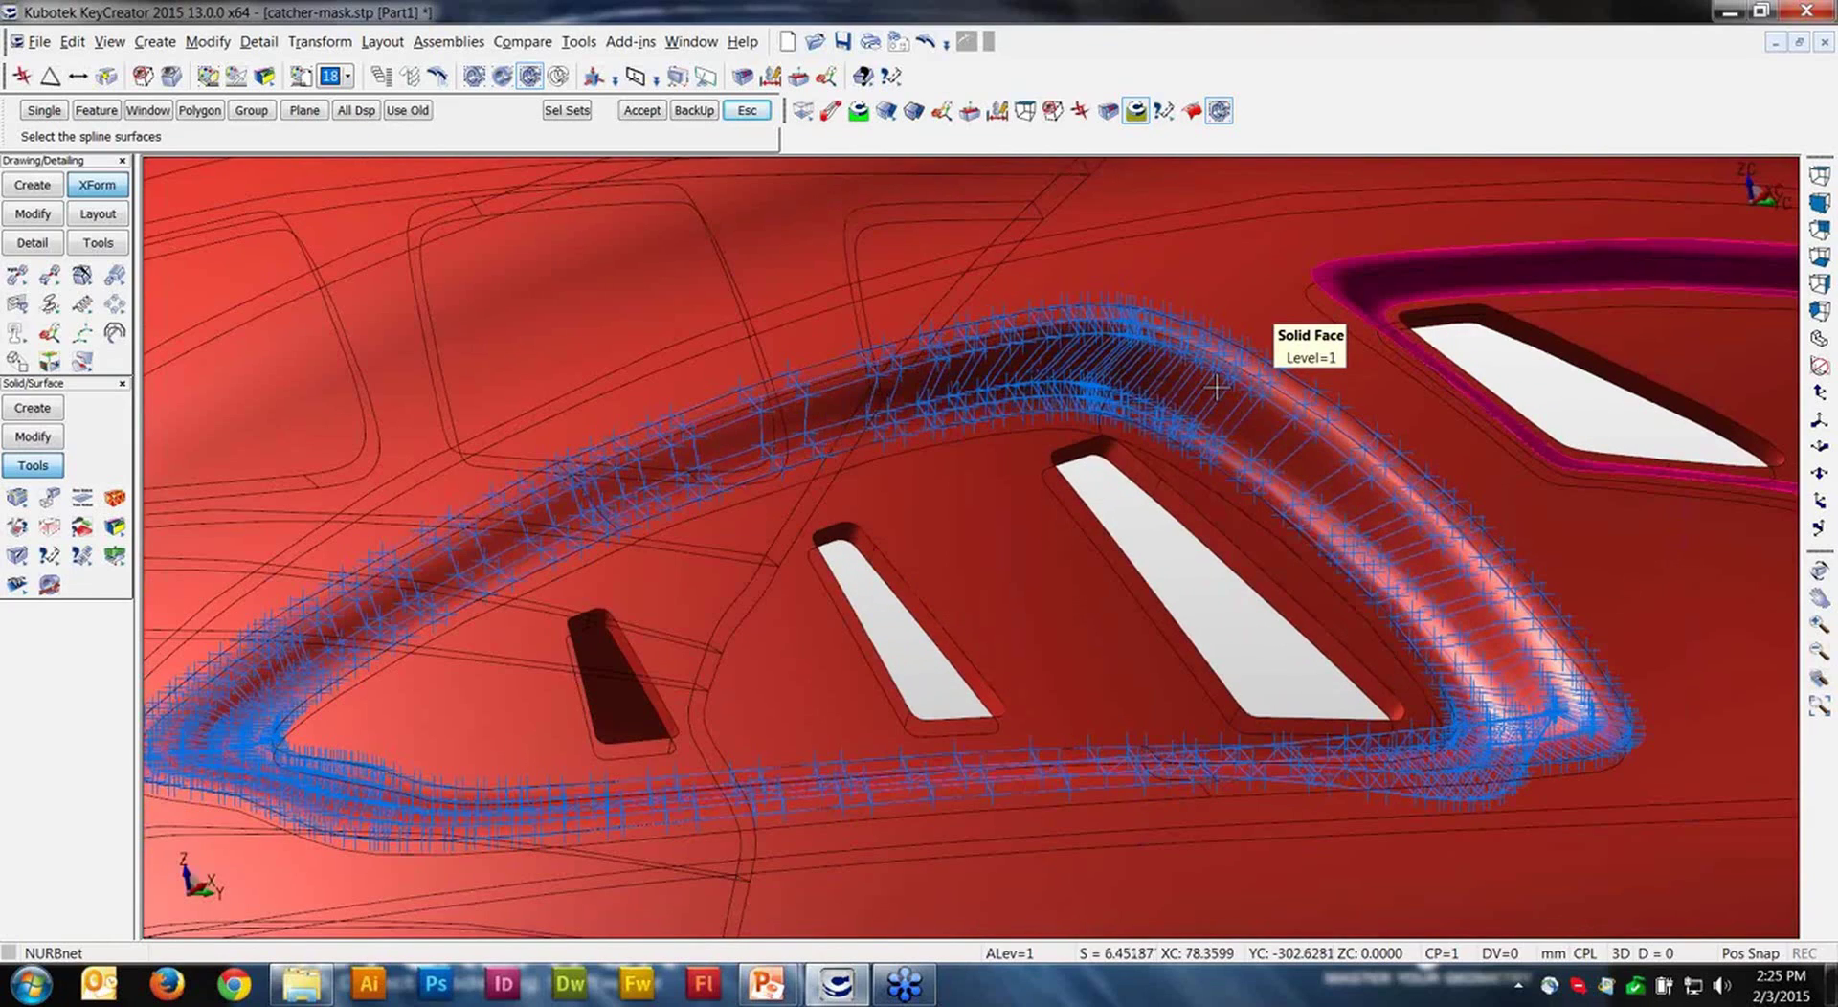
middle_click_drag(1216, 387, 848, 371)
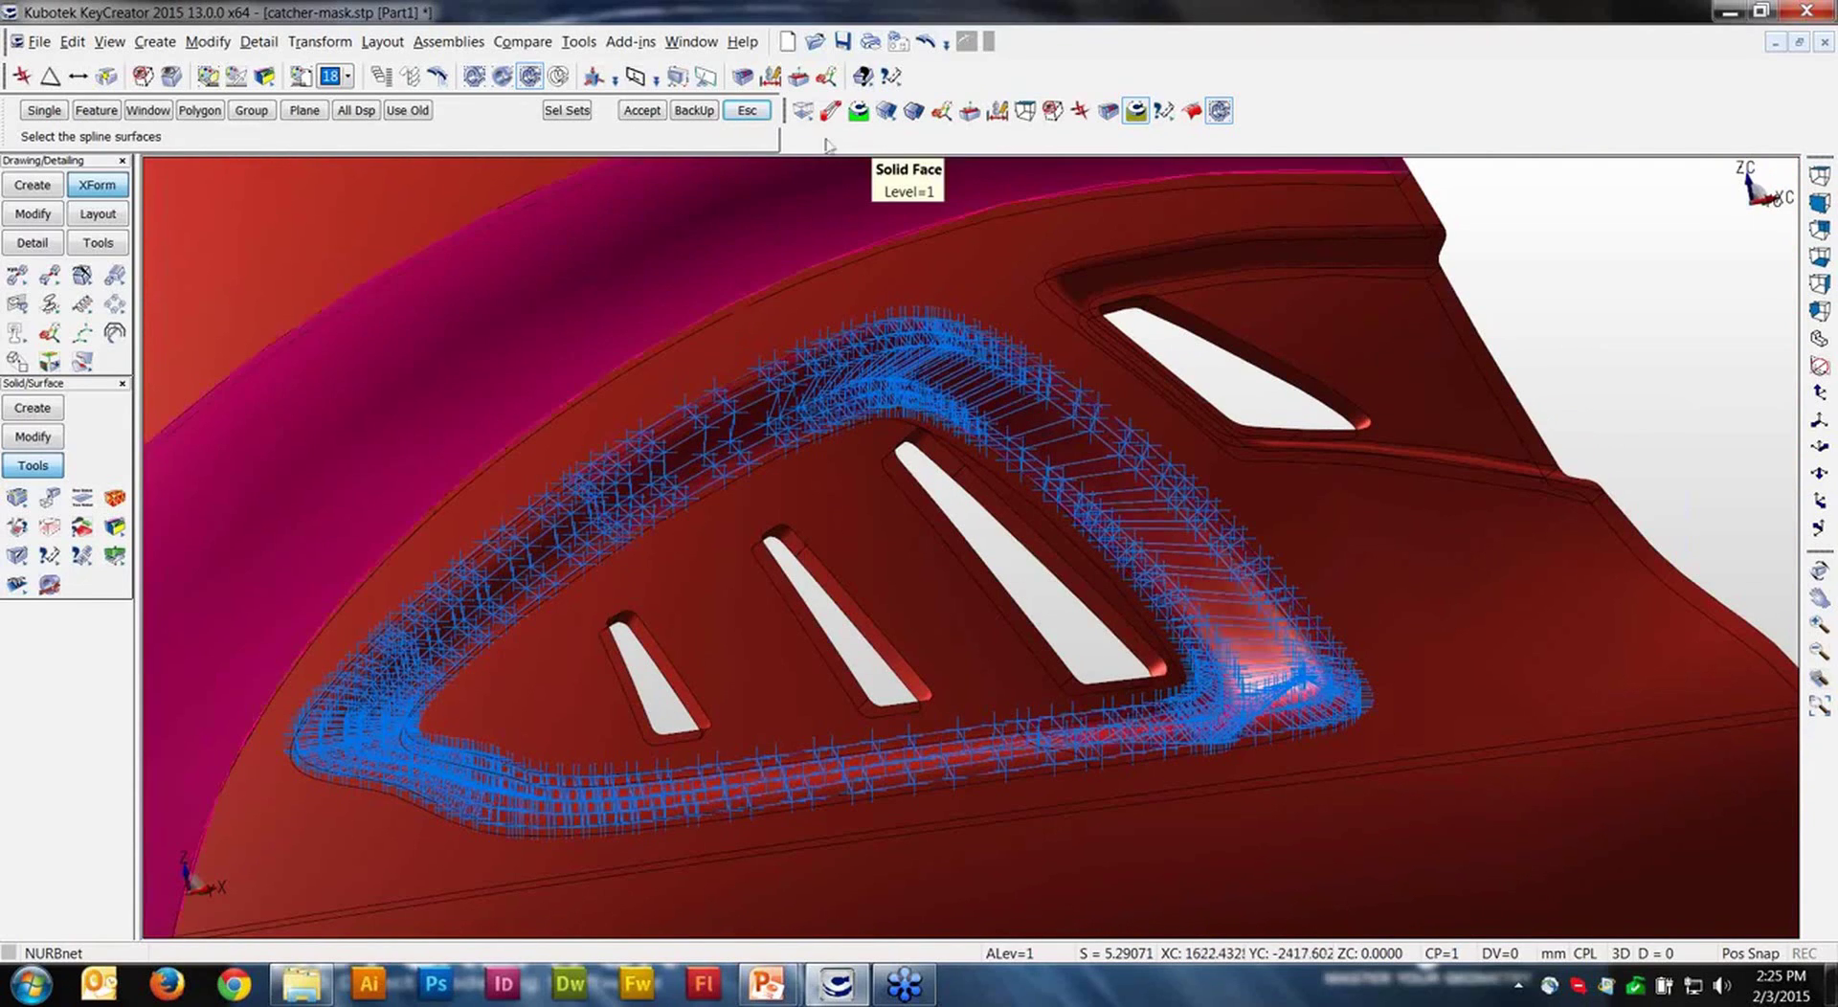
left_click(756, 111)
scroll(1584, 288, "down", 2)
mouse_move(1583, 287)
middle_mouse_down()
mouse_move(1617, 390)
mouse_move(1575, 398)
middle_mouse_up()
left_click(474, 76)
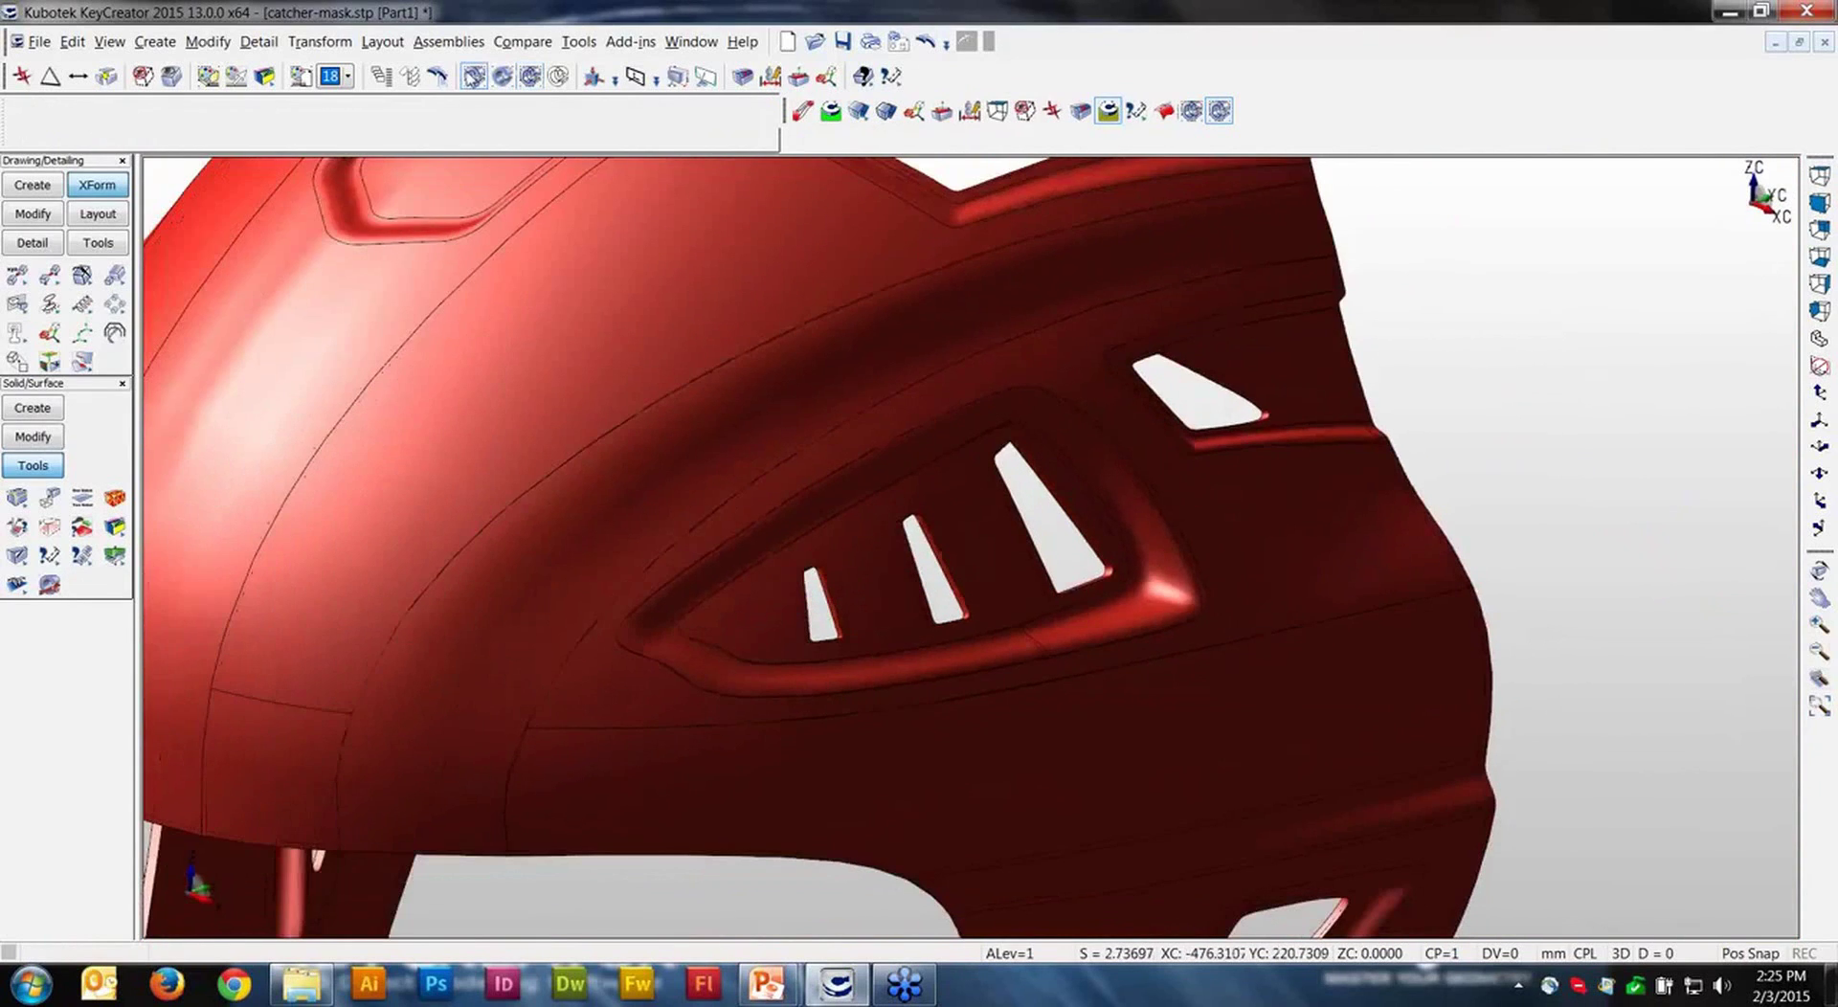
scroll(1321, 324, "down", 3)
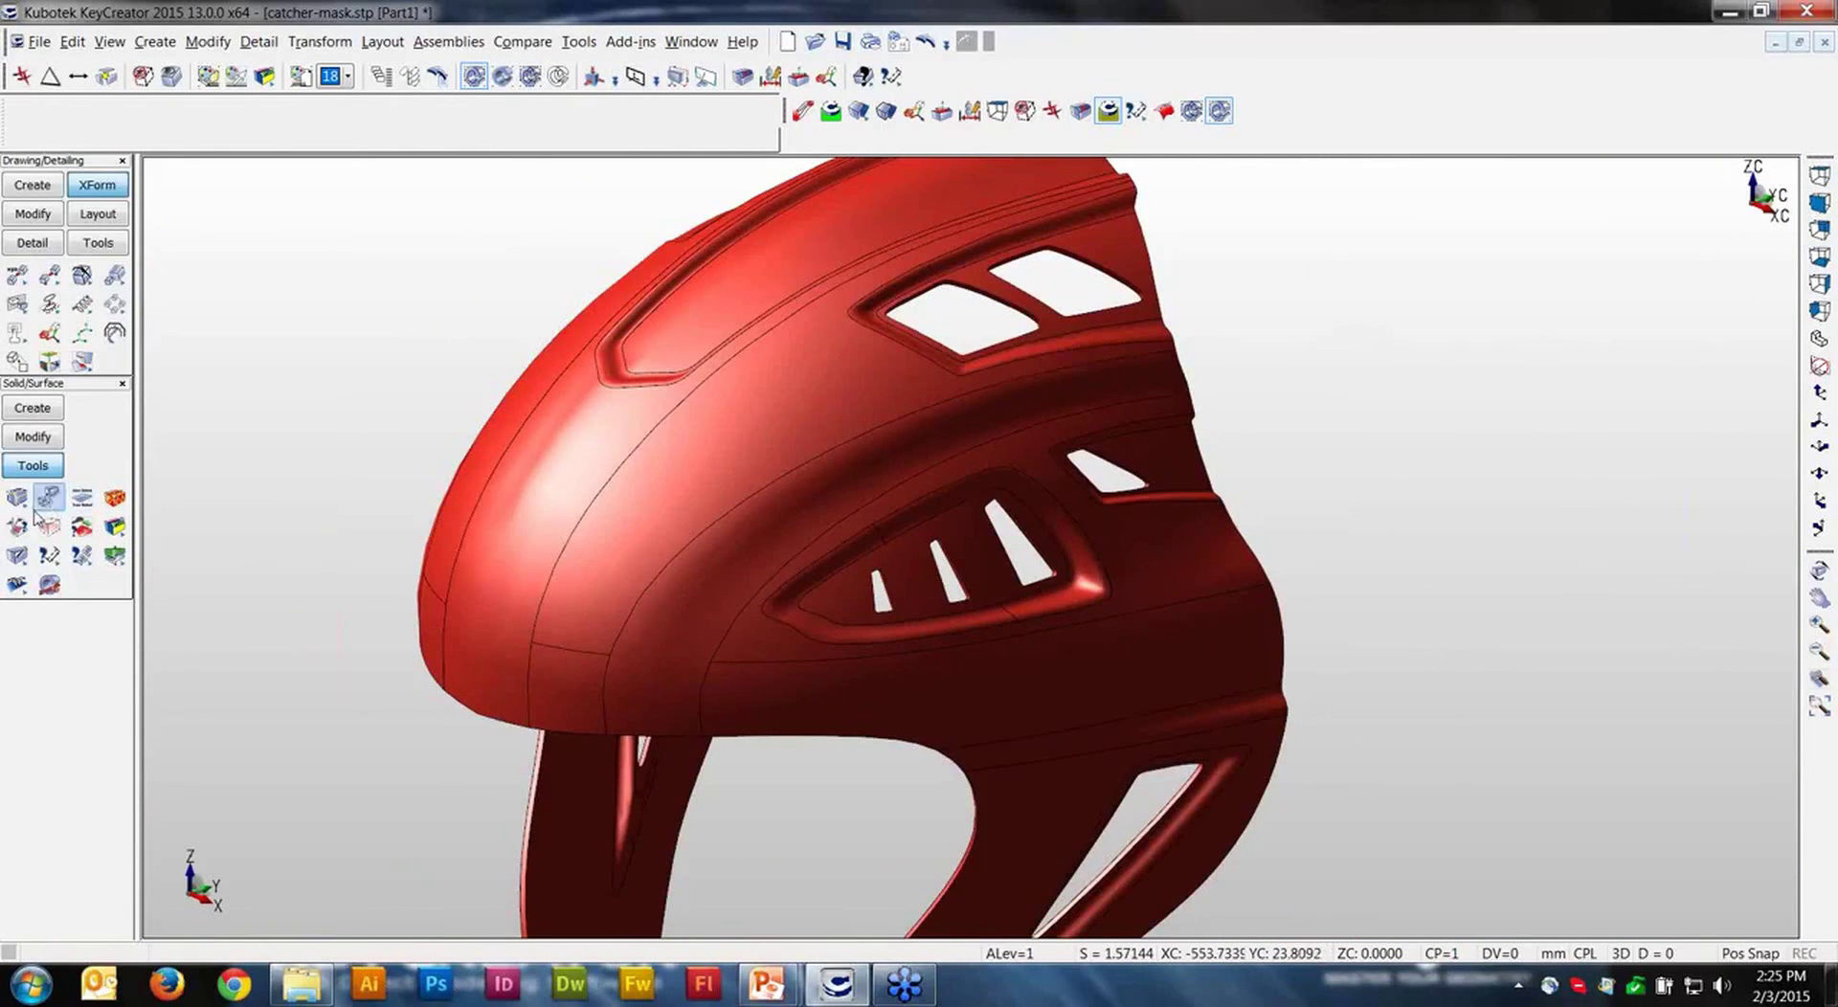
Step: Set Unstitch Faces to unhook one body per face, and pick the recess's outer skin face, two blend faces and slotted floor face
left_click(40, 442)
left_click(17, 530)
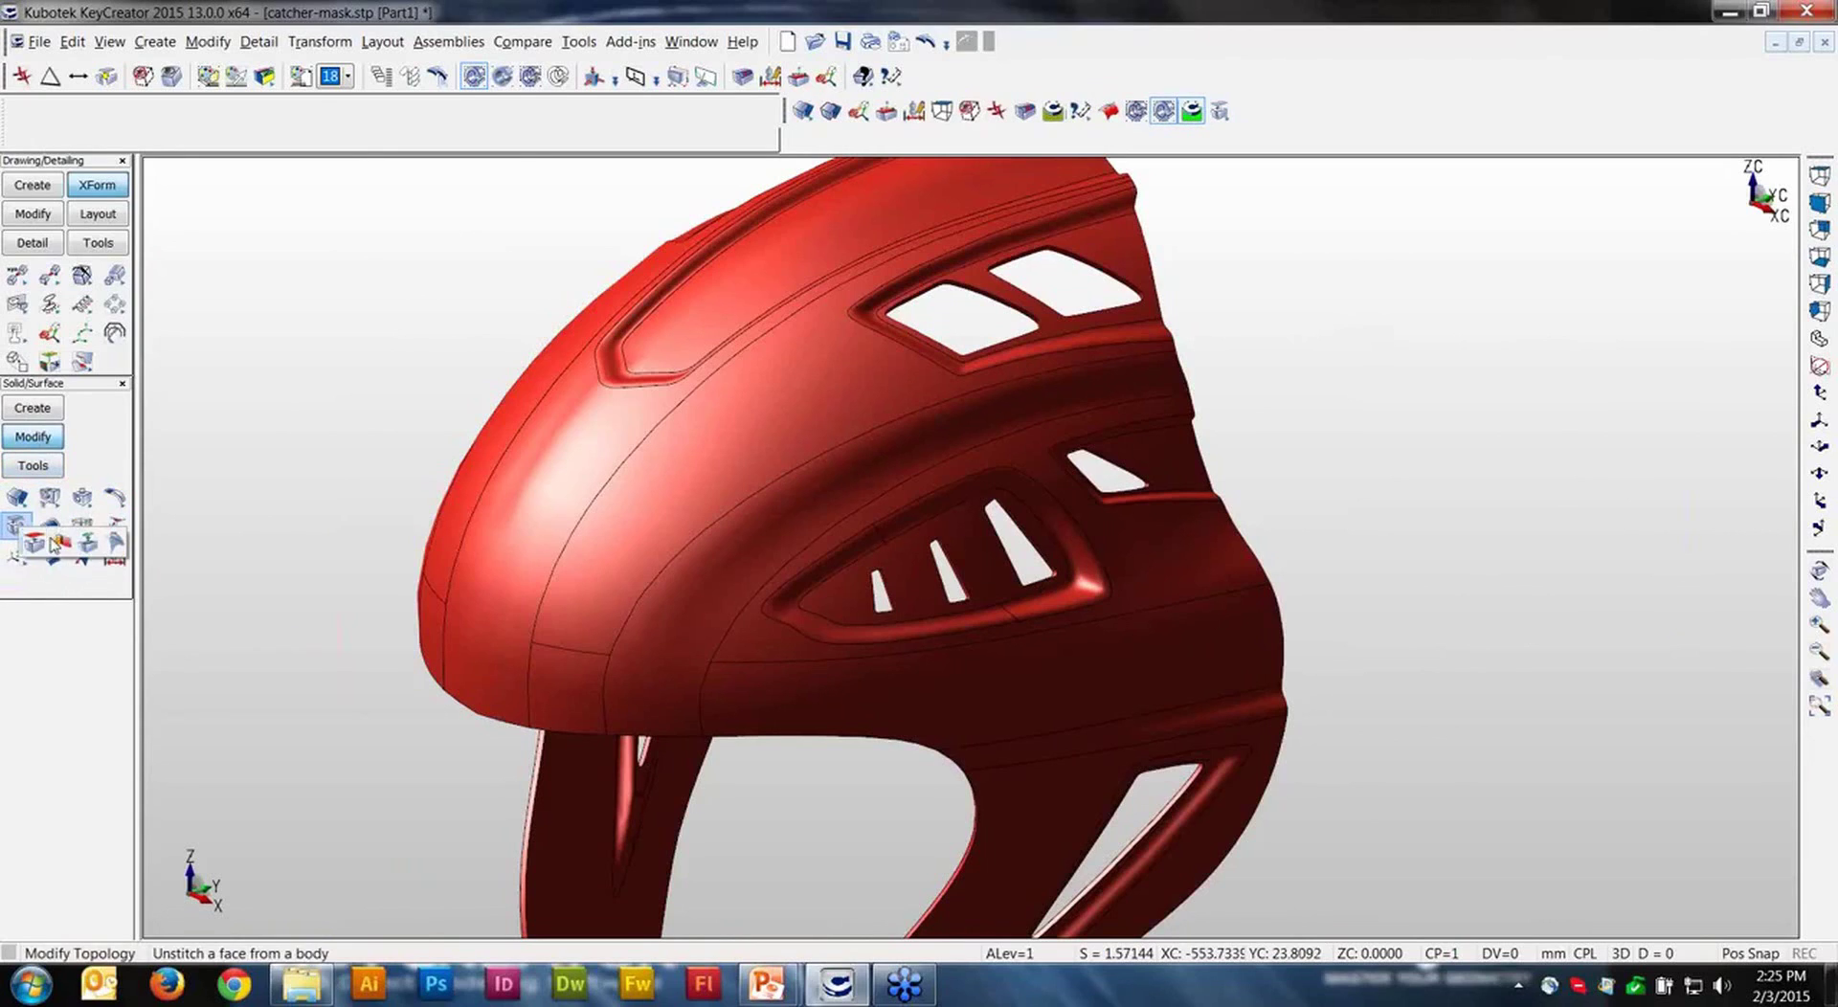
left_click(36, 542)
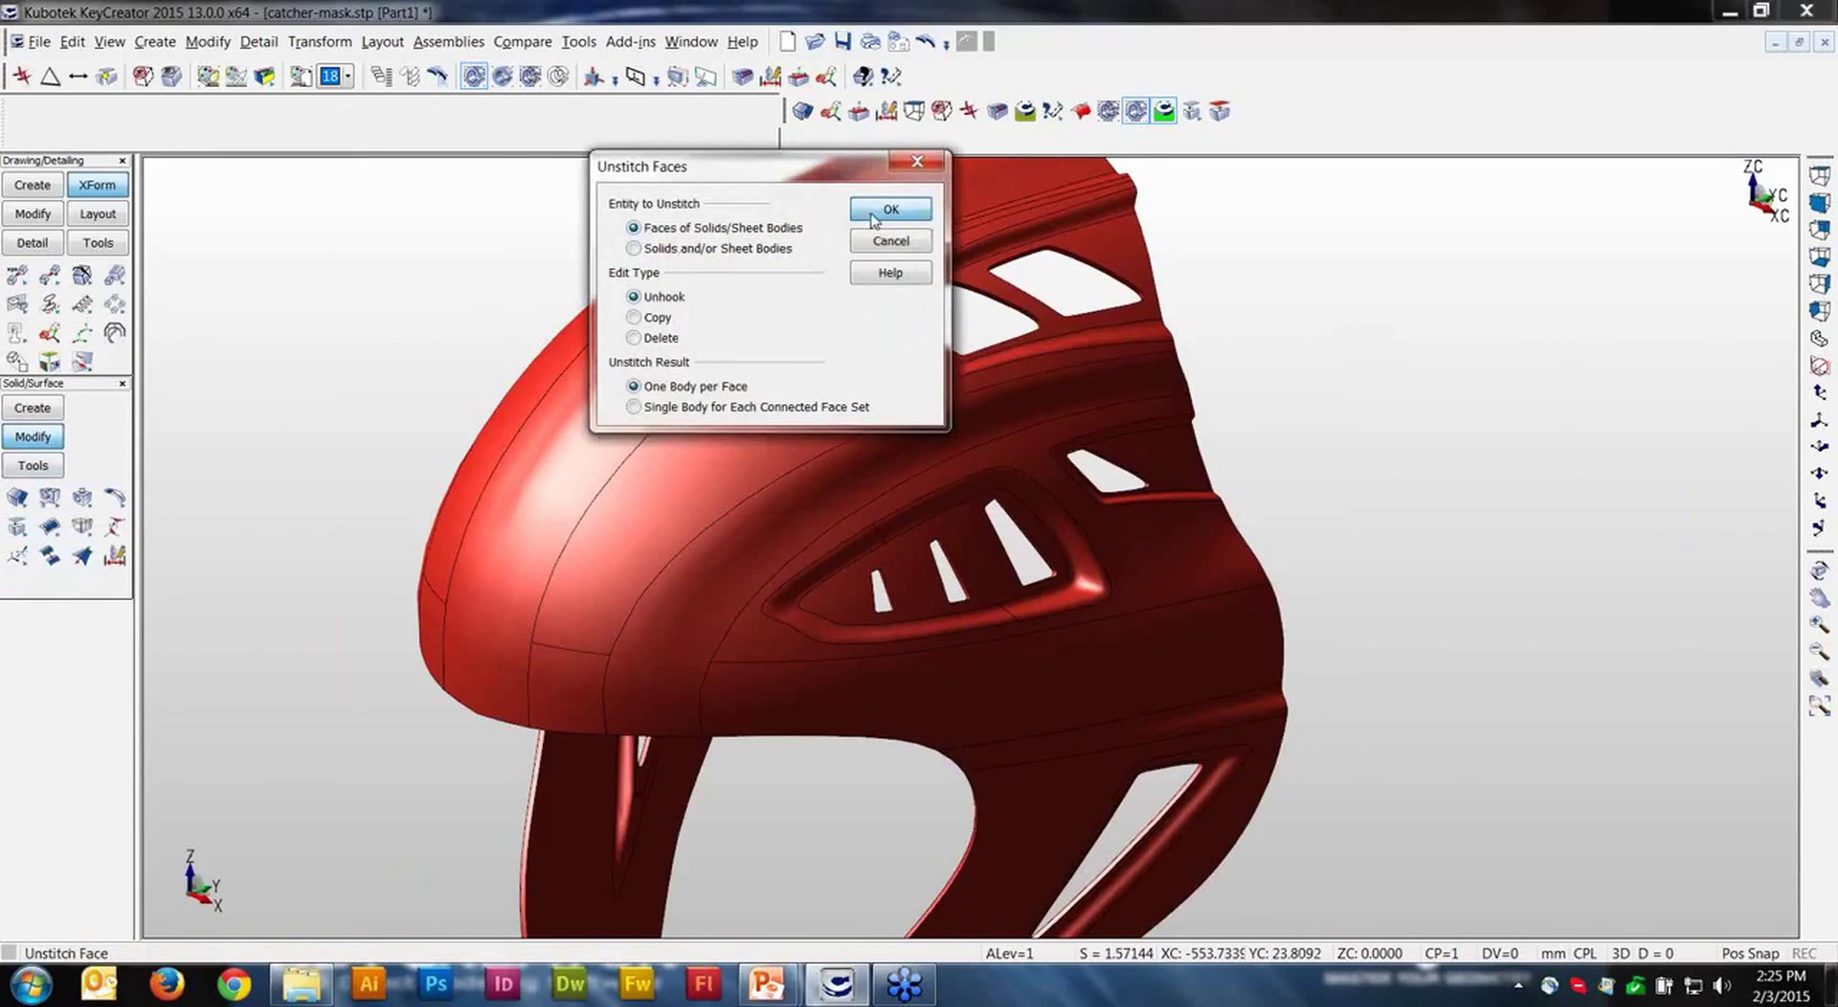
left_click(873, 218)
left_click(993, 471)
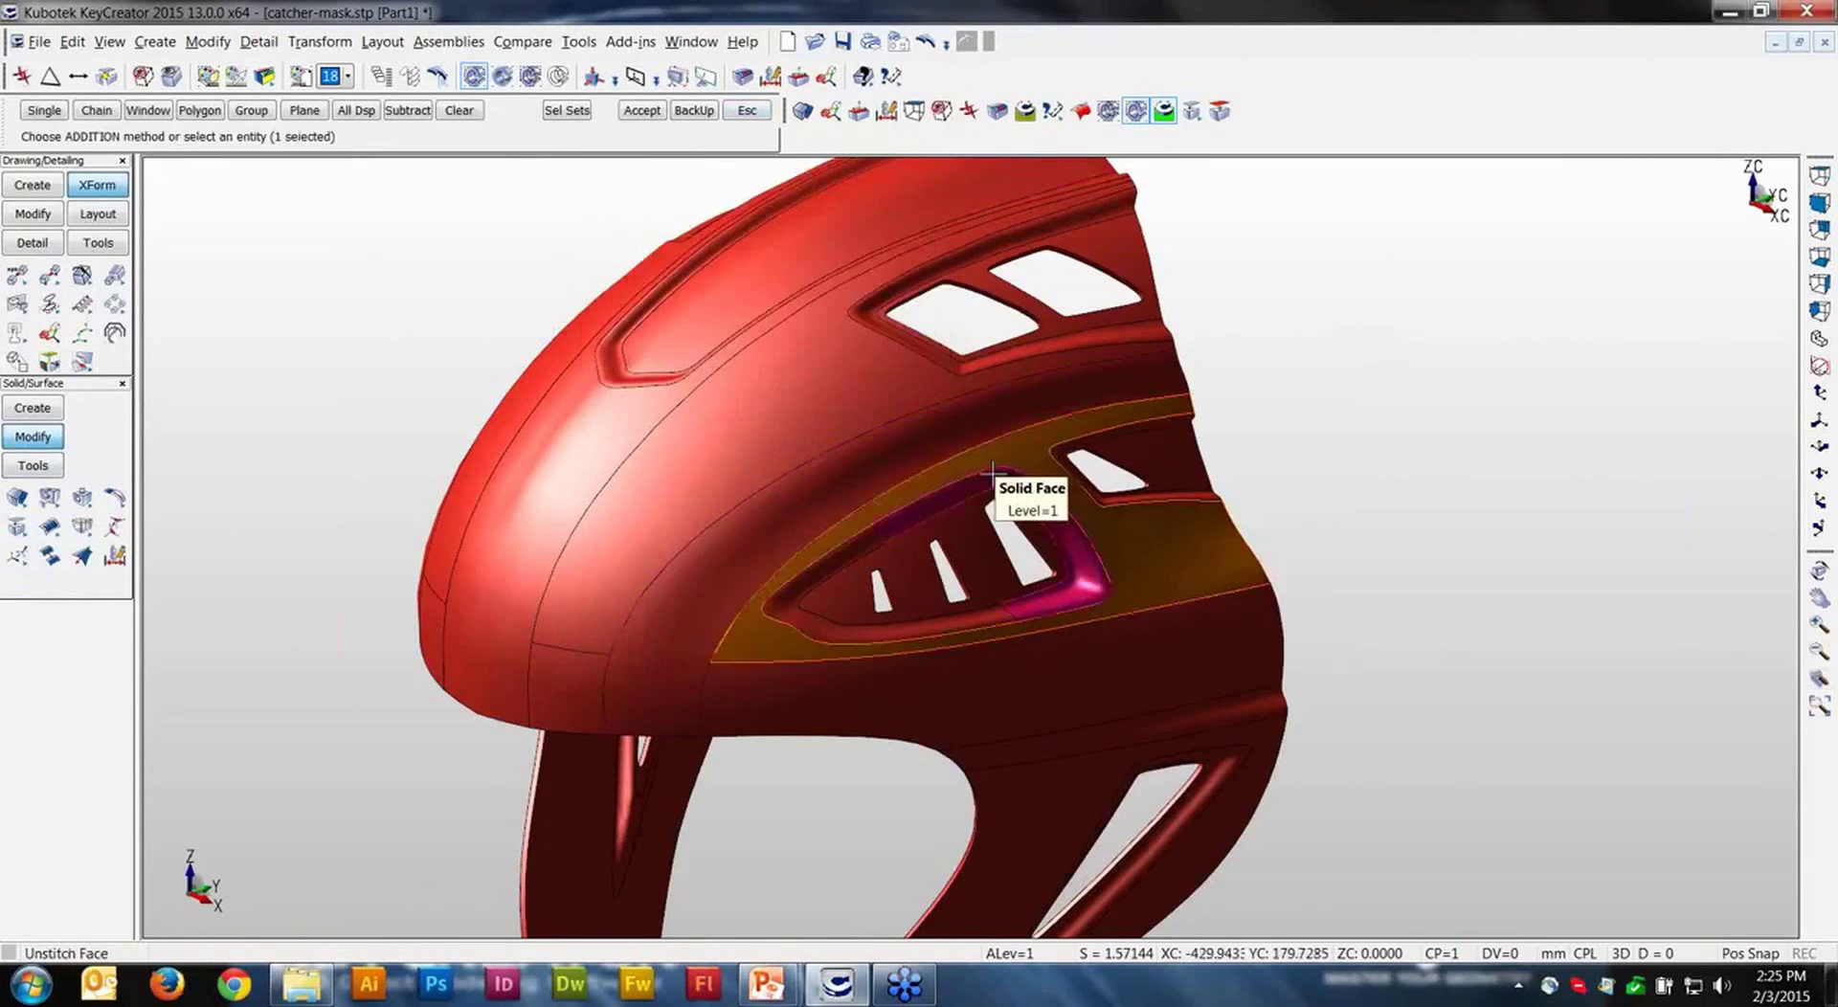
left_click(993, 471)
left_click(869, 529)
left_click(889, 555)
Step: Add the side wall faces of the three vent slots to the unstitch selection
scroll(888, 583, "up", 1)
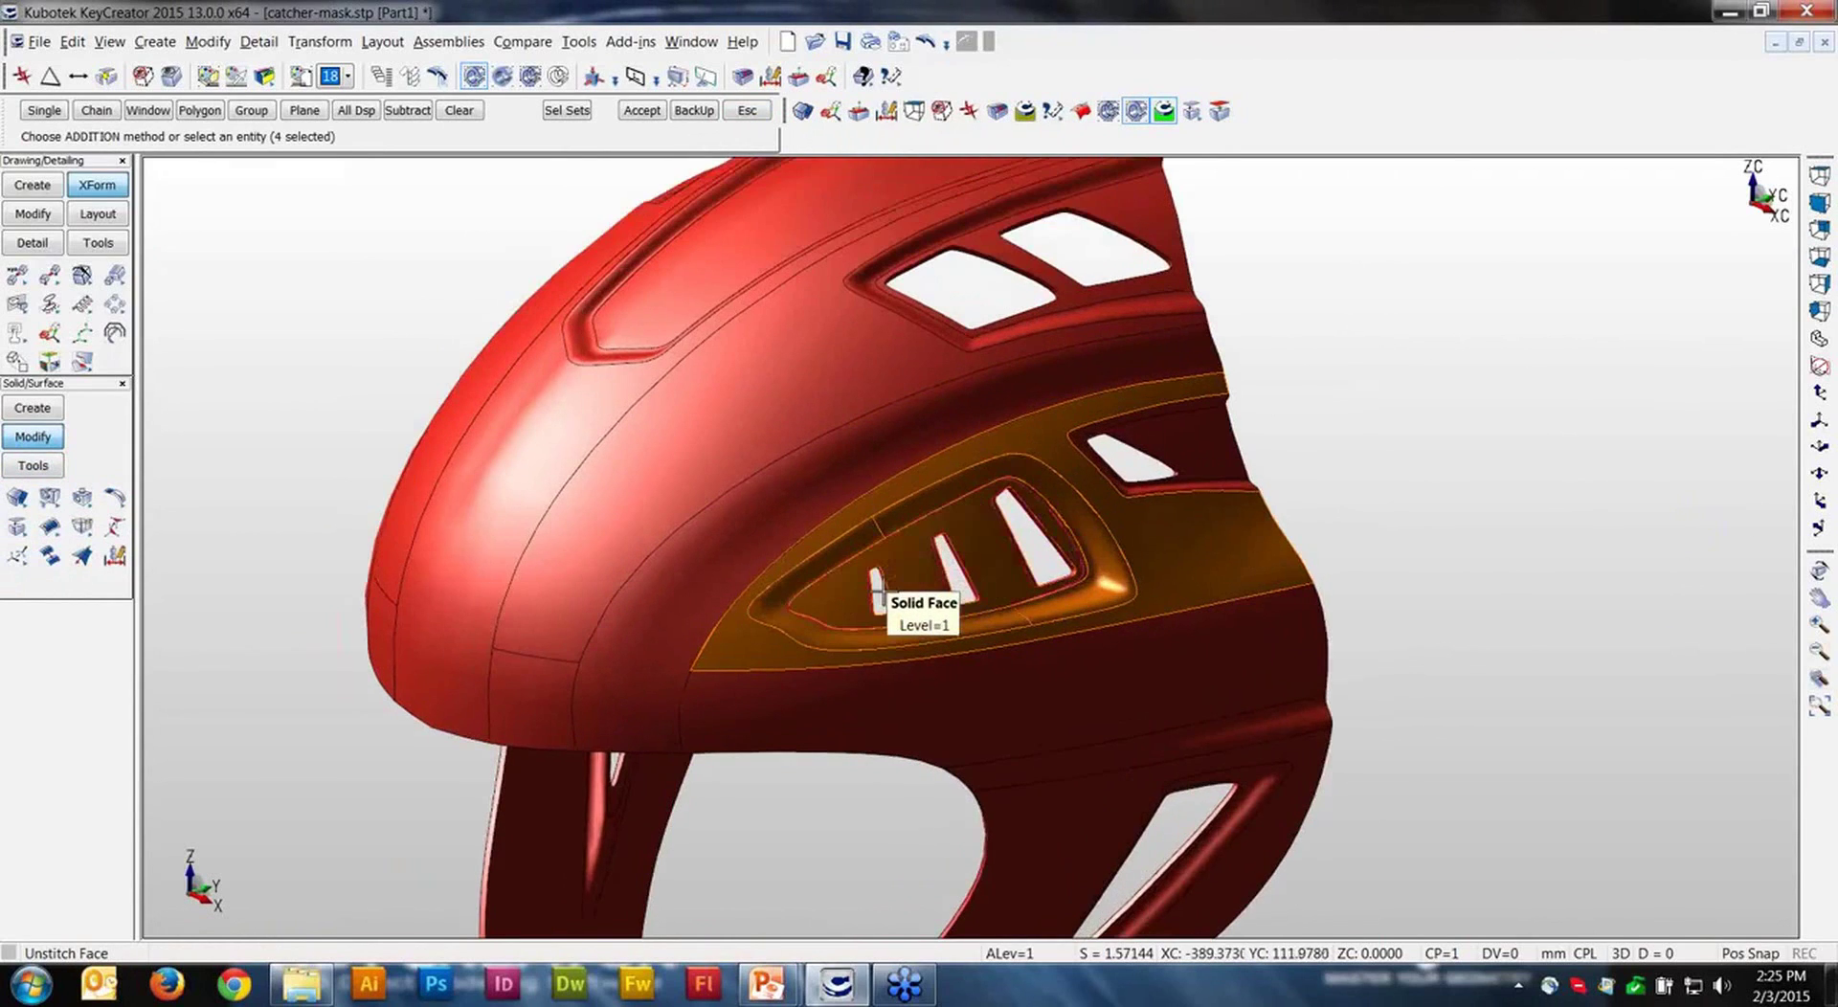
scroll(874, 609, "up", 5)
left_click_drag(826, 681, 948, 479)
left_click_drag(1002, 666, 1090, 466)
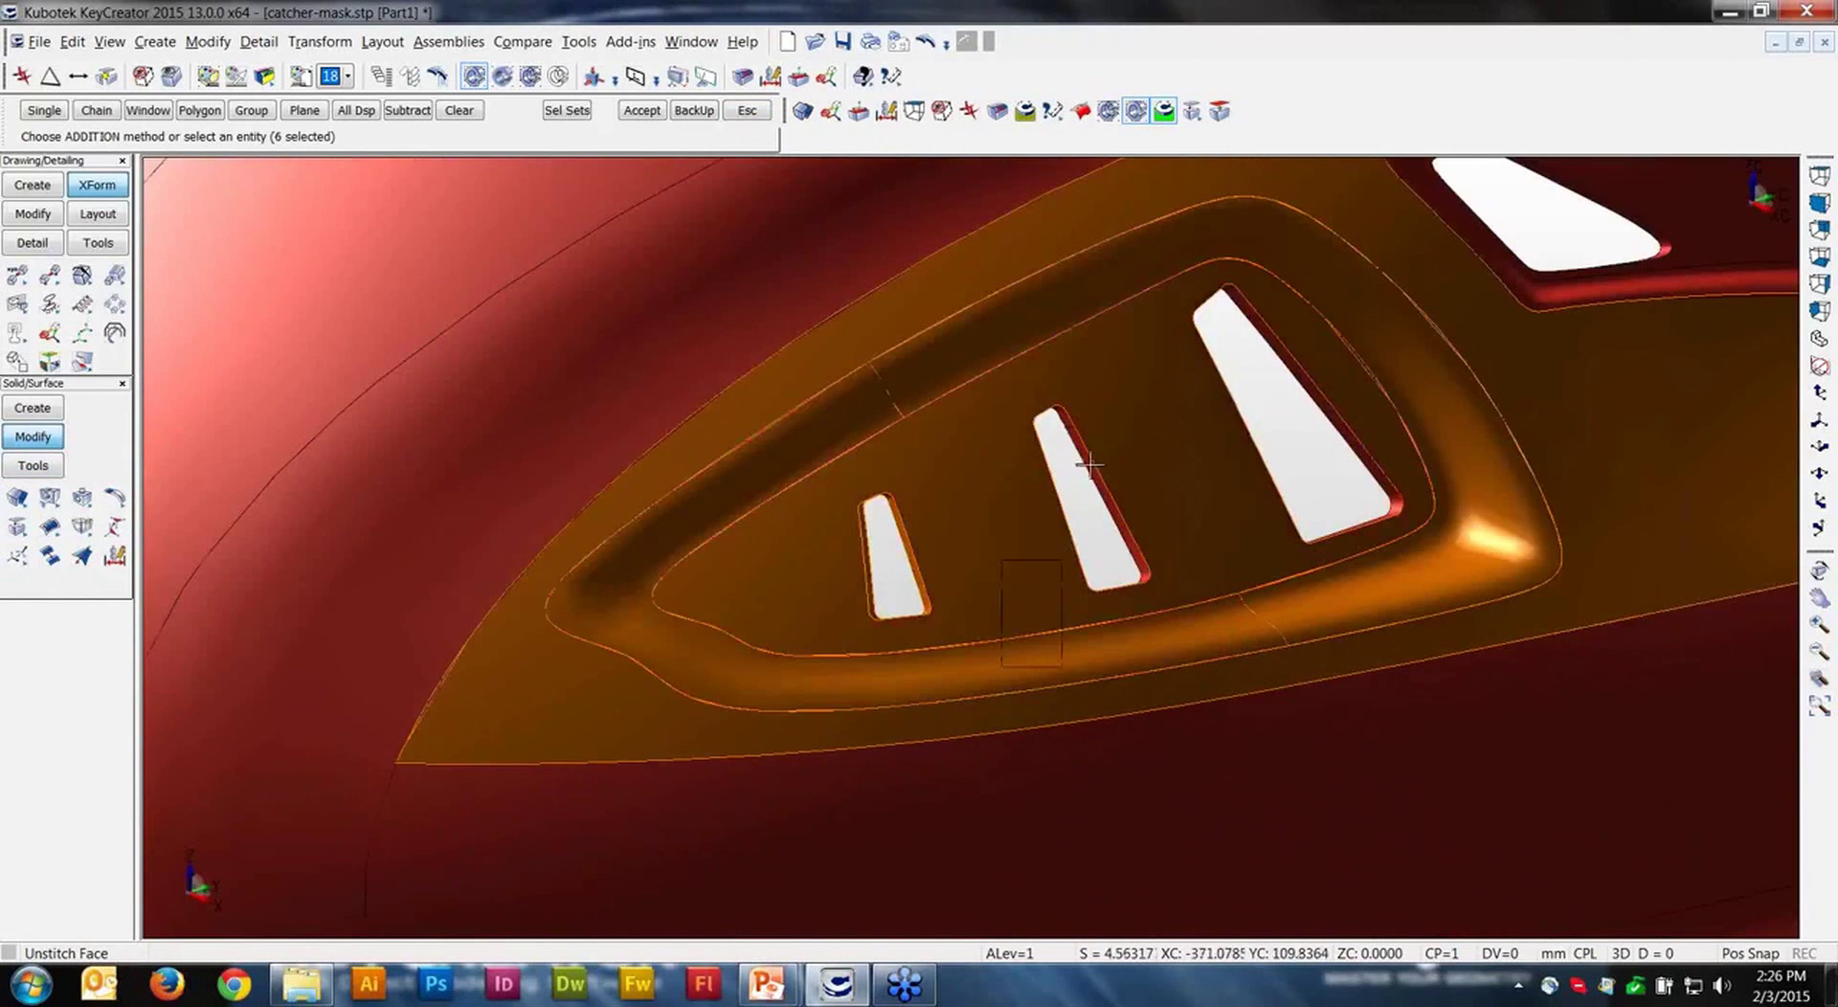
left_click_drag(1144, 359, 1174, 360)
left_click_drag(1189, 635, 1293, 270)
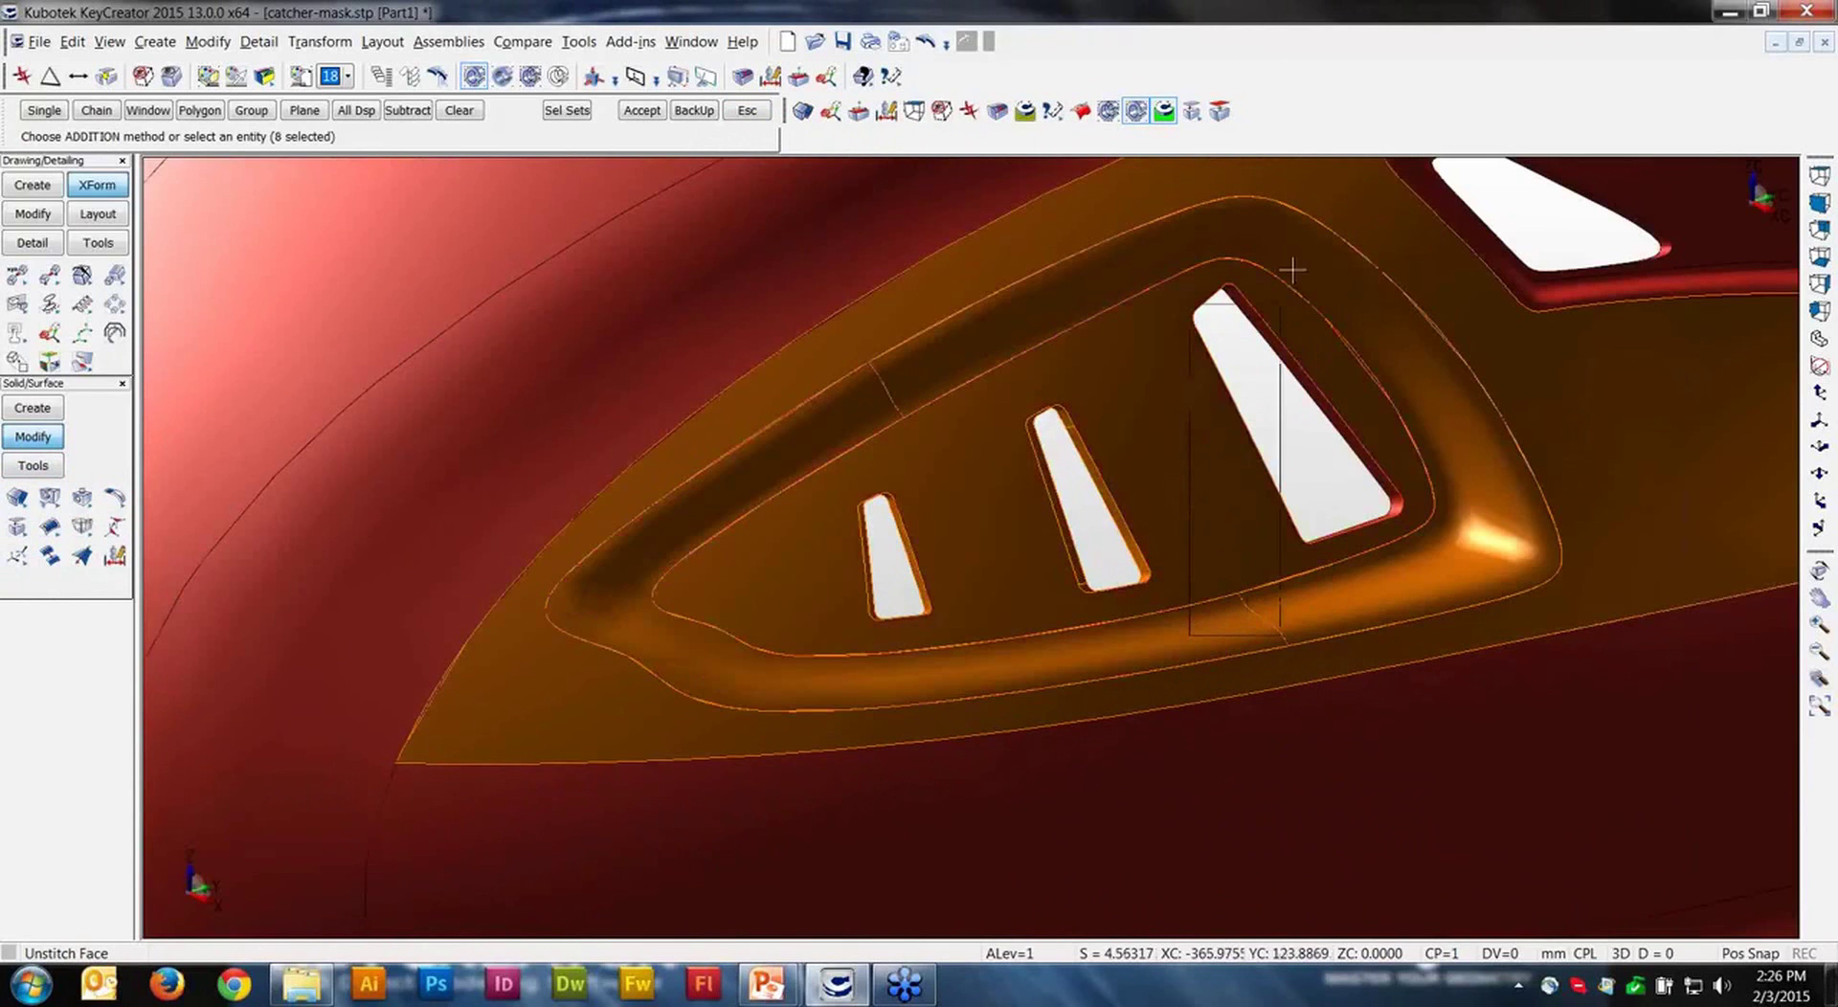
left_click(1373, 228)
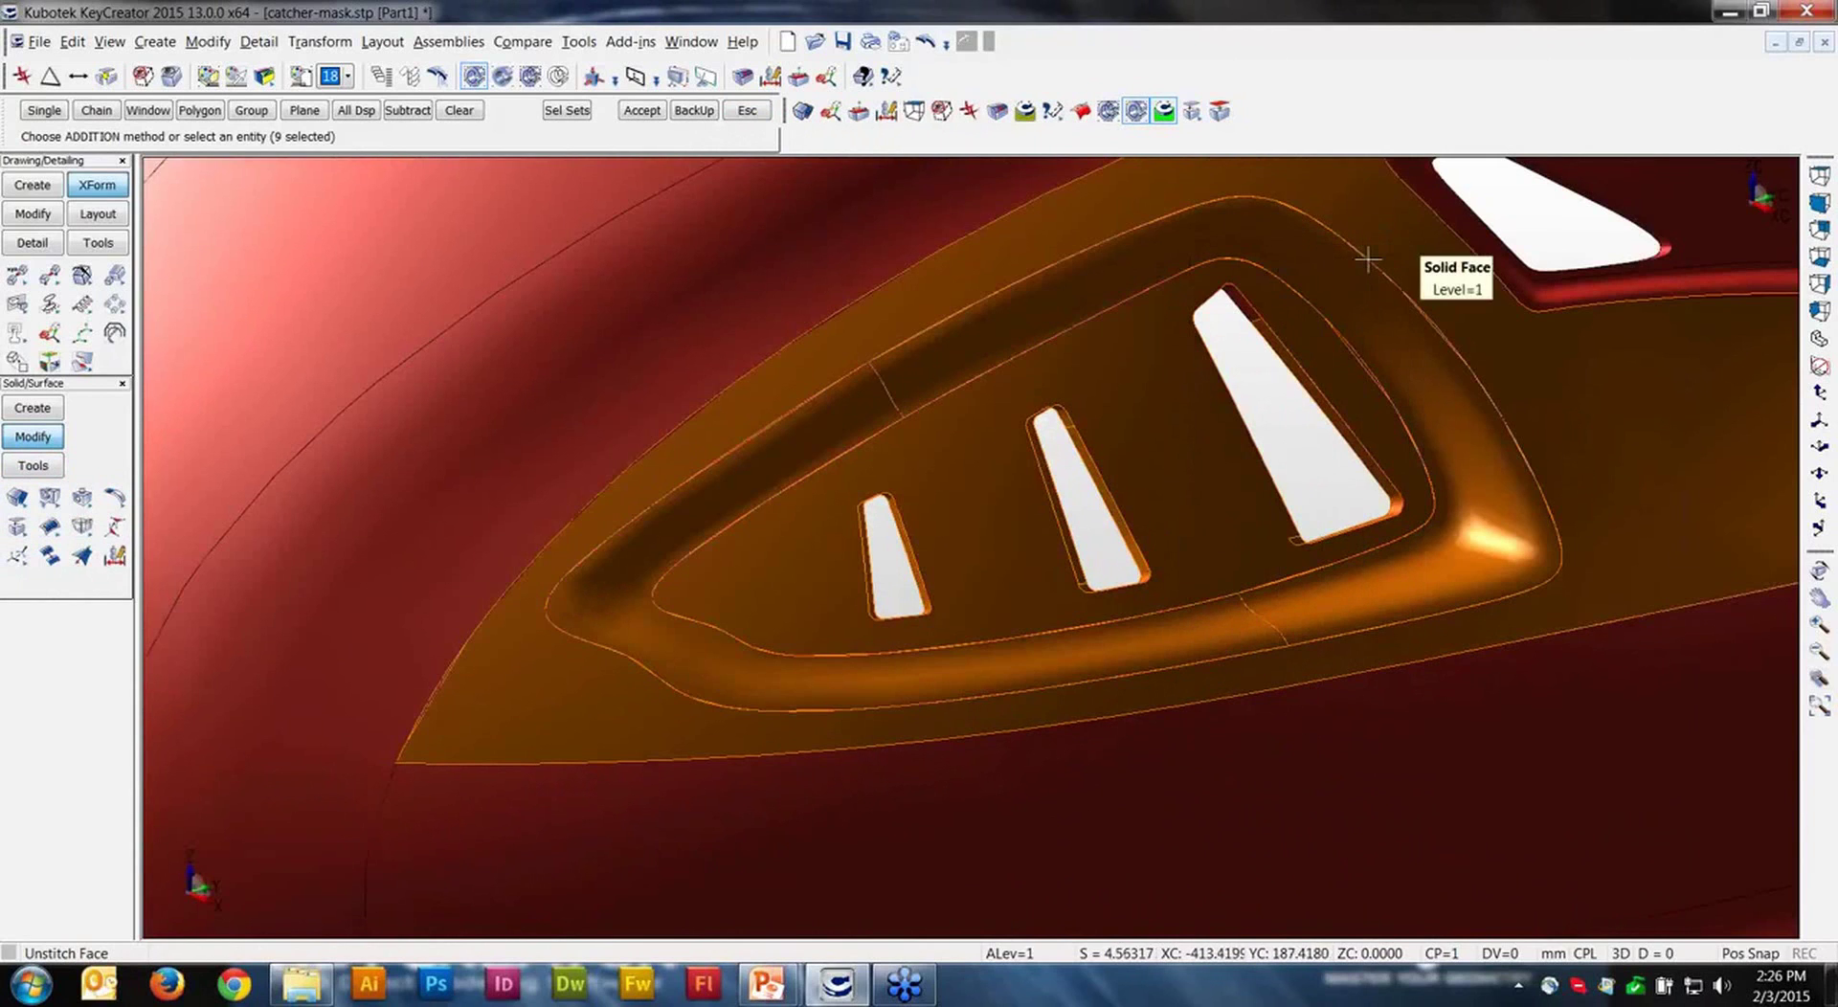
left_click(1202, 288)
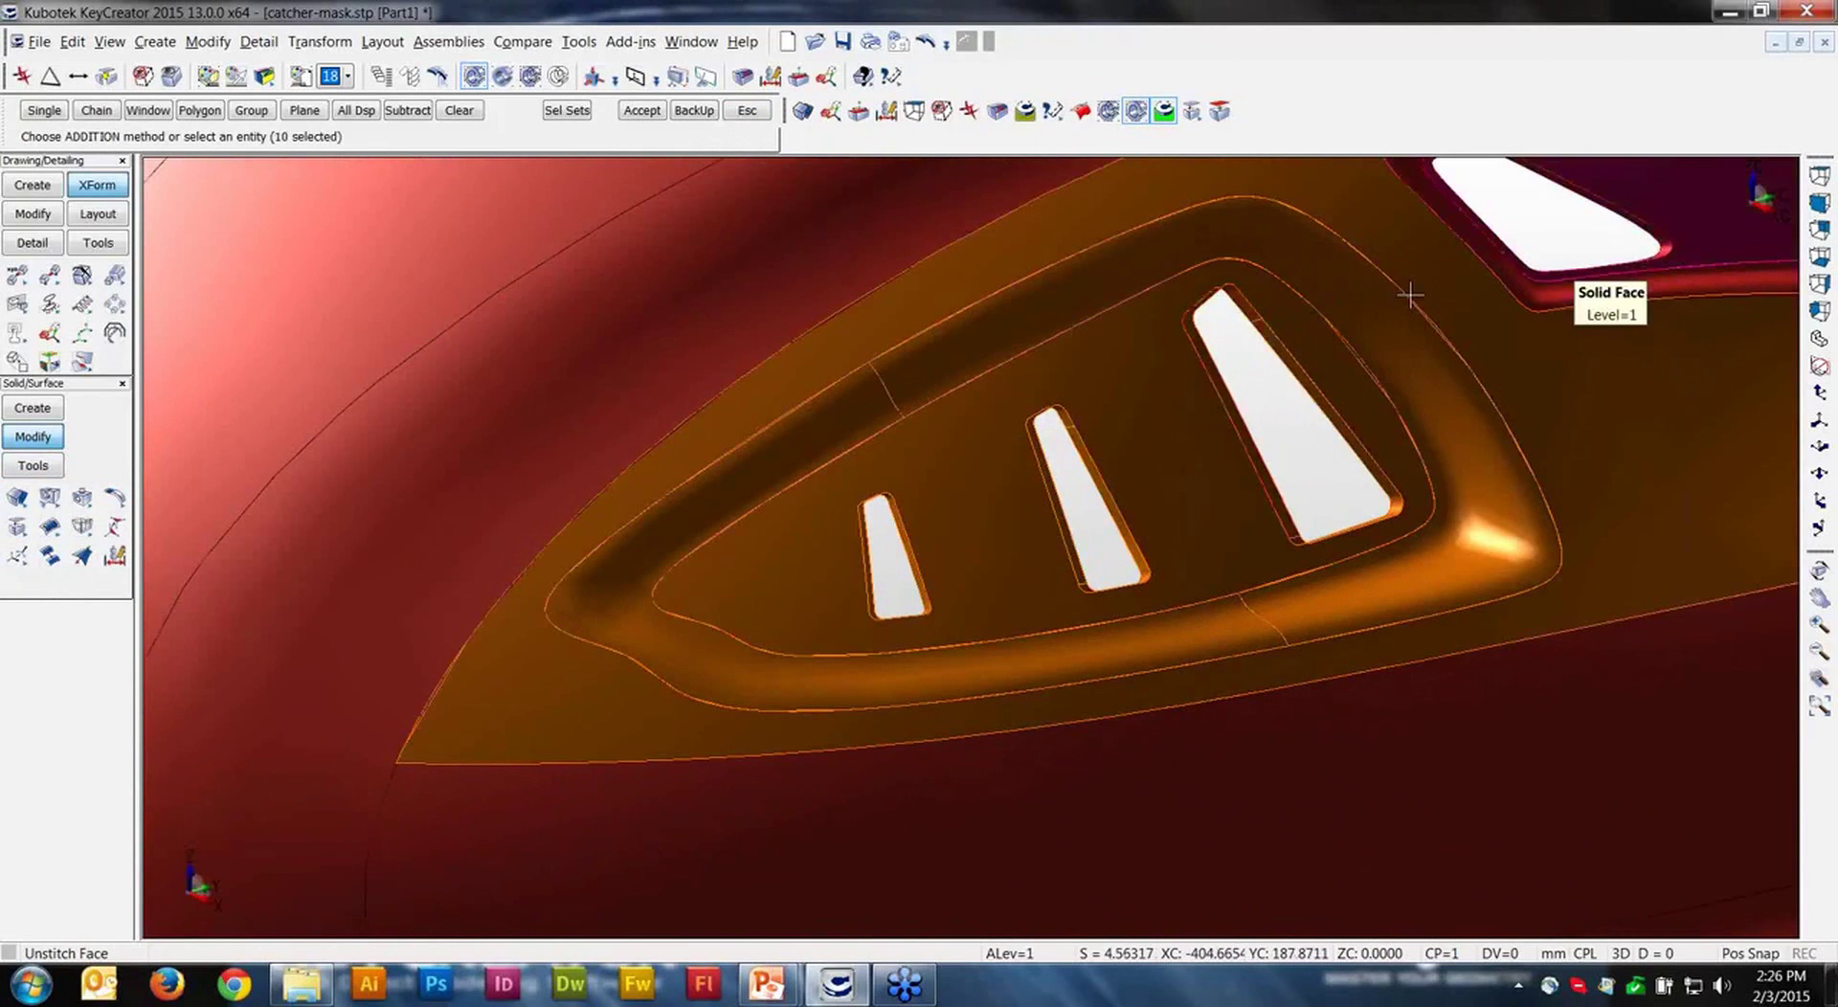
Step: Add the matching skin, blend and floor faces on the shell's inner side, and unstitch all the selected faces
scroll(1350, 304, "down", 2)
middle_click_drag(1347, 305, 997, 369)
left_click(991, 381)
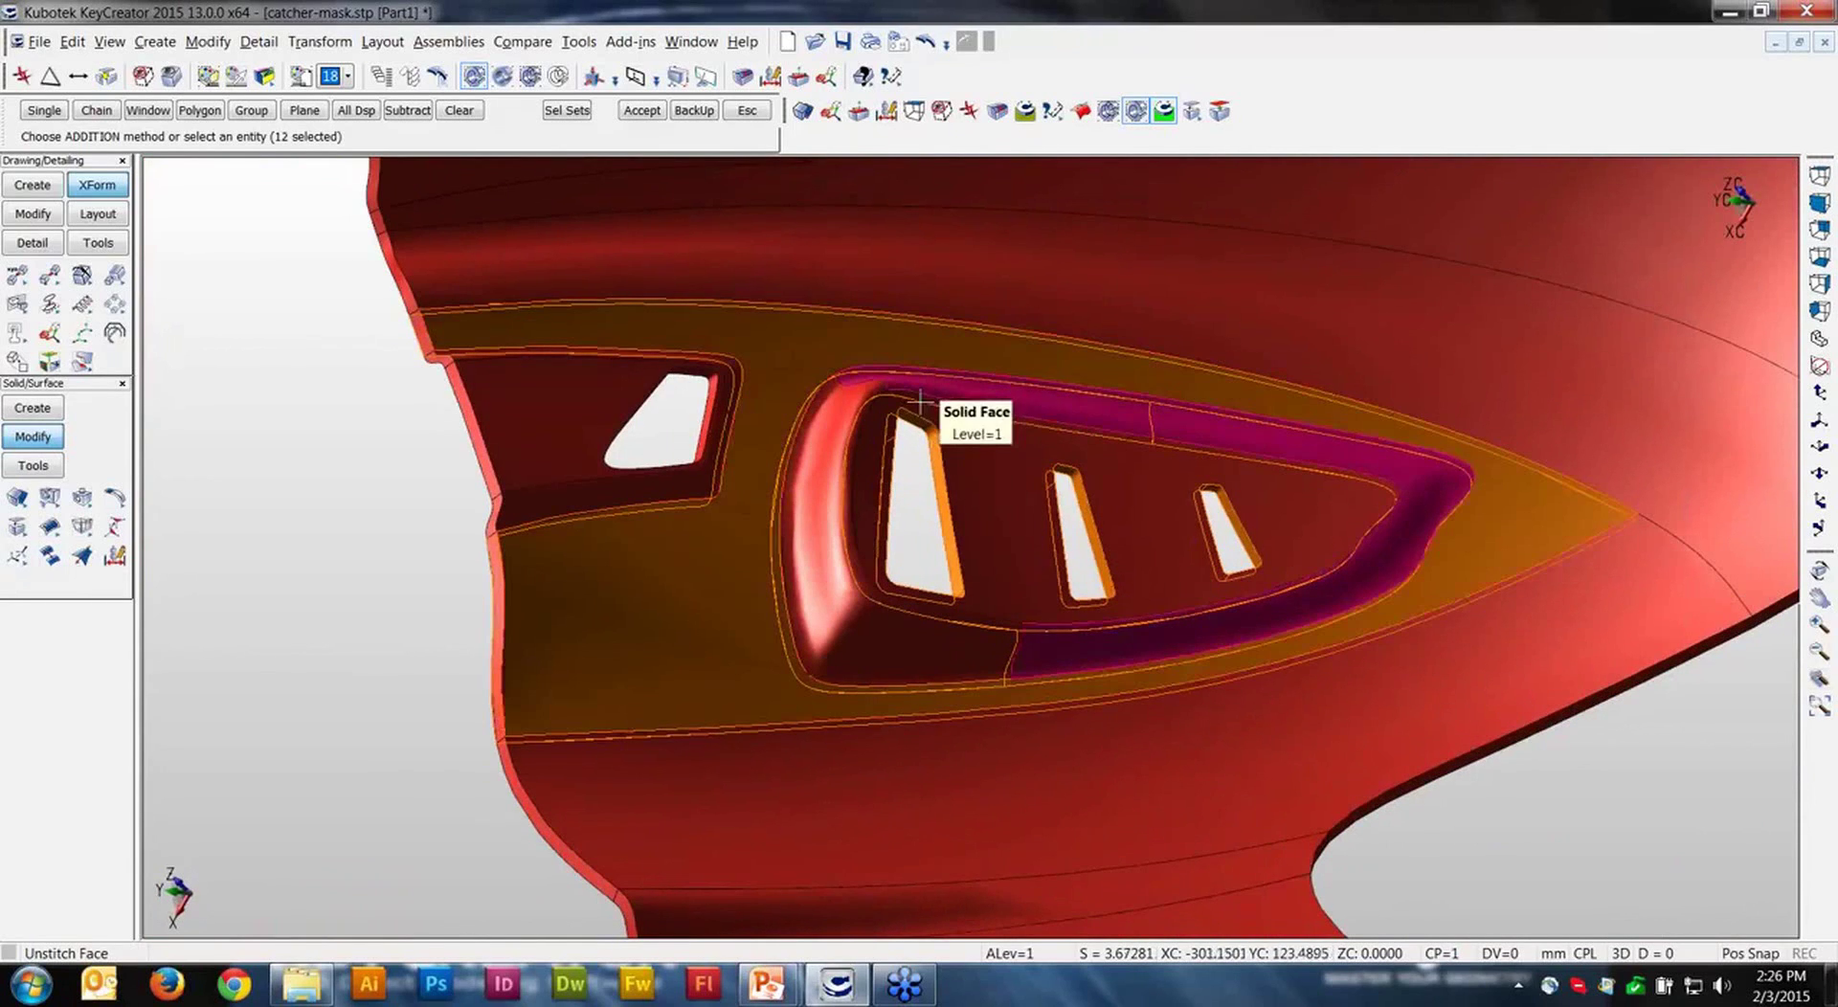
left_click(991, 381)
left_click(850, 424)
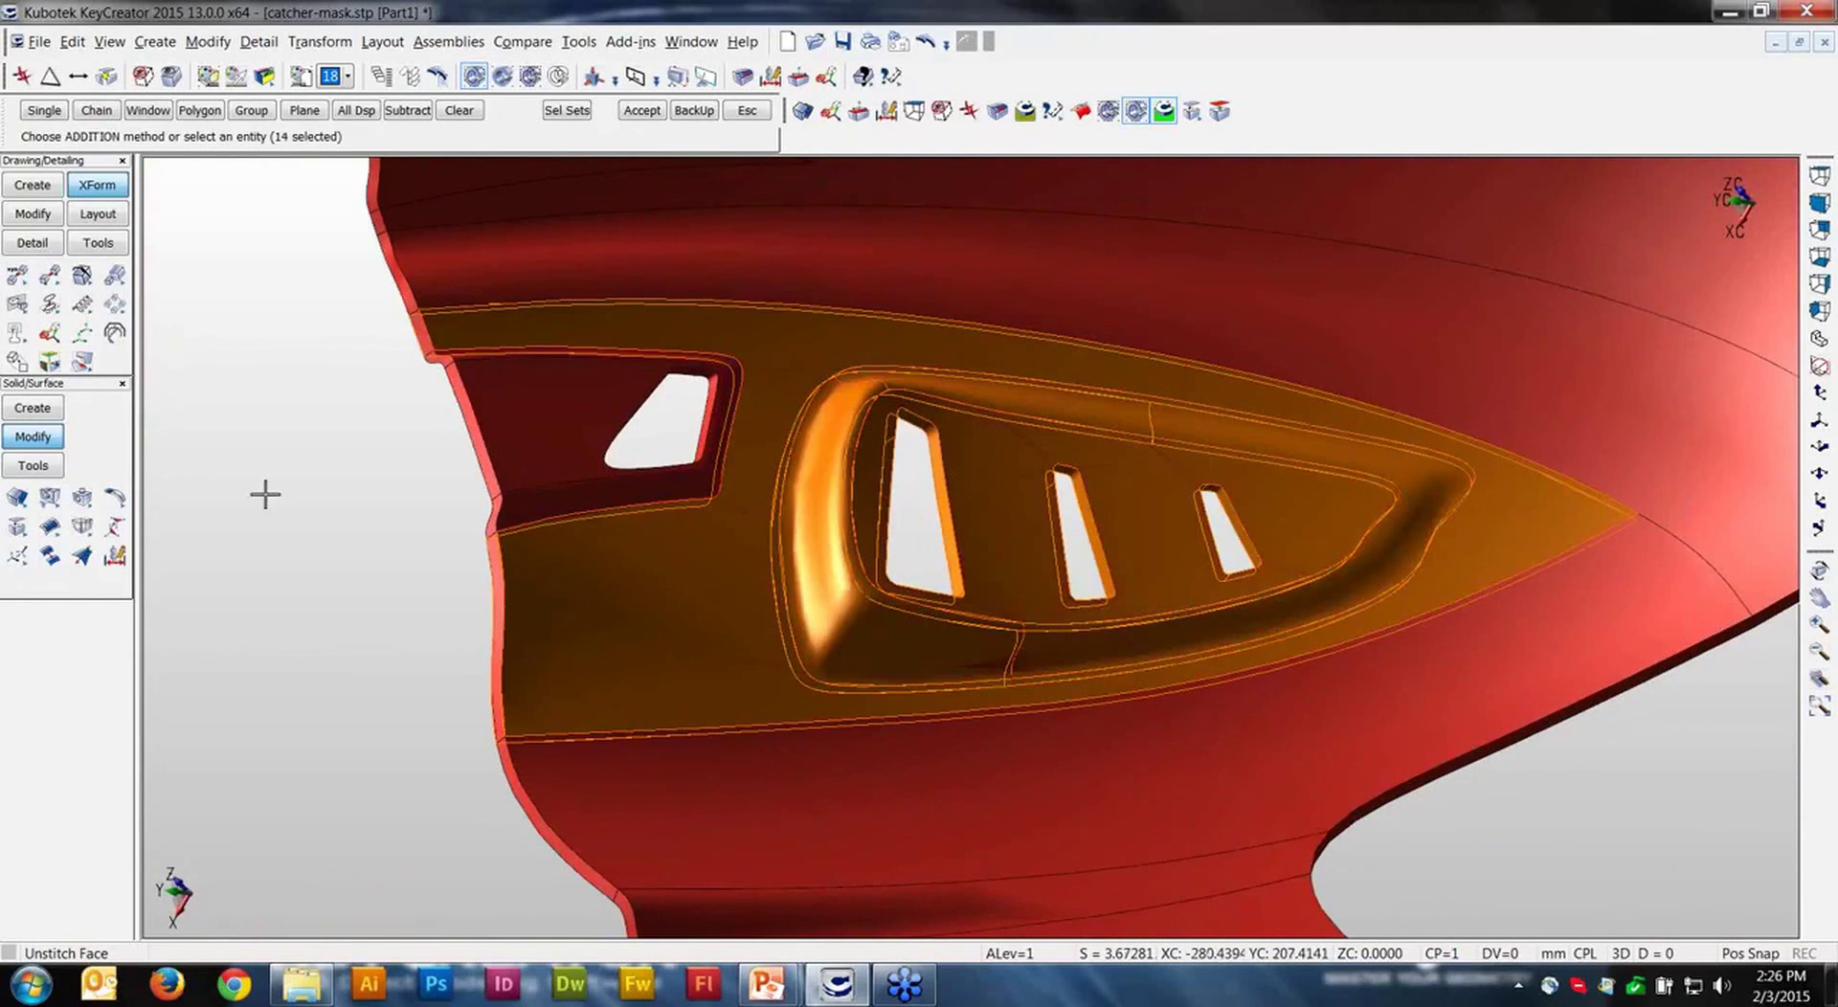
key("Return")
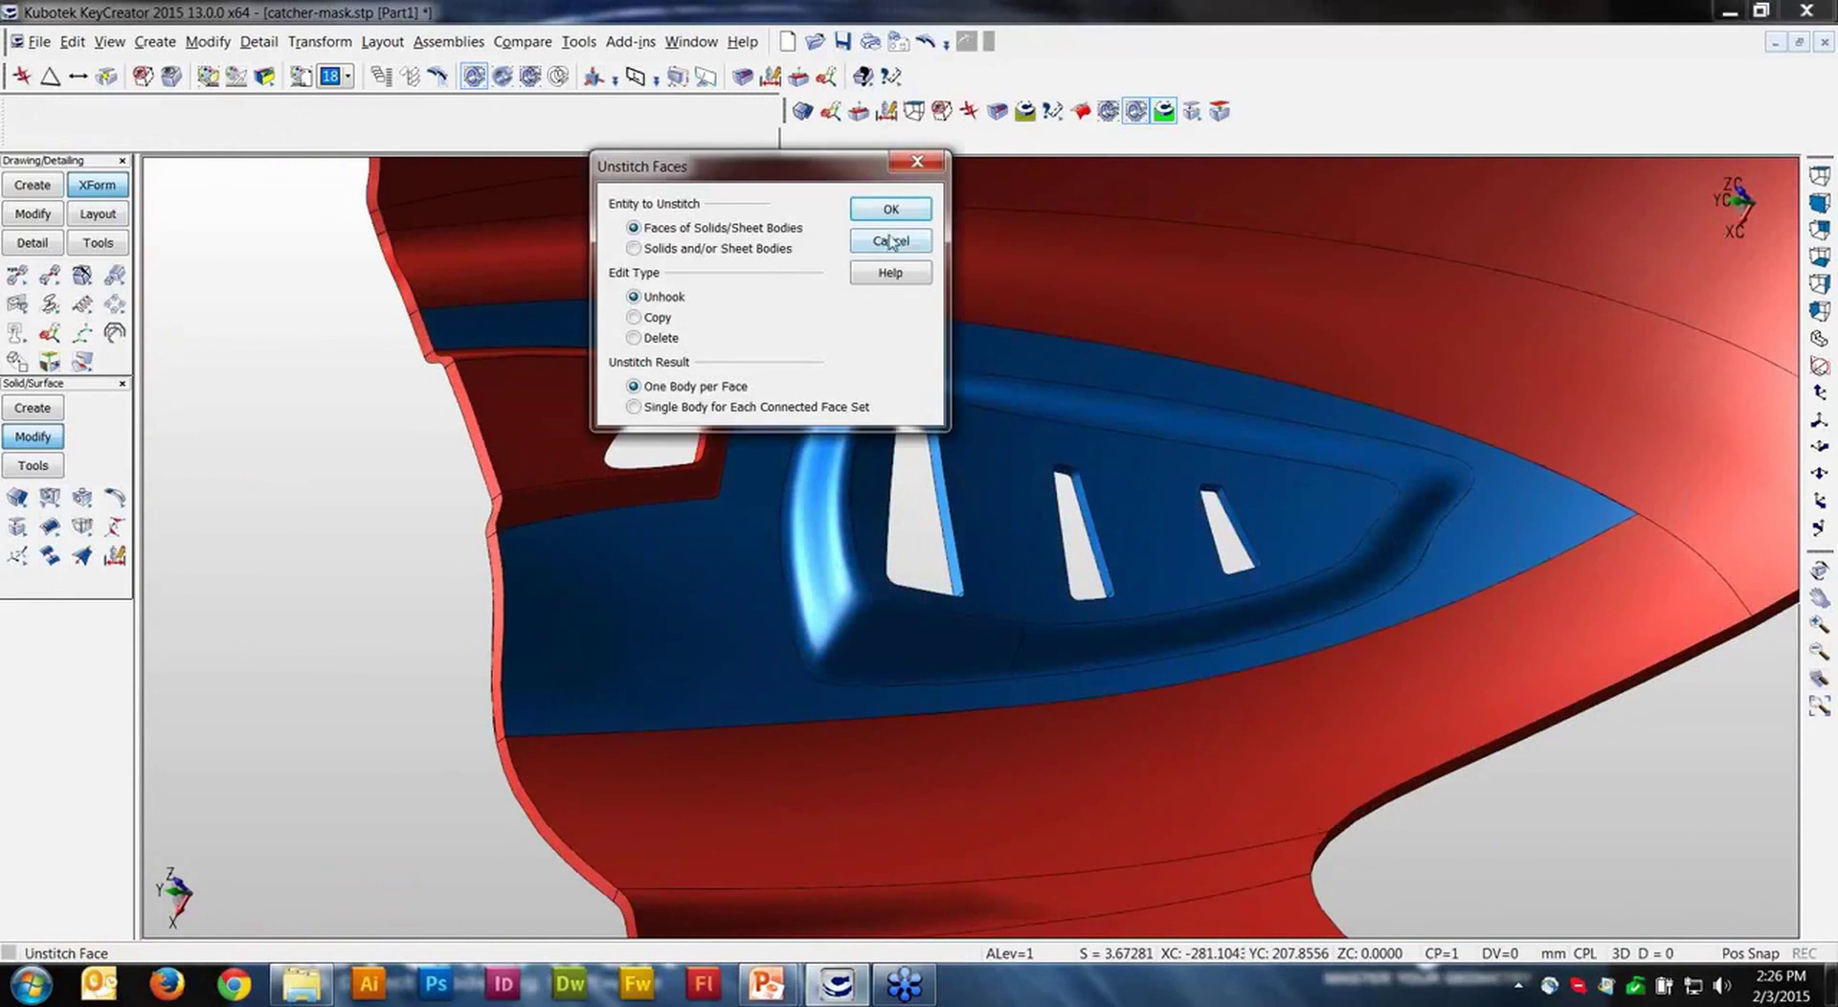
left_click(890, 241)
Step: Blank the remaining red mask body to isolate the unstitched faces of the vent recess
scroll(306, 429, "down", 1)
middle_click_drag(307, 429, 1283, 239)
scroll(1213, 282, "down", 1)
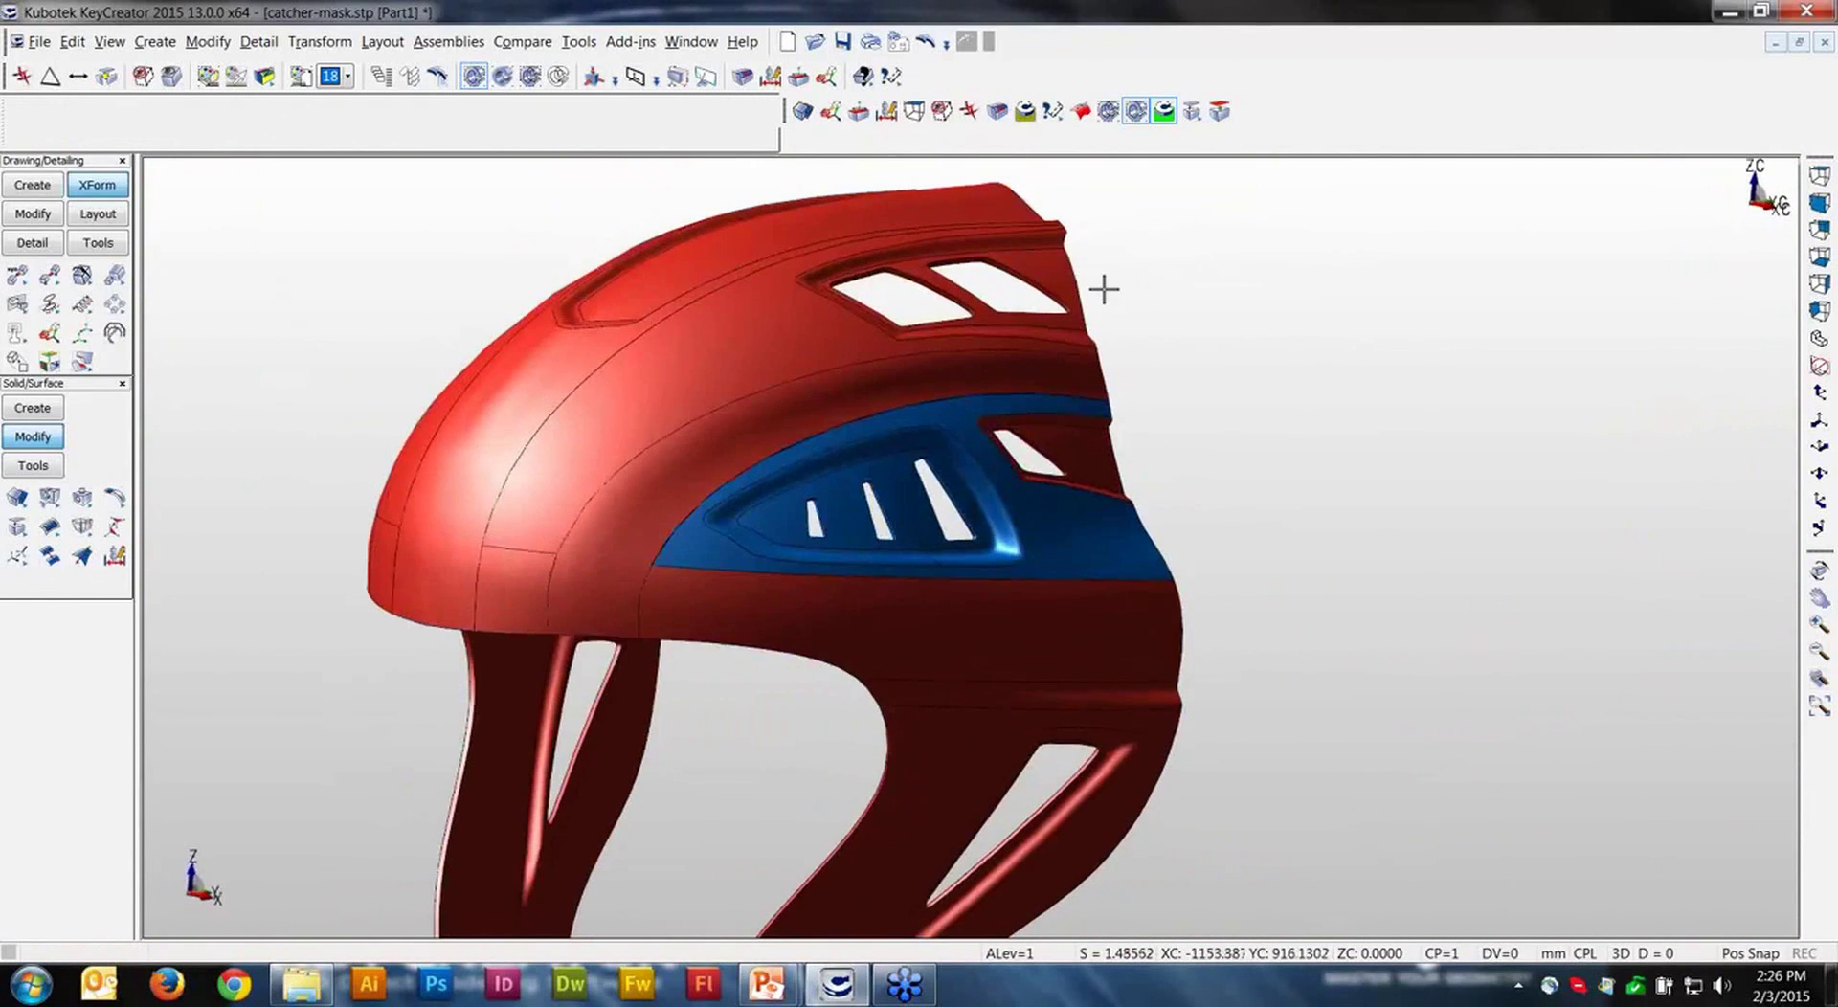
left_click(941, 110)
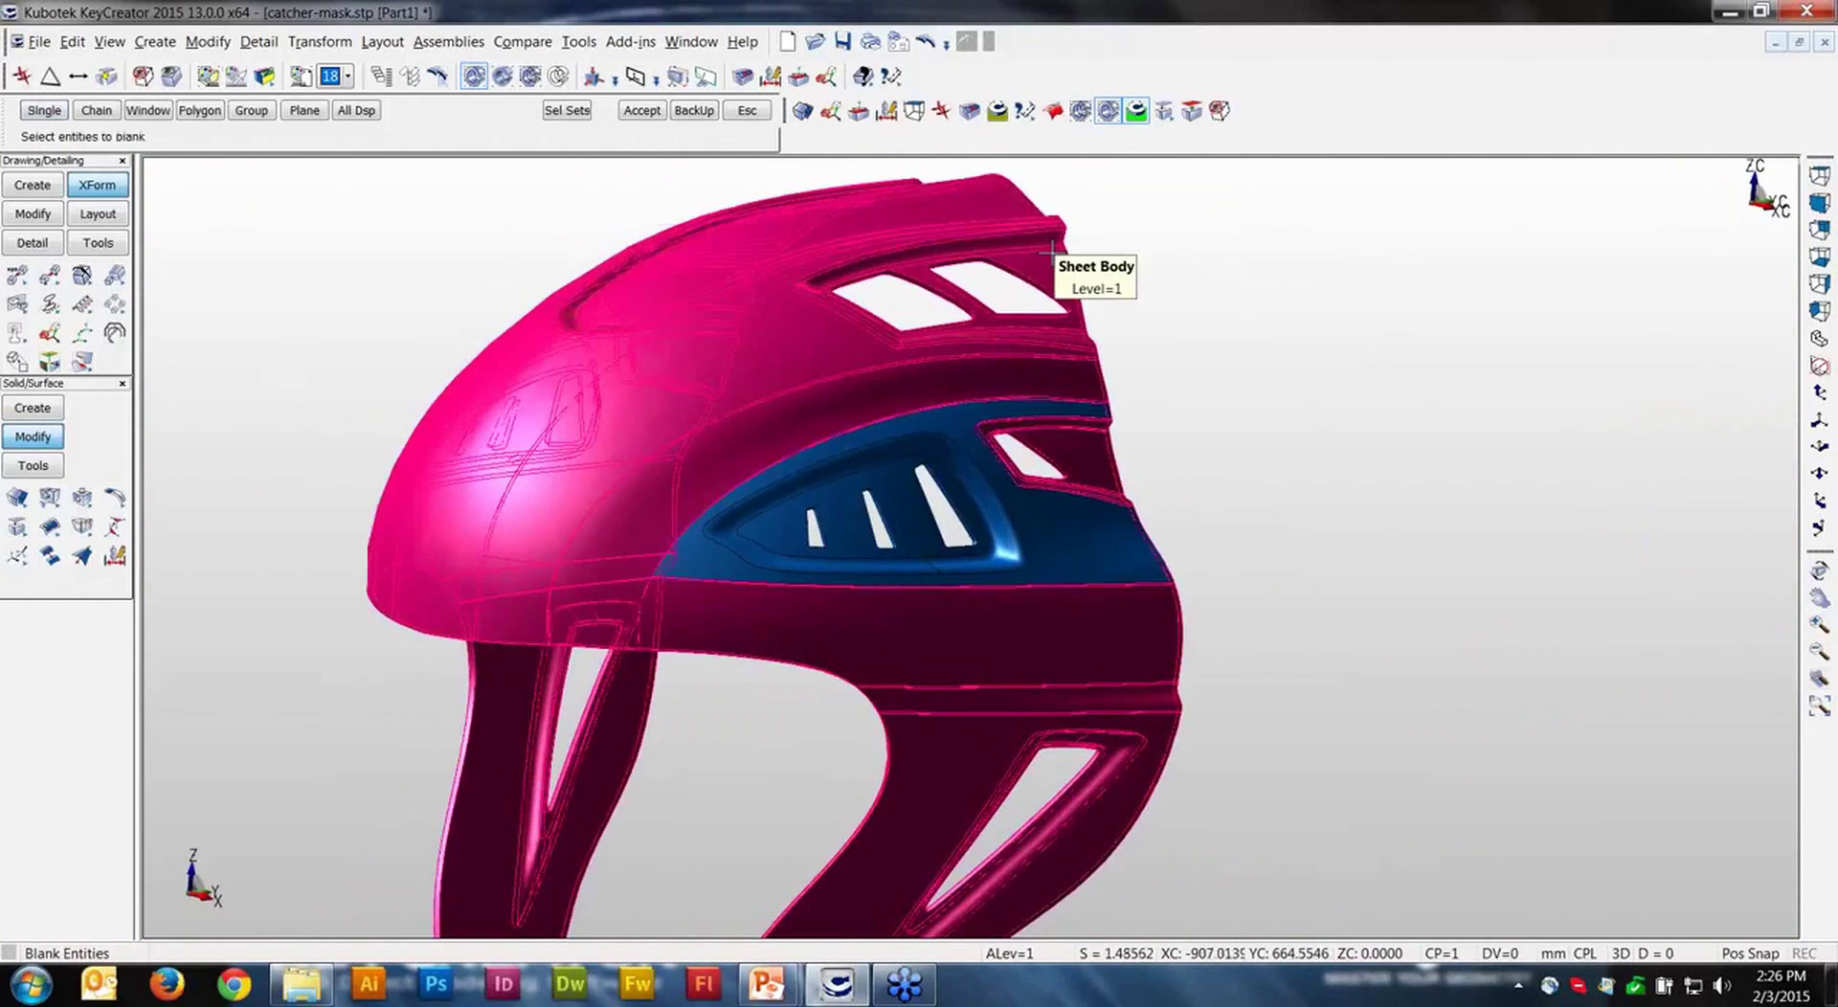
left_click(1051, 251)
left_click(642, 110)
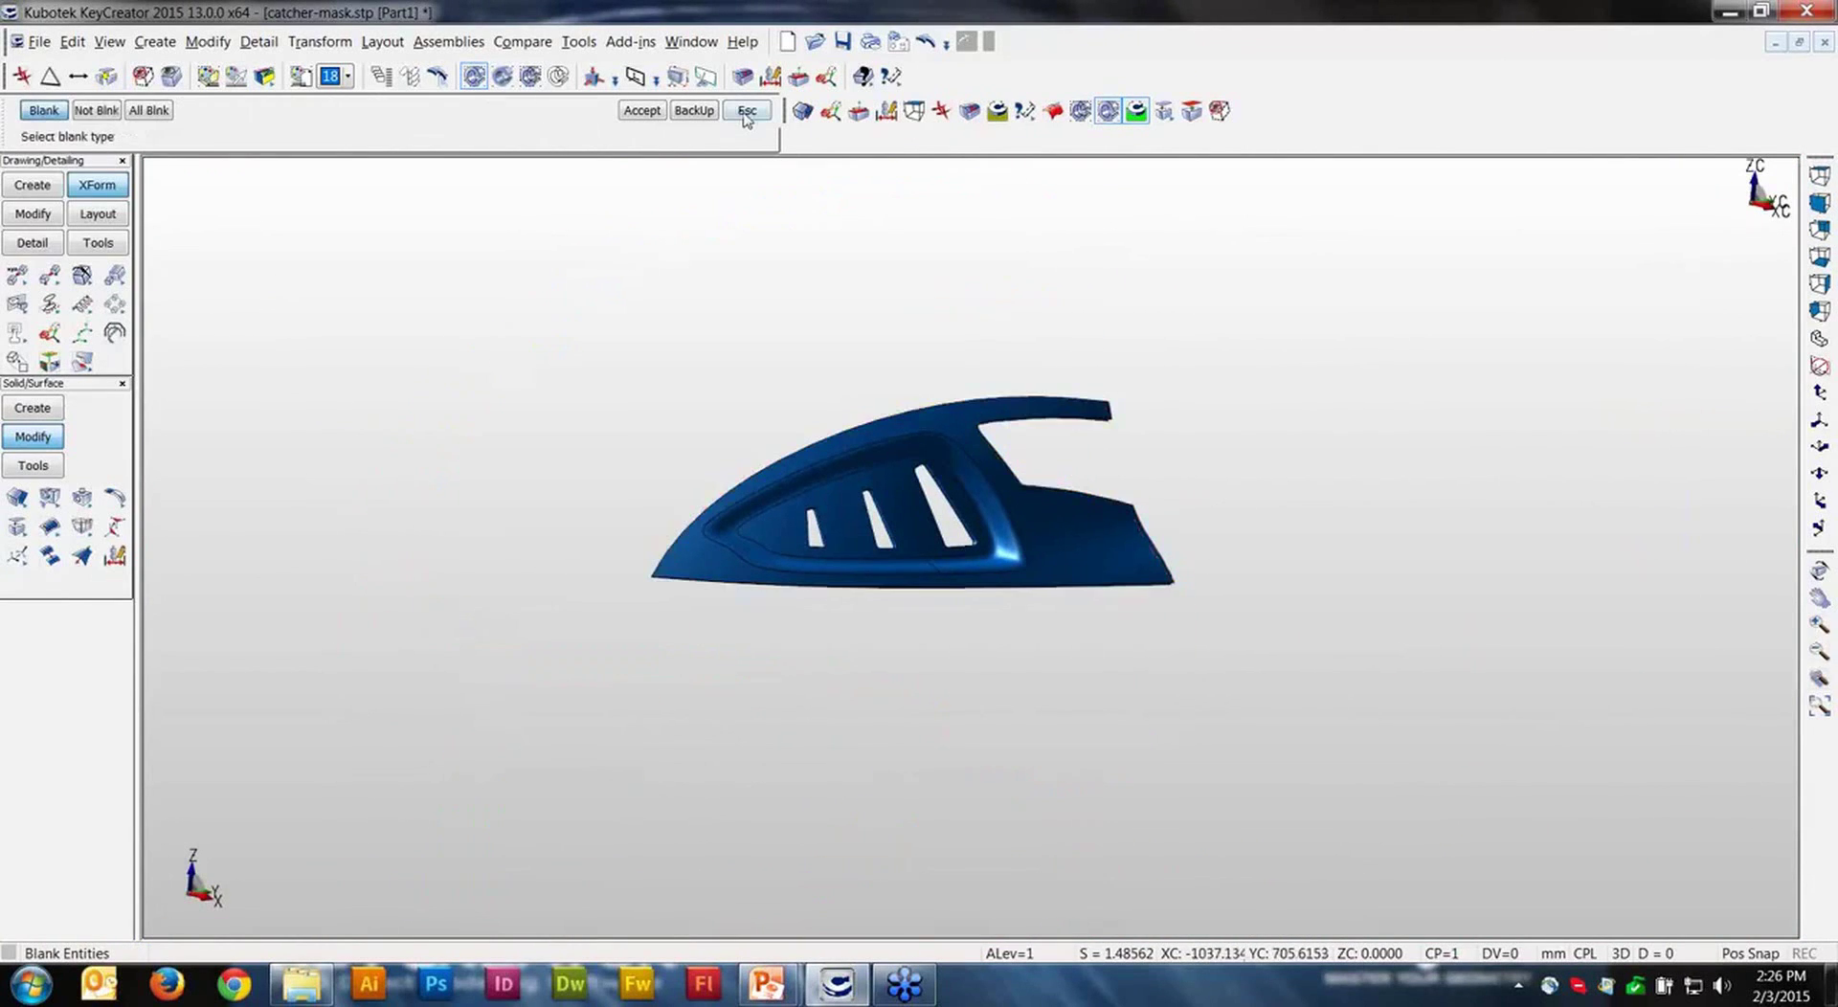
left_click(745, 110)
middle_click_drag(923, 185, 1388, 318)
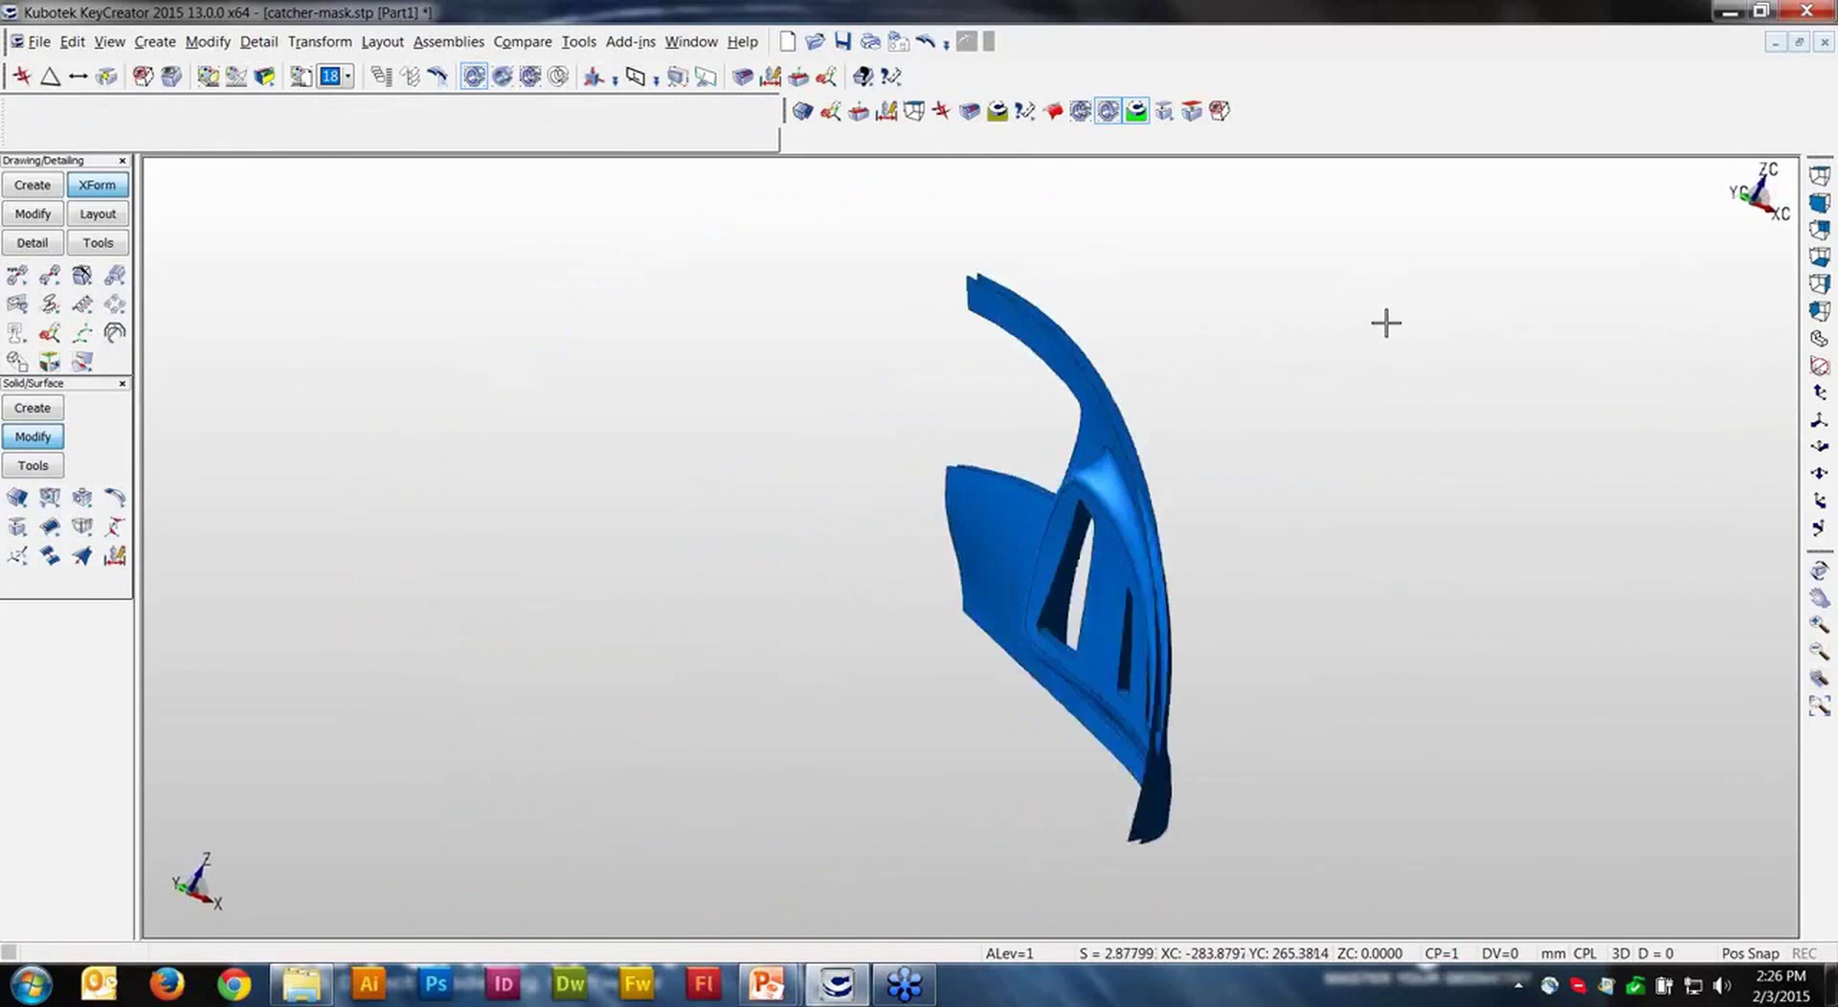
Step: Delete the outer skin sheet and the slotted floor sheet of the isolated vent recess
key("Delete")
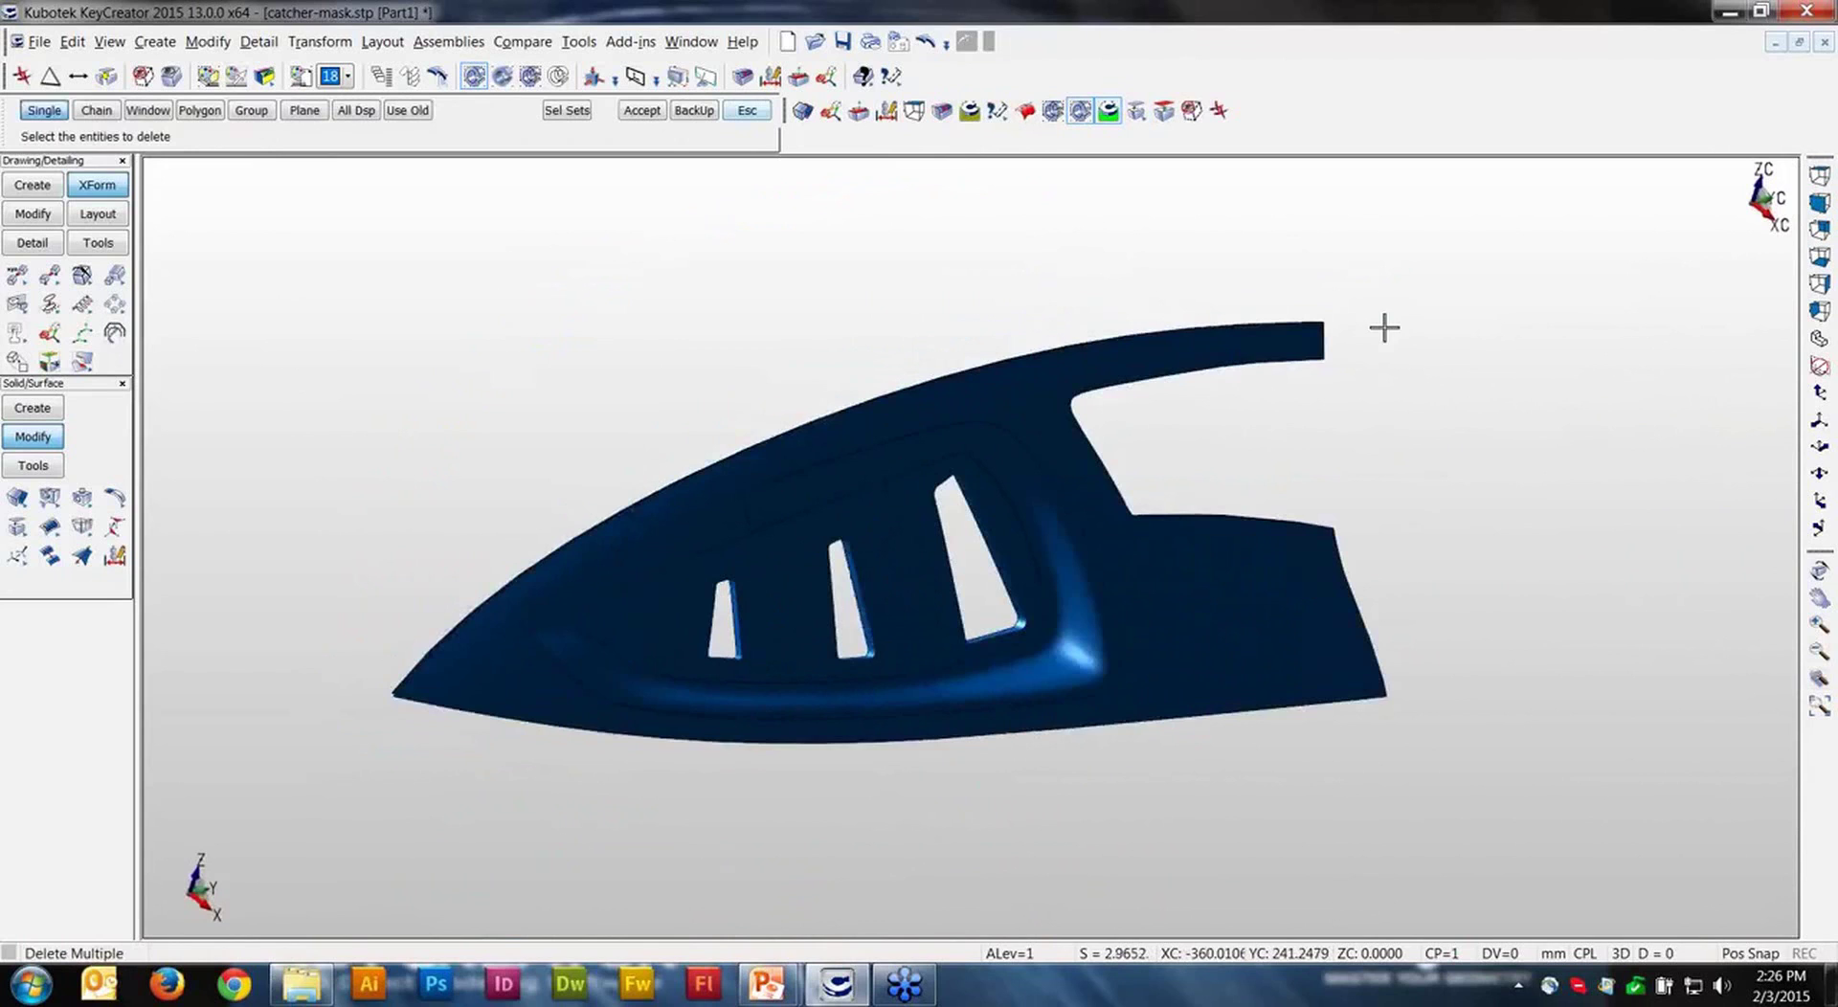
left_click(1133, 548)
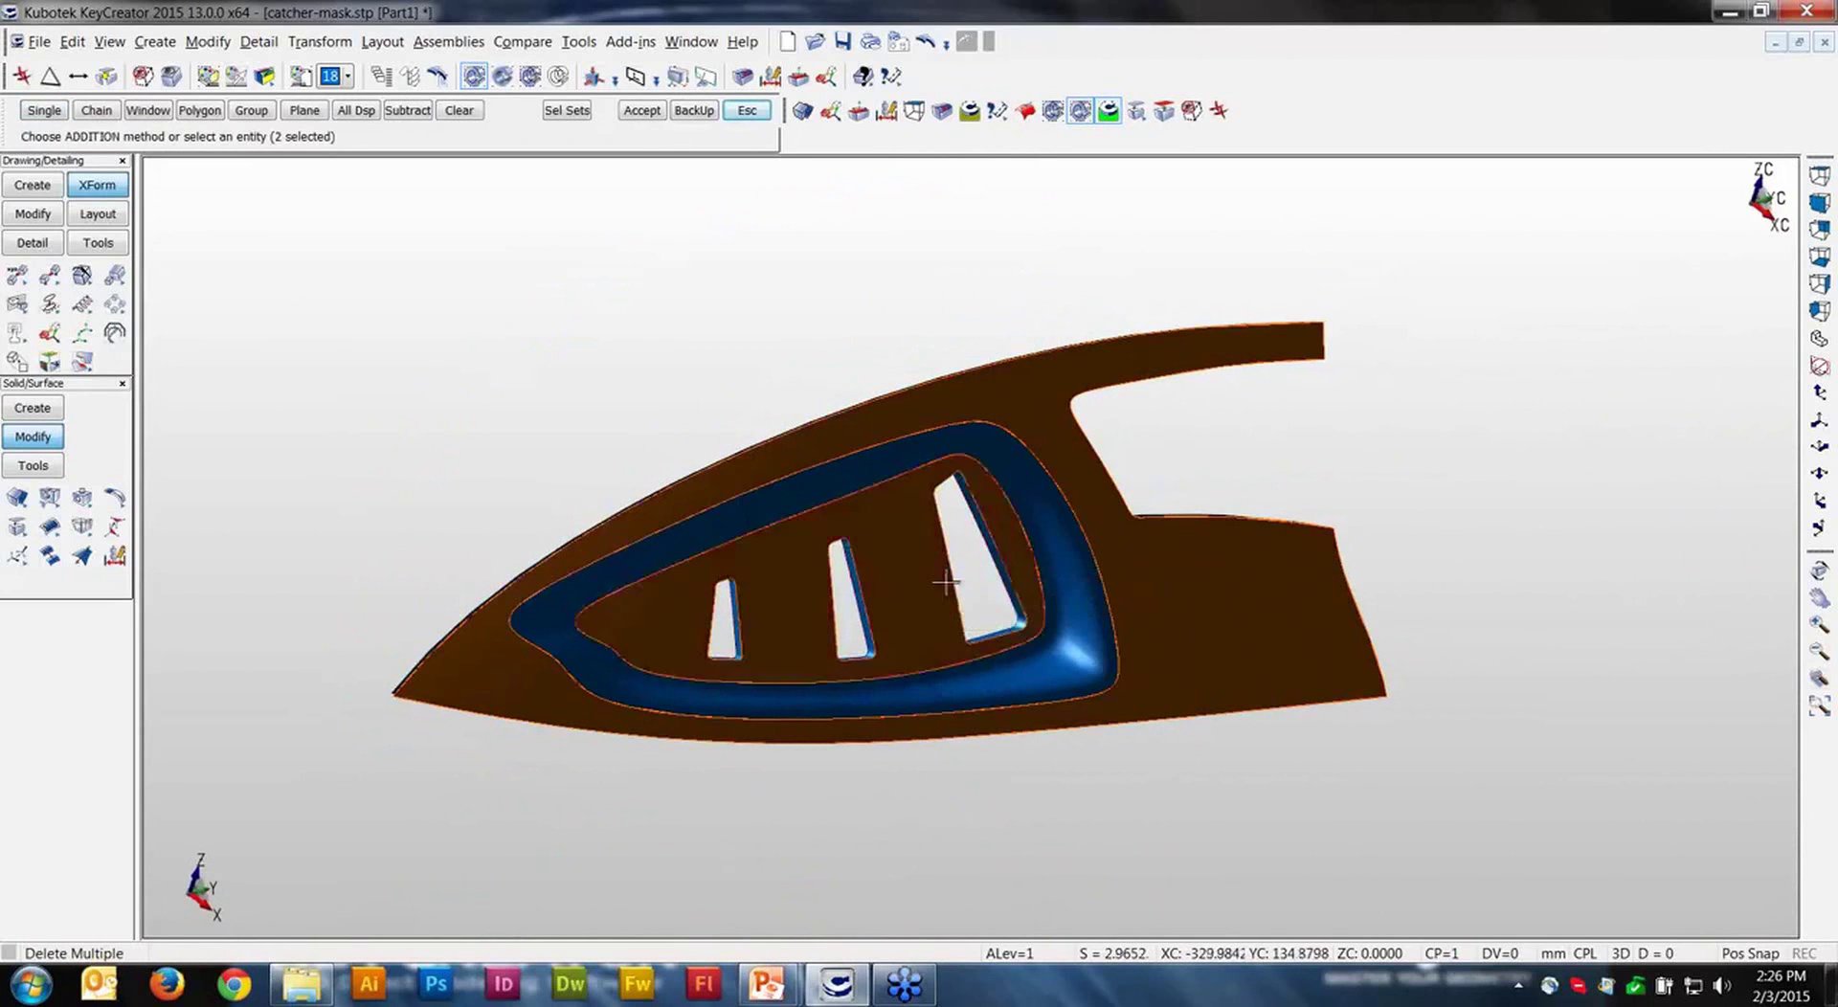
key("Return")
left_click(749, 115)
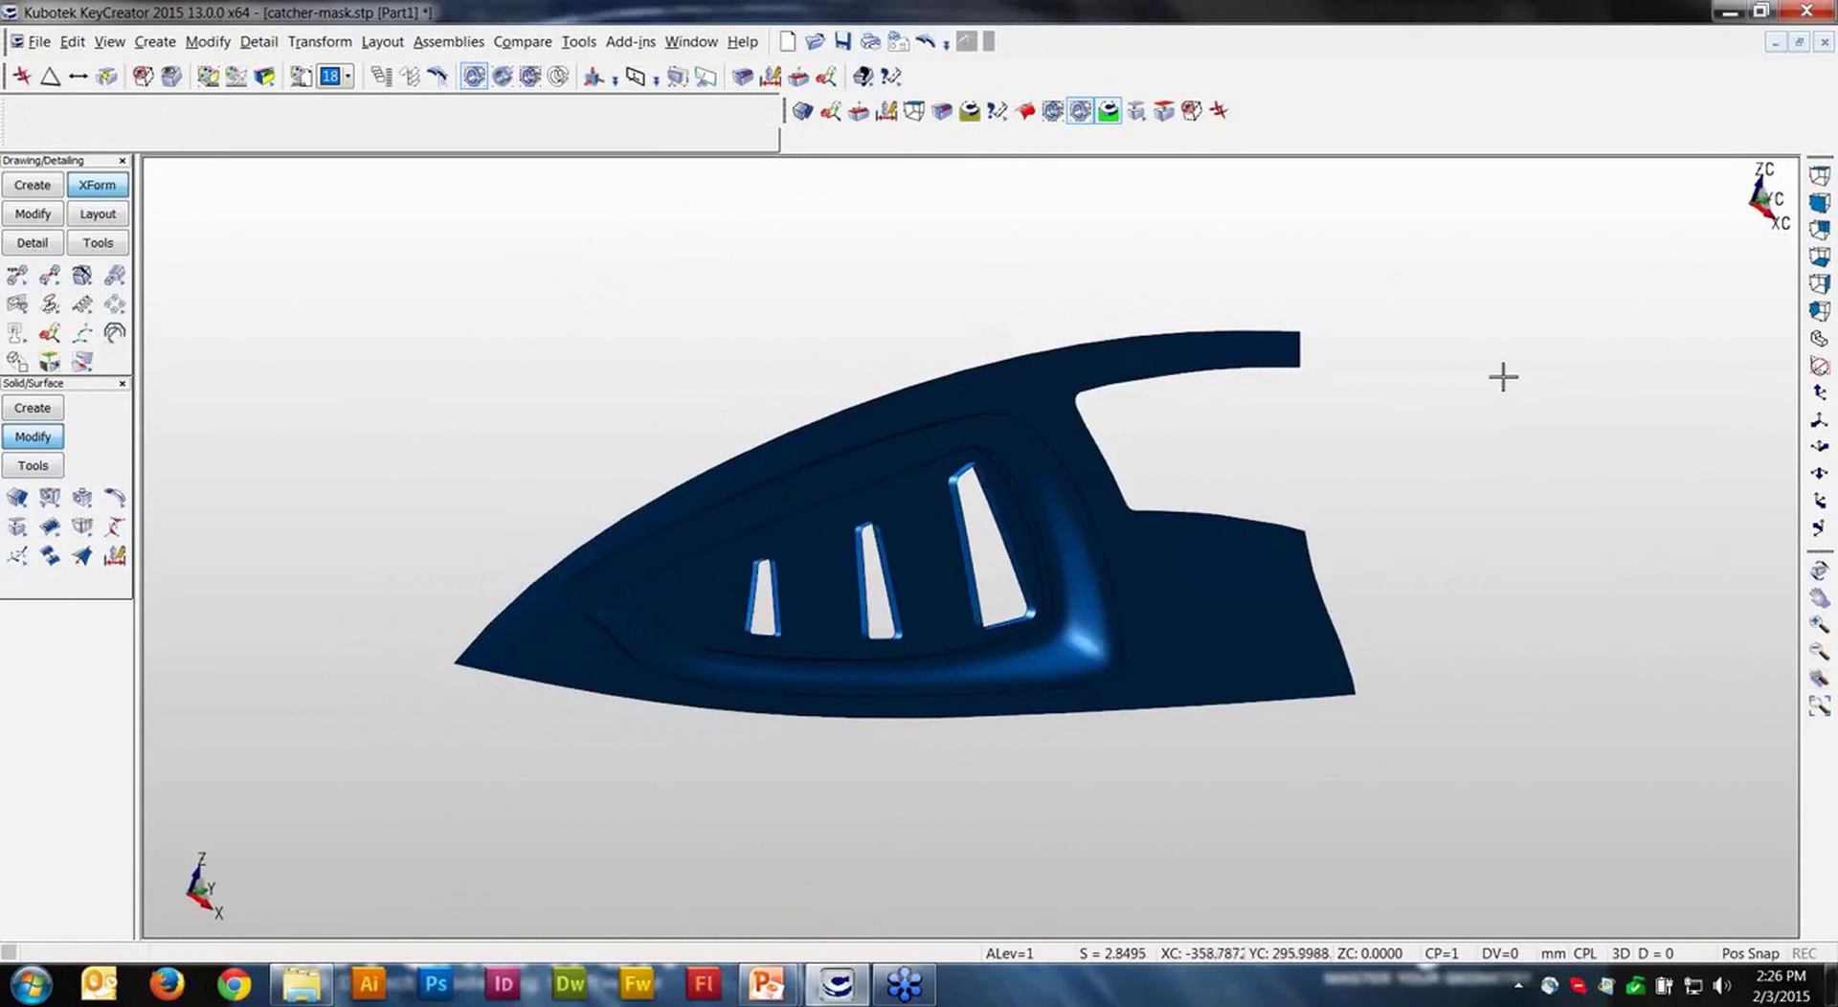
key("Delete")
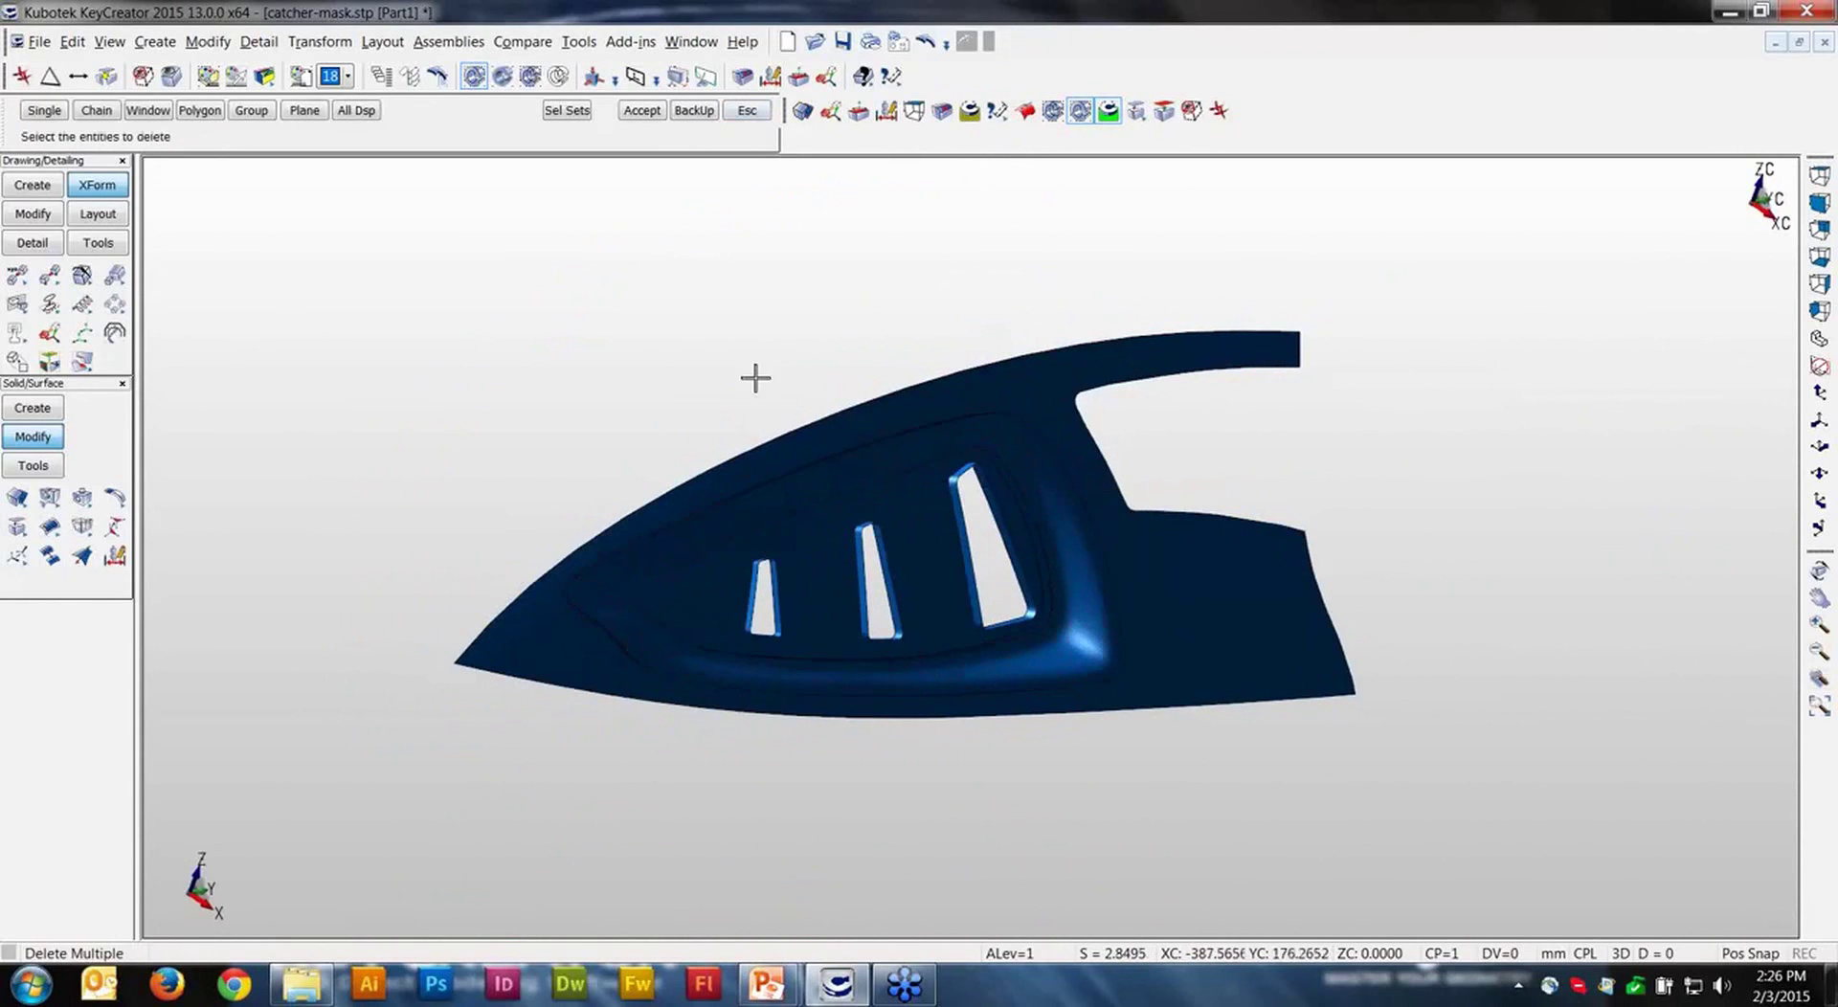
key("Escape")
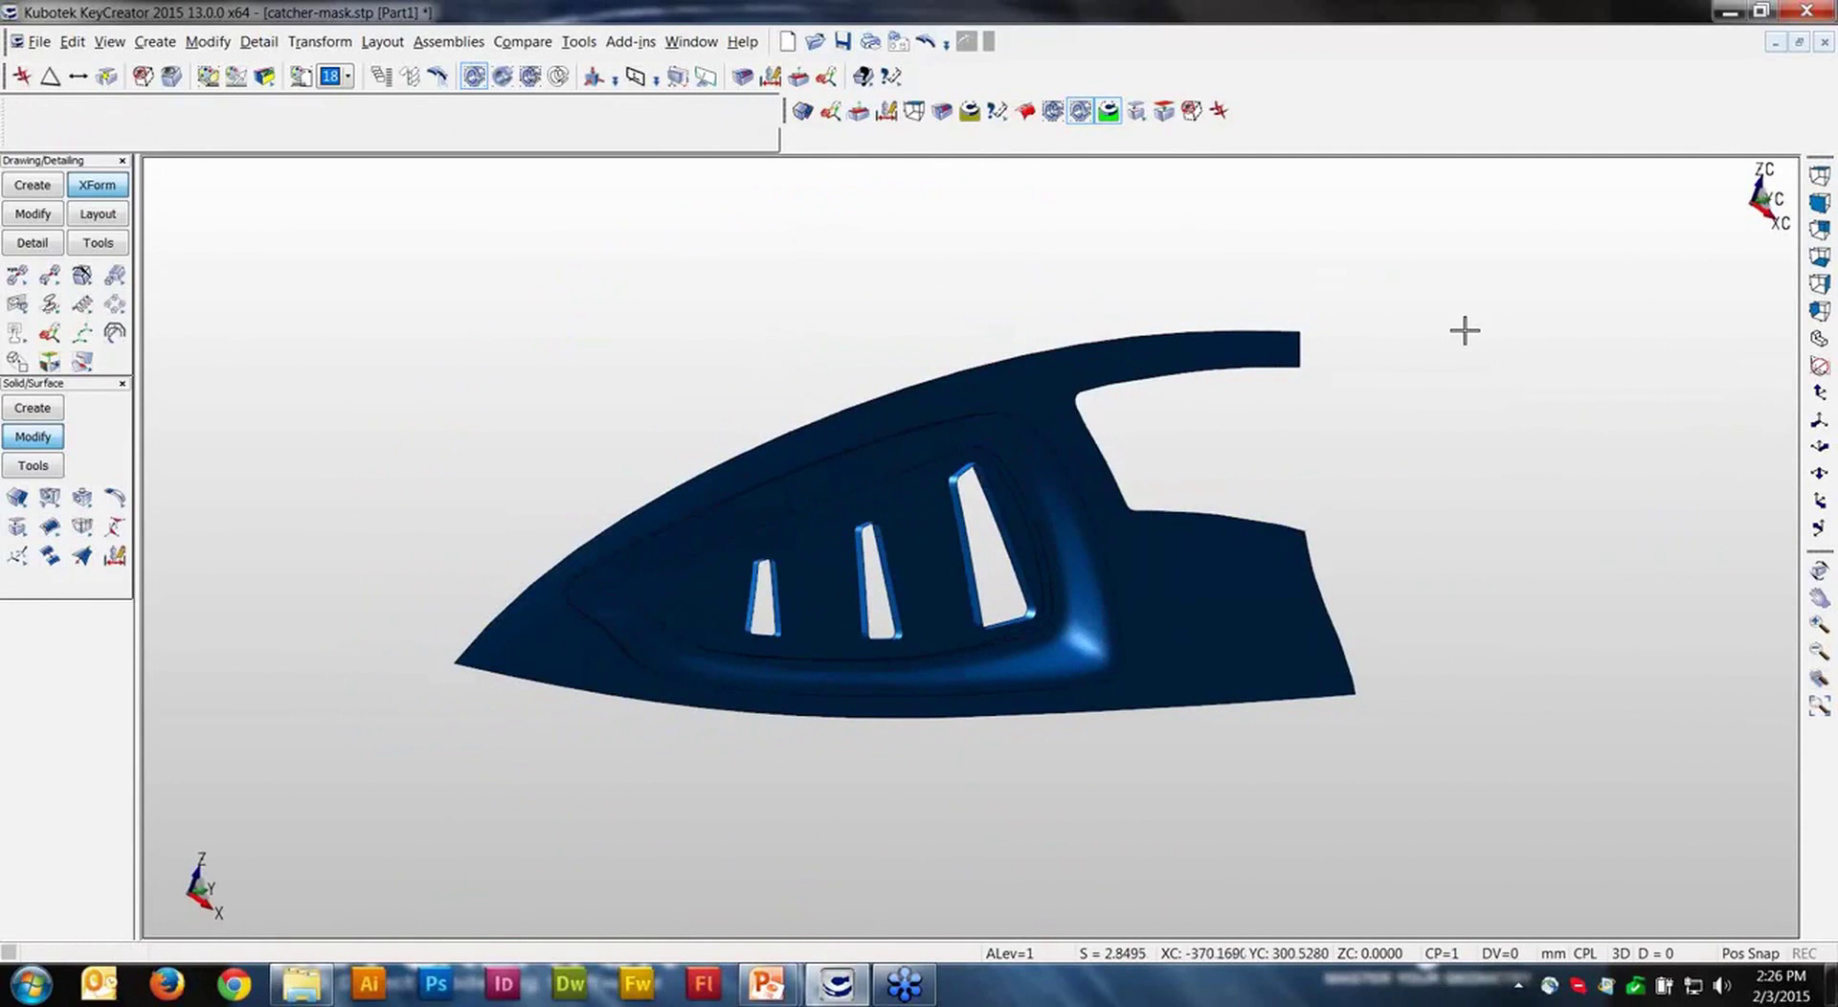
Step: Delete the blend sheets between the recess's remaining skin and its slotted floor
key("Delete")
left_click(1058, 507)
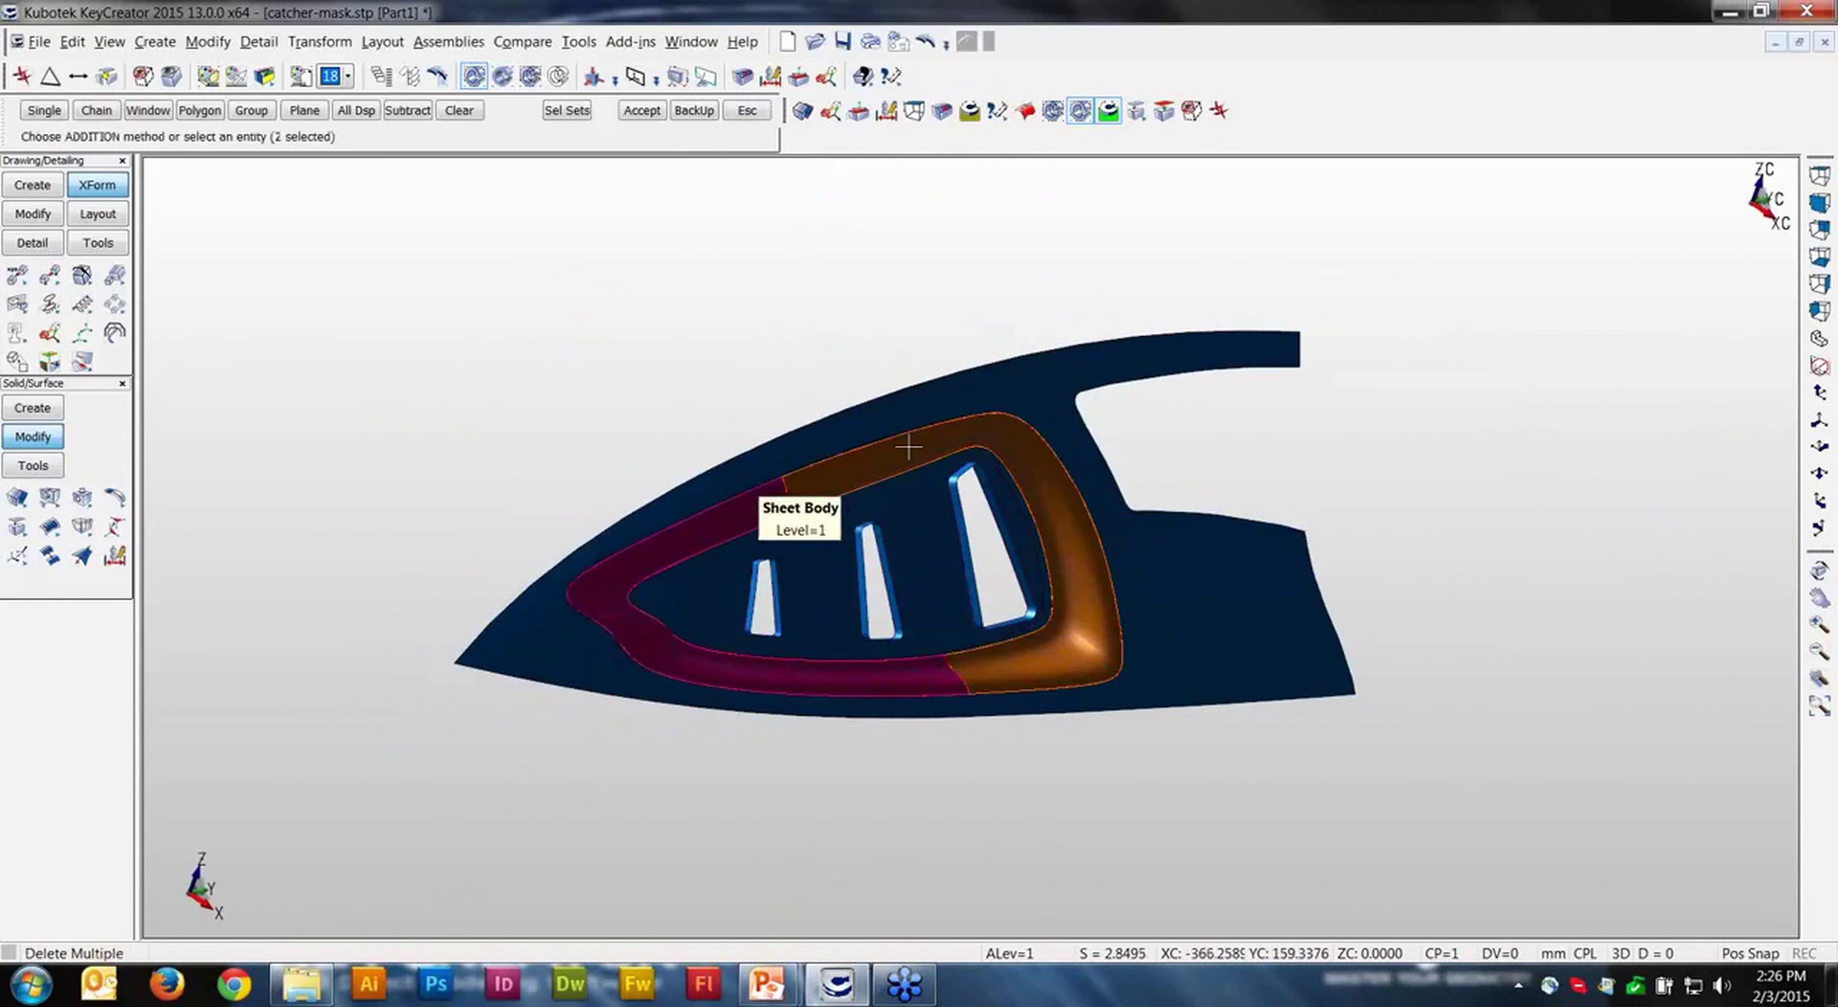
middle_click_drag(1178, 488, 1403, 513)
left_click(1166, 474)
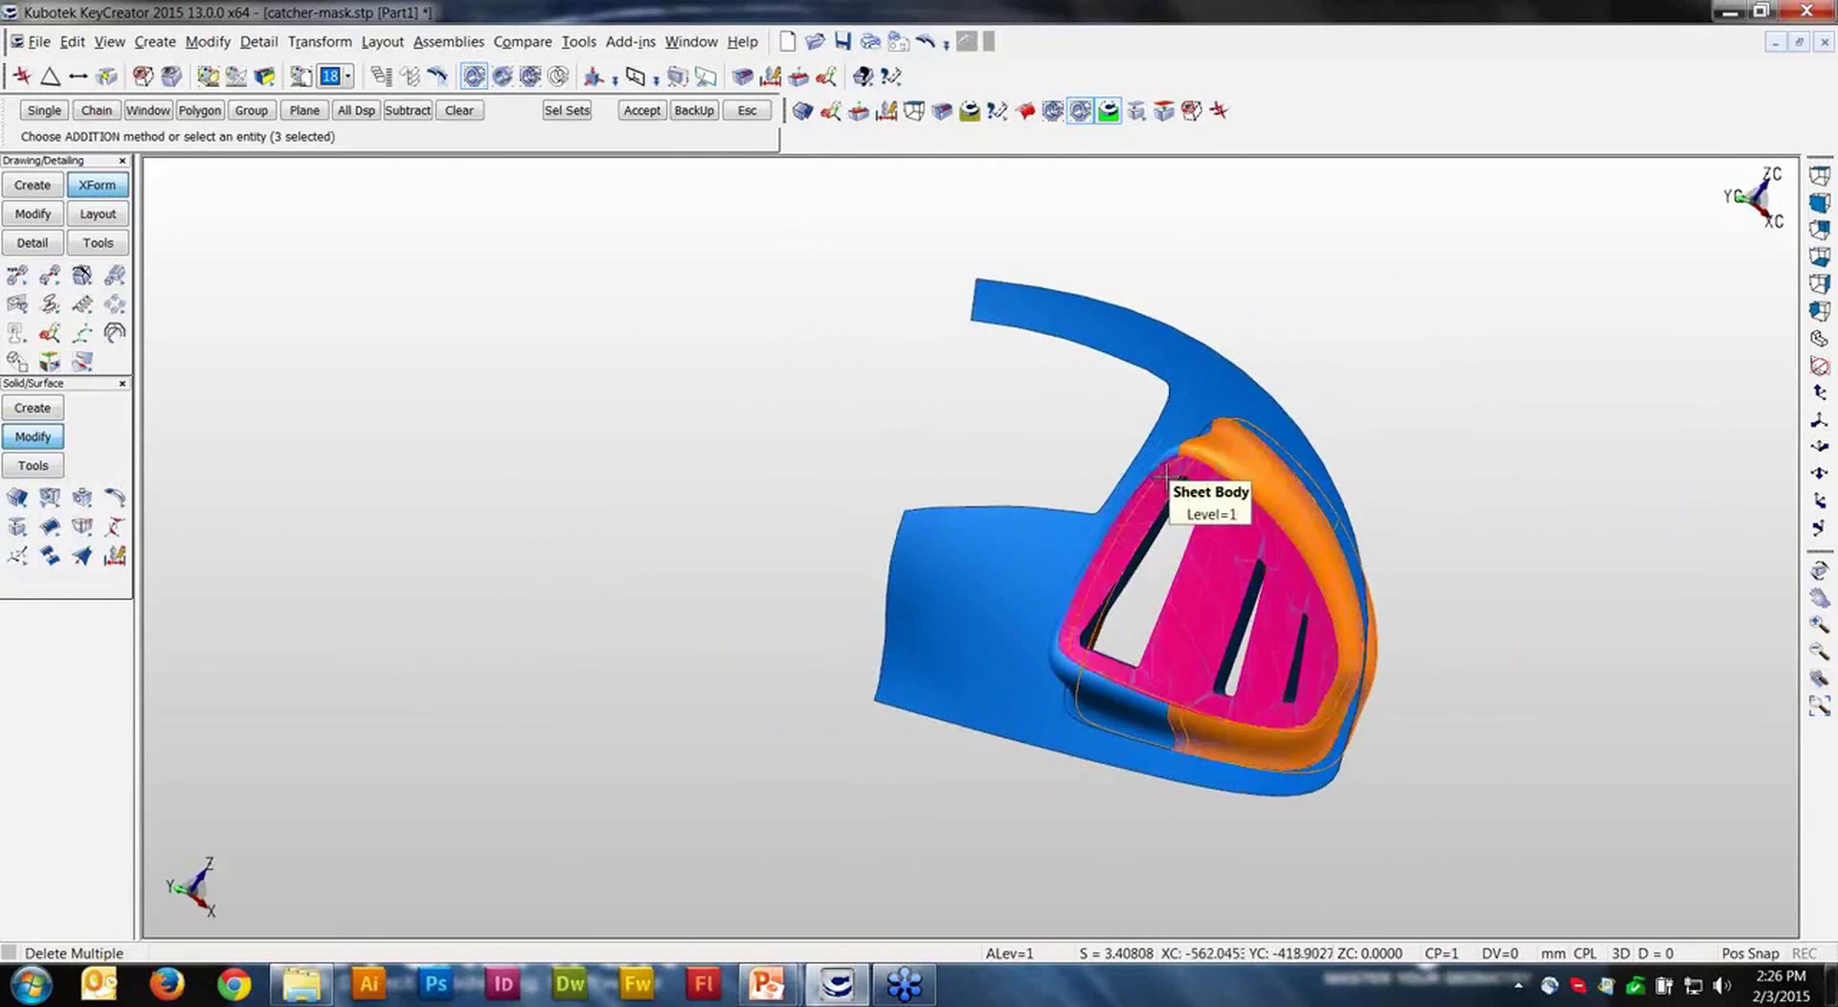
left_click(1157, 460)
middle_click(1379, 337)
mouse_move(1379, 335)
middle_mouse_down()
mouse_move(1432, 365)
mouse_move(1364, 354)
middle_mouse_up()
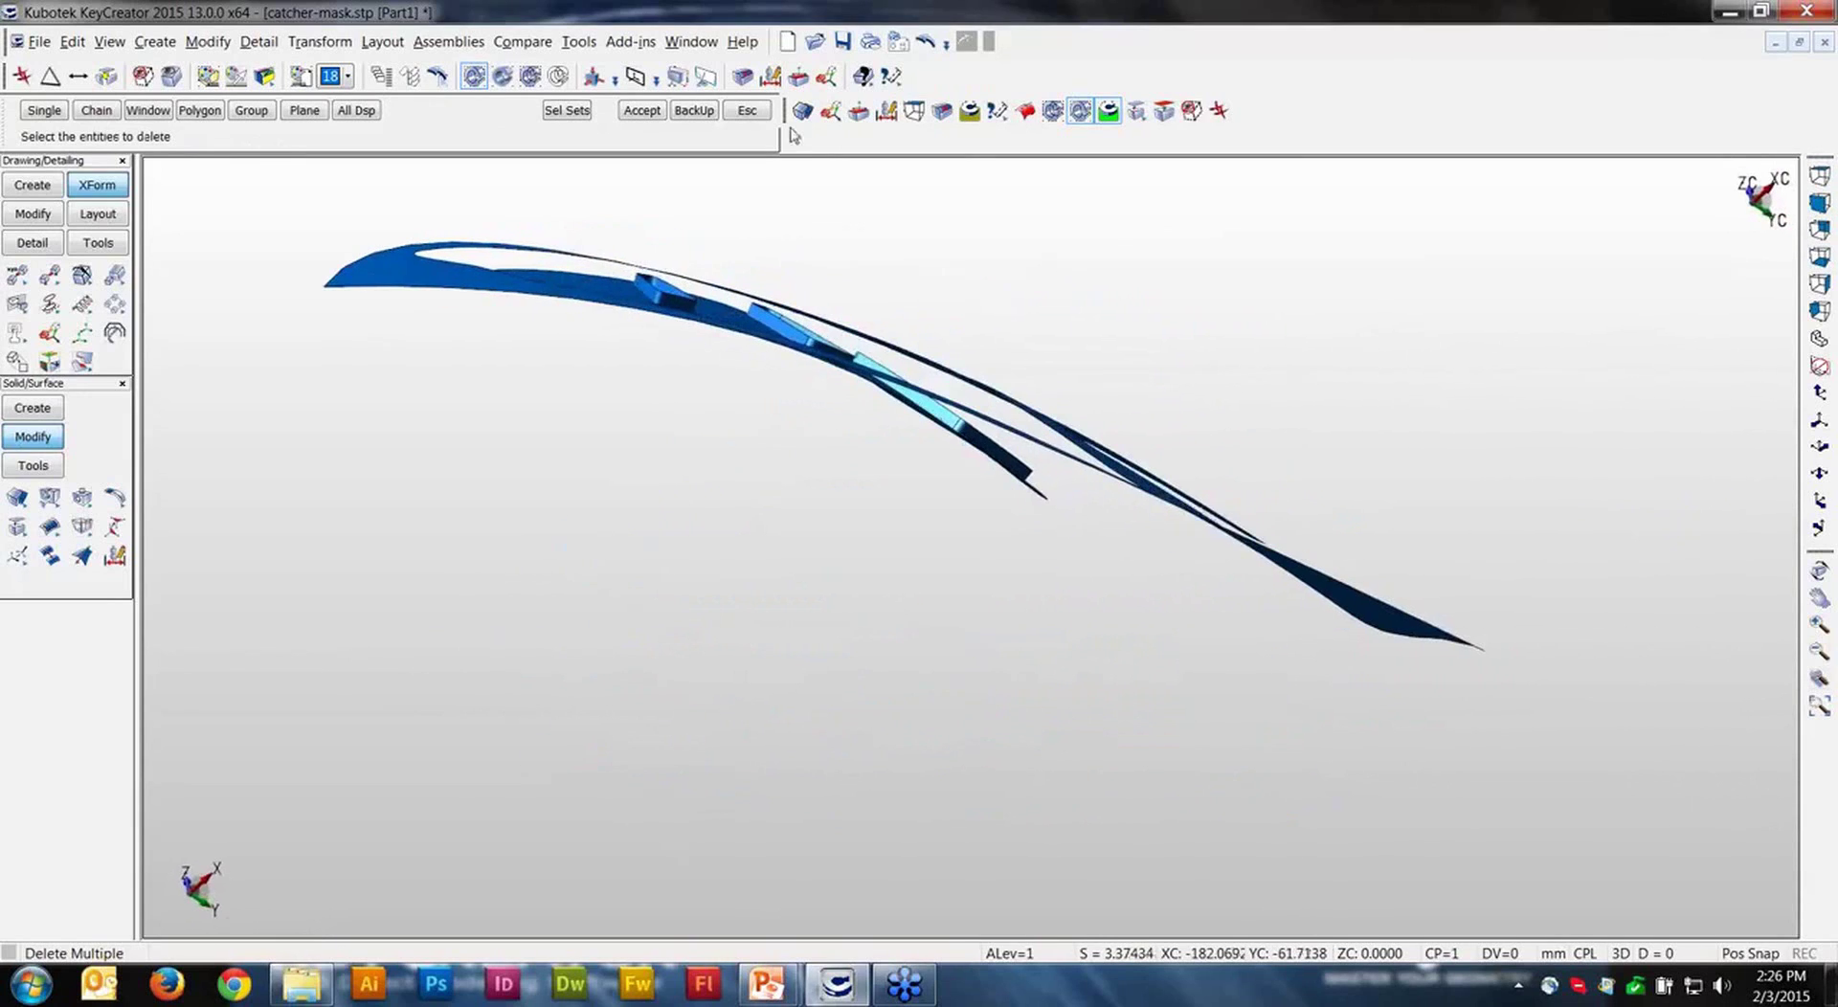
left_click(750, 110)
Step: Undo the deletions of the vent recess's skin, floor and blend sheets
left_click(926, 43)
left_click(926, 43)
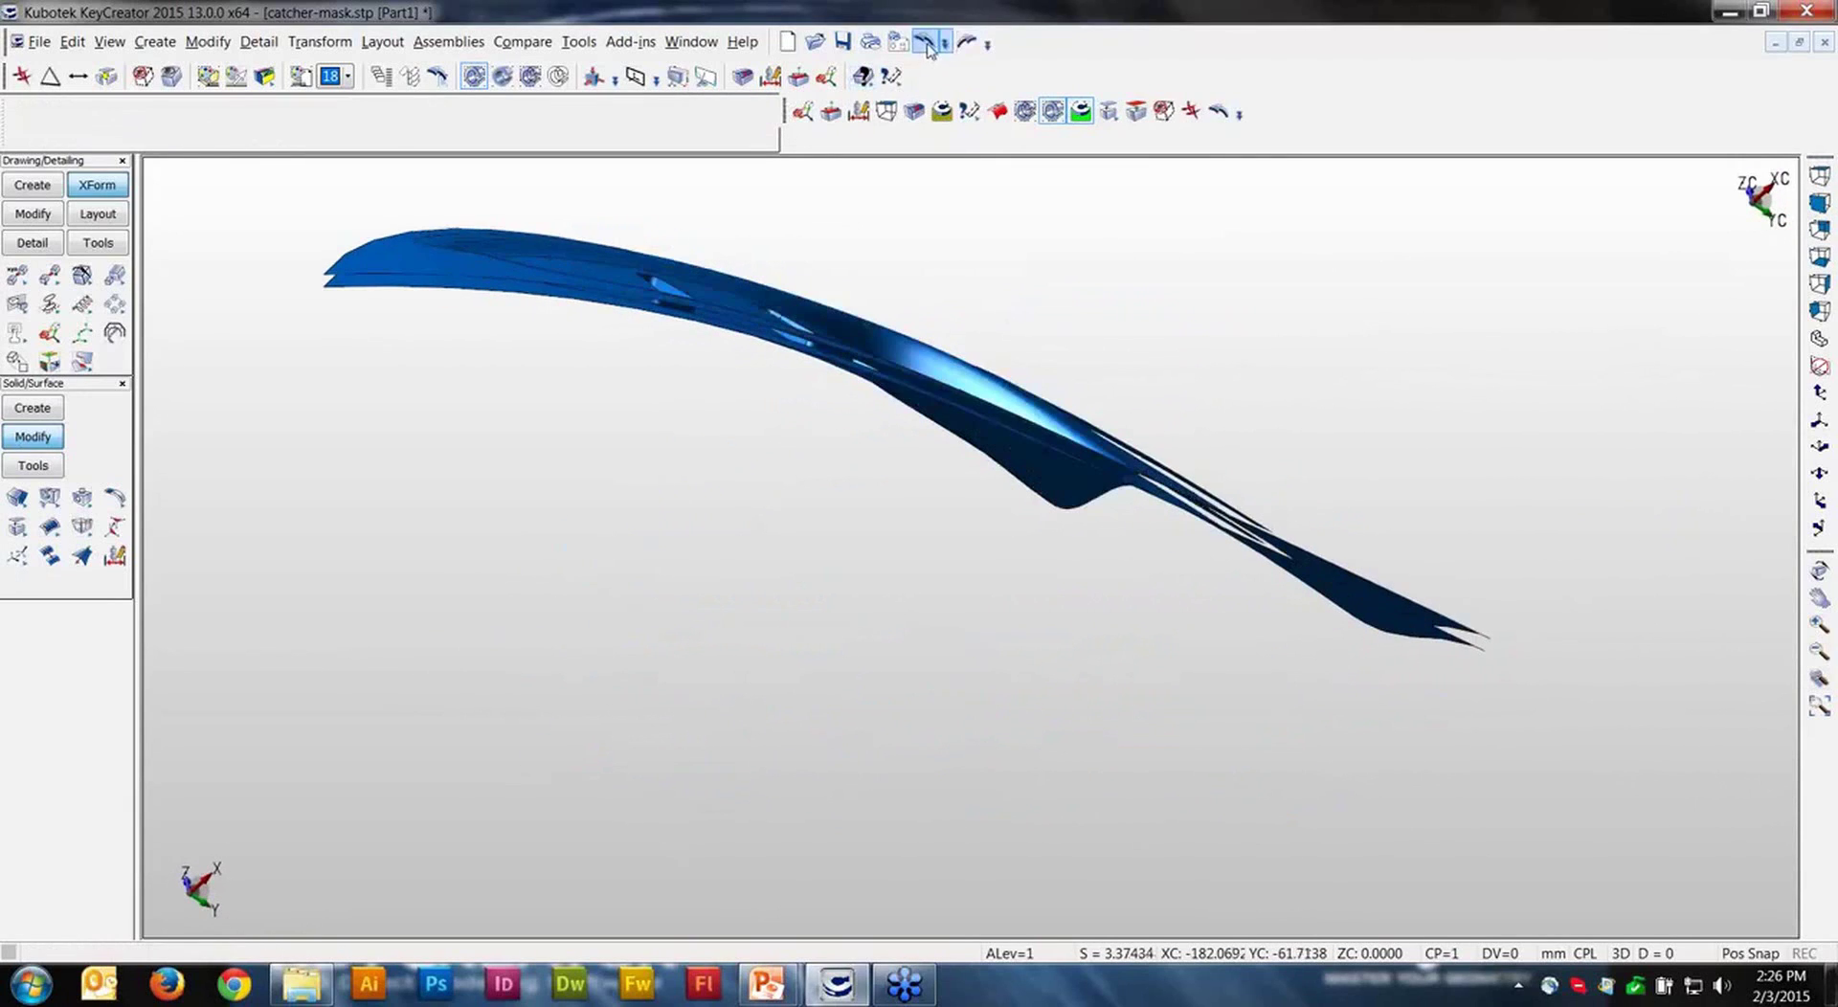
left_click(926, 43)
middle_click_drag(1176, 228, 1518, 445)
Step: Delete the four blend sheets surrounding the slotted floor, two on the outer side and two on the inner side
key("Delete")
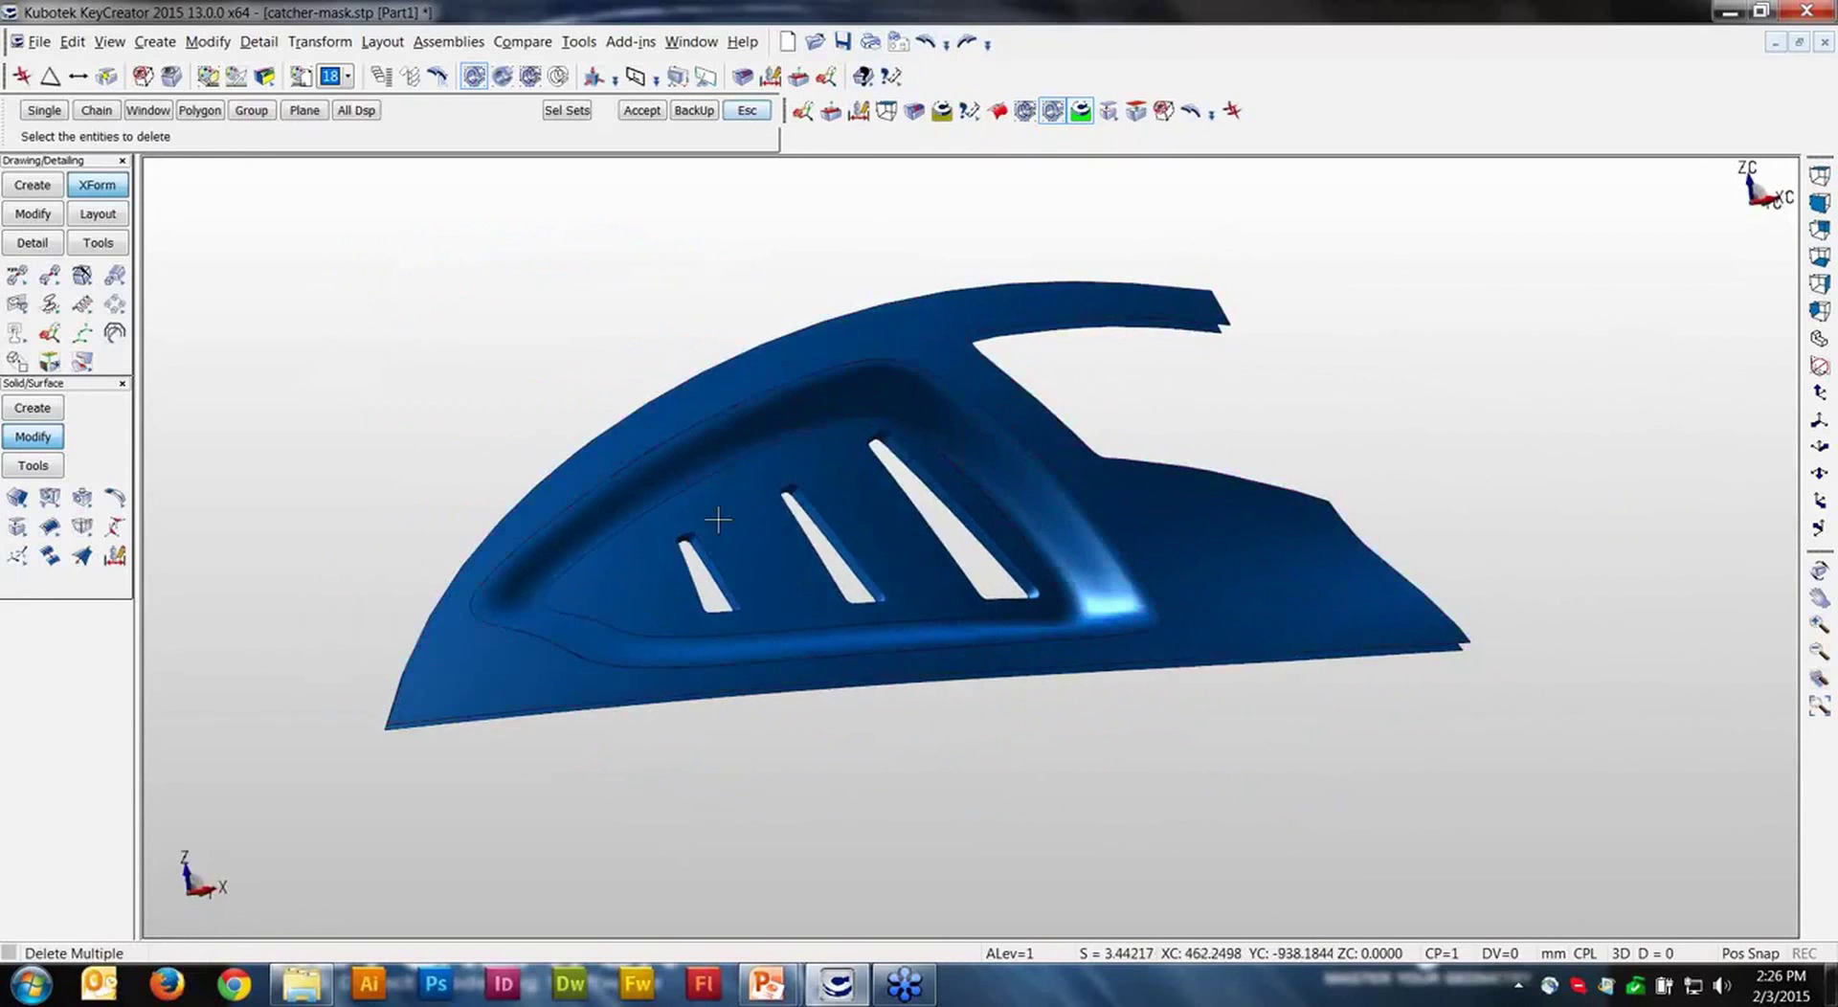
key("Escape")
key("Delete")
left_click(1010, 455)
left_click(657, 475)
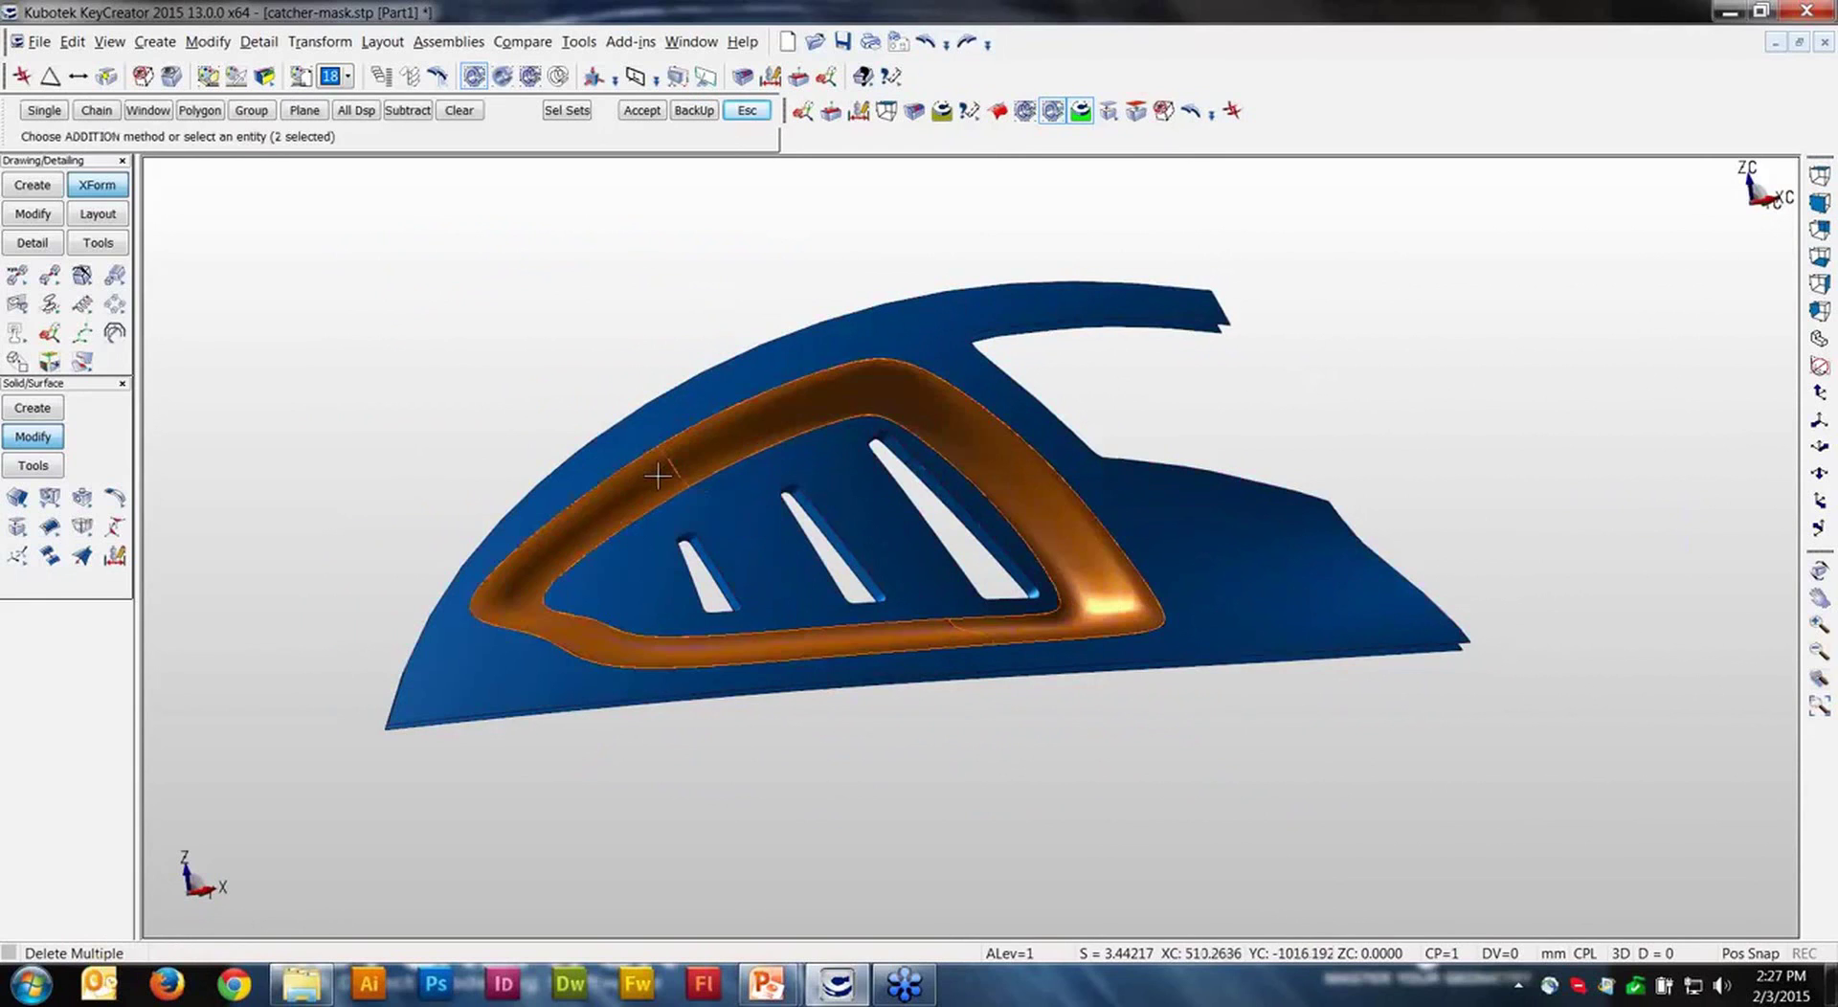
middle_click(657, 475)
left_click(657, 475)
left_click(930, 415)
middle_click(931, 416)
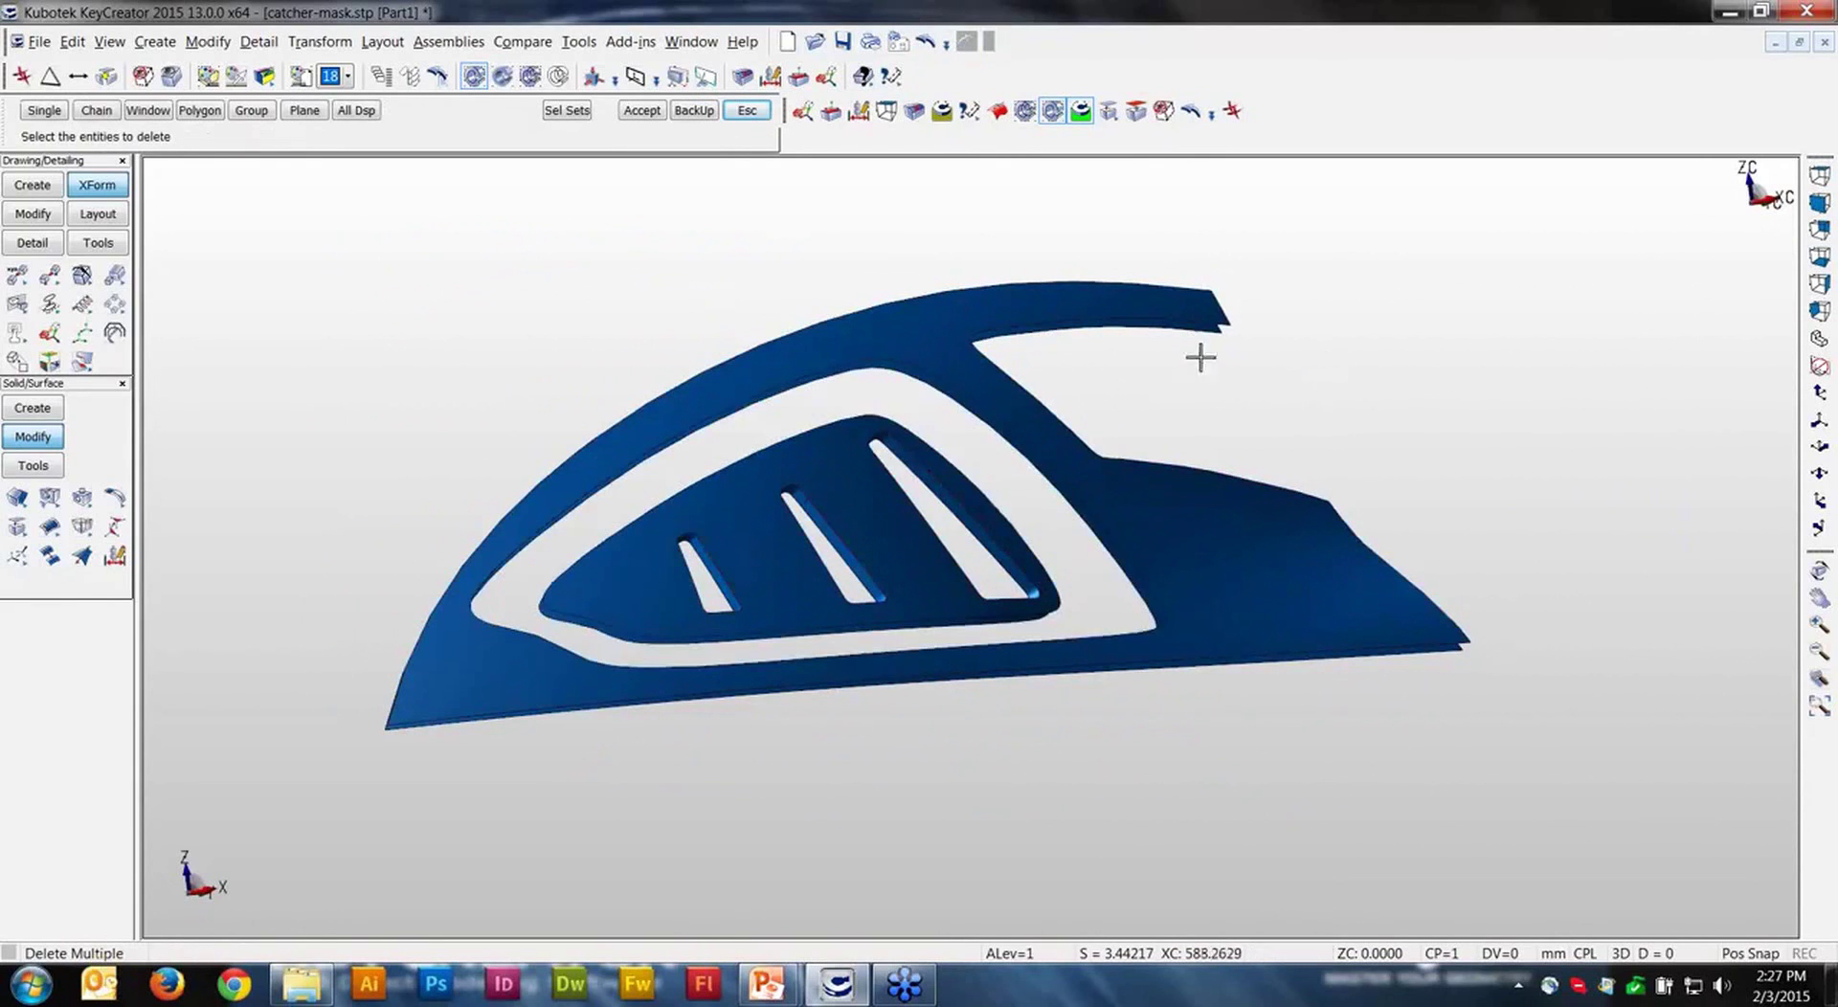
left_click(766, 112)
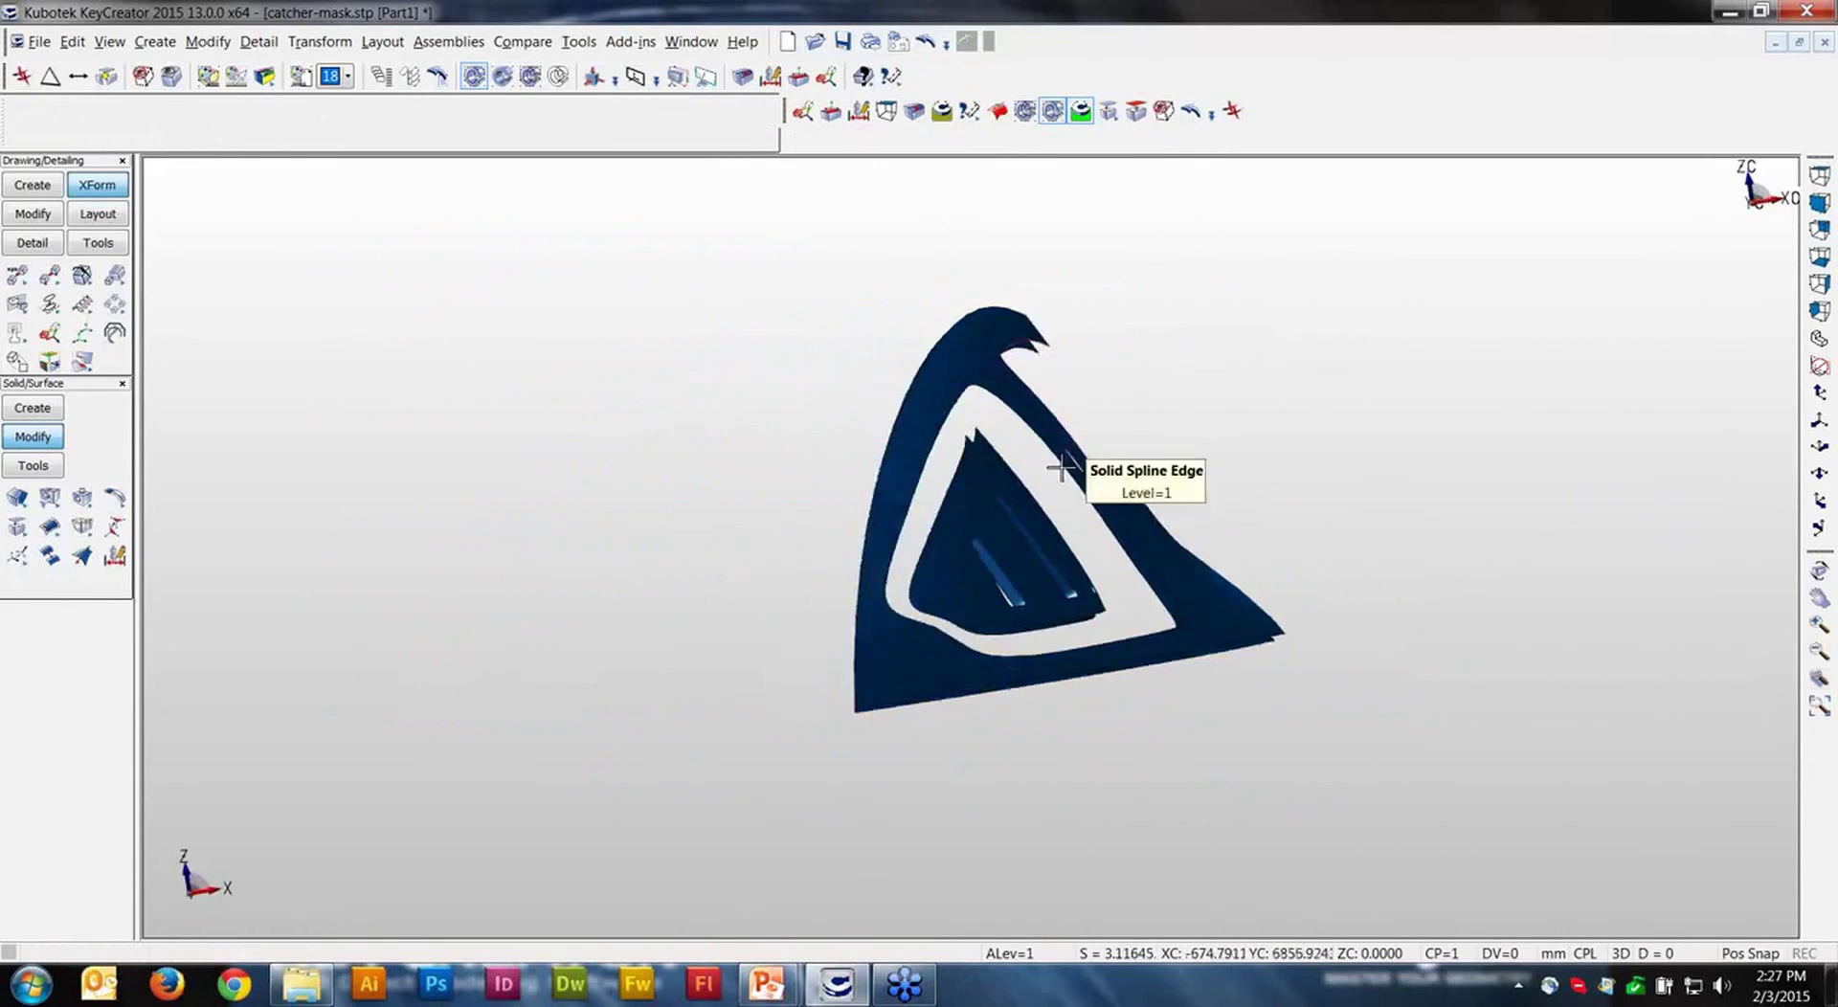
Step: Create two ruled surfaces joining the skin's opening edges to the slotted floor's edges all around the gap
middle_click_drag(955, 388, 727, 369)
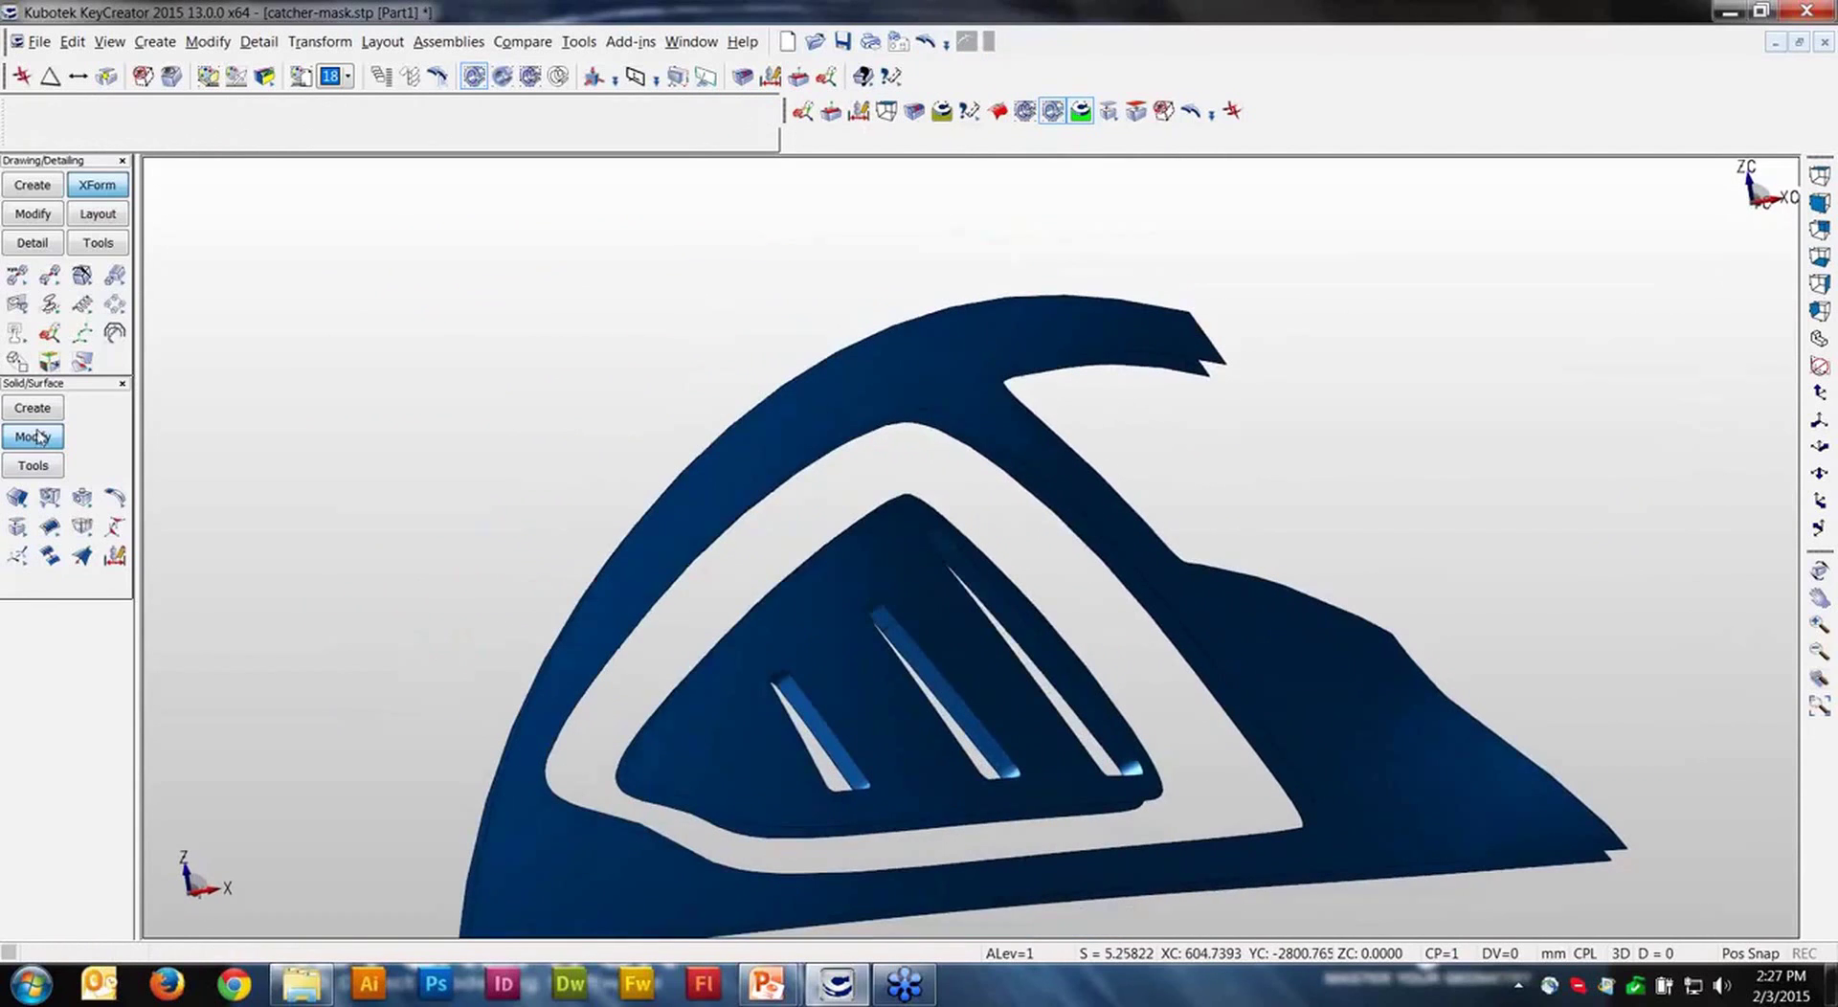
left_click(38, 411)
left_click(84, 527)
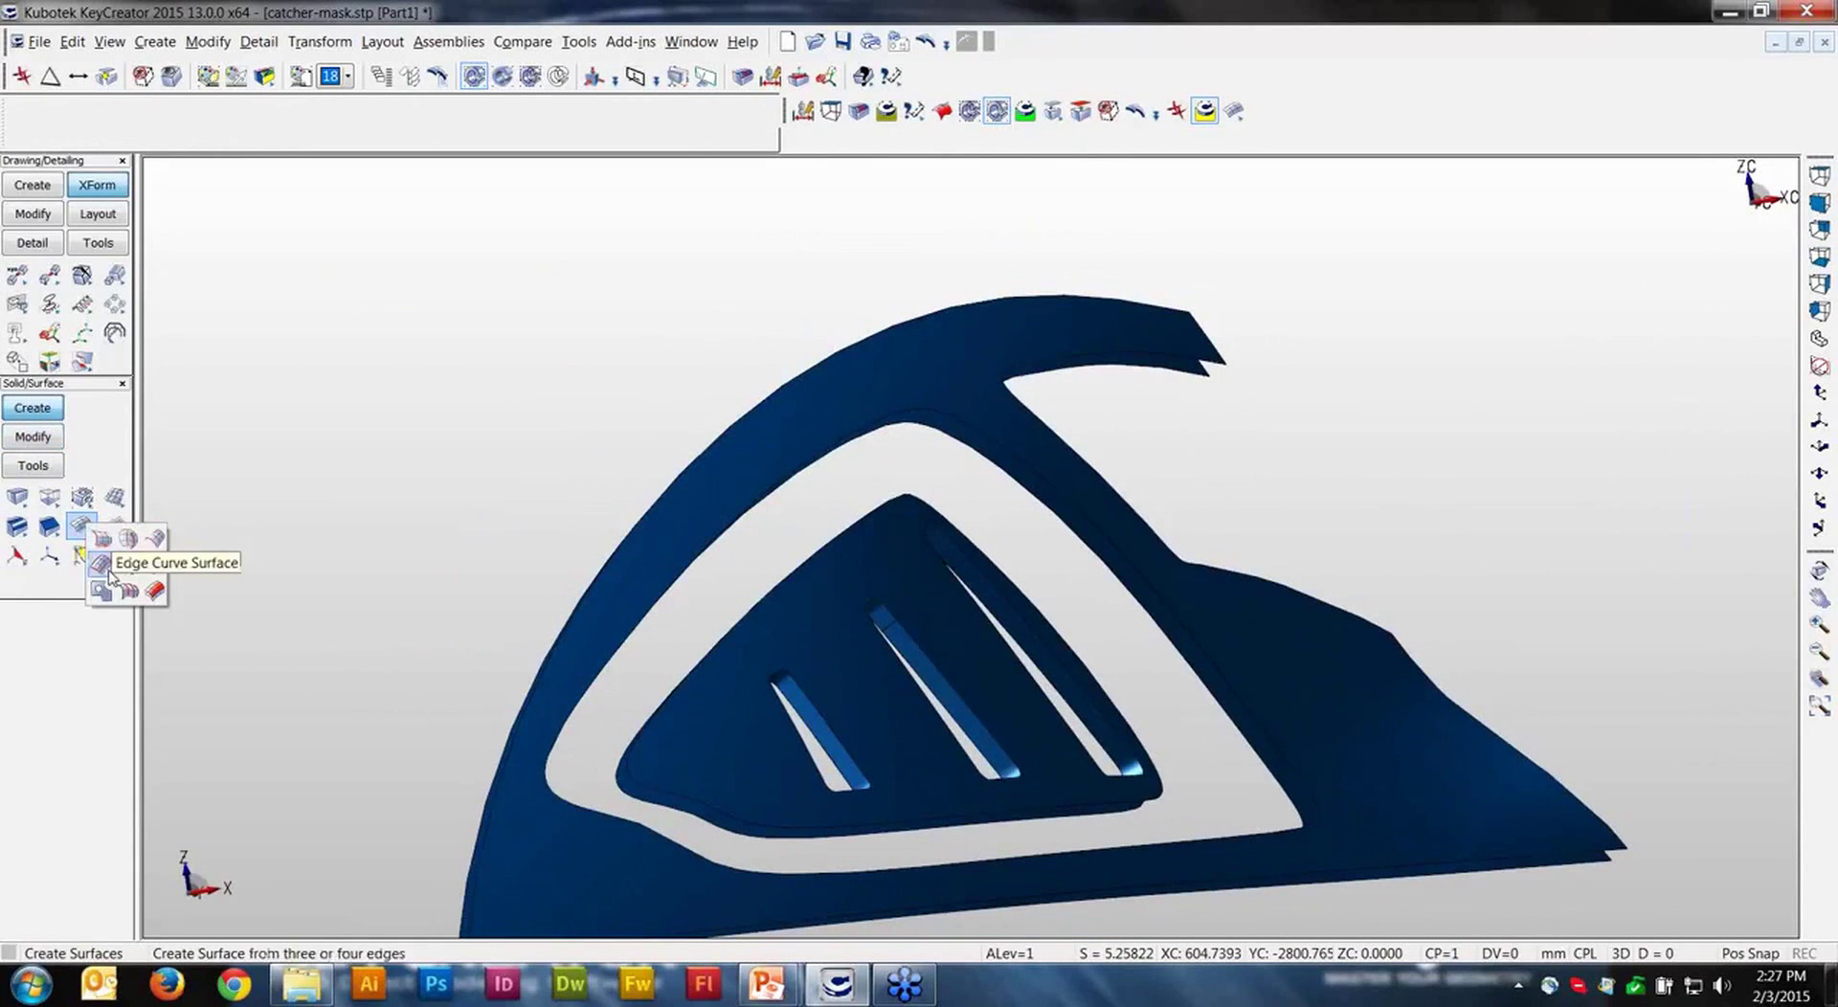
left_click(154, 542)
key("Return")
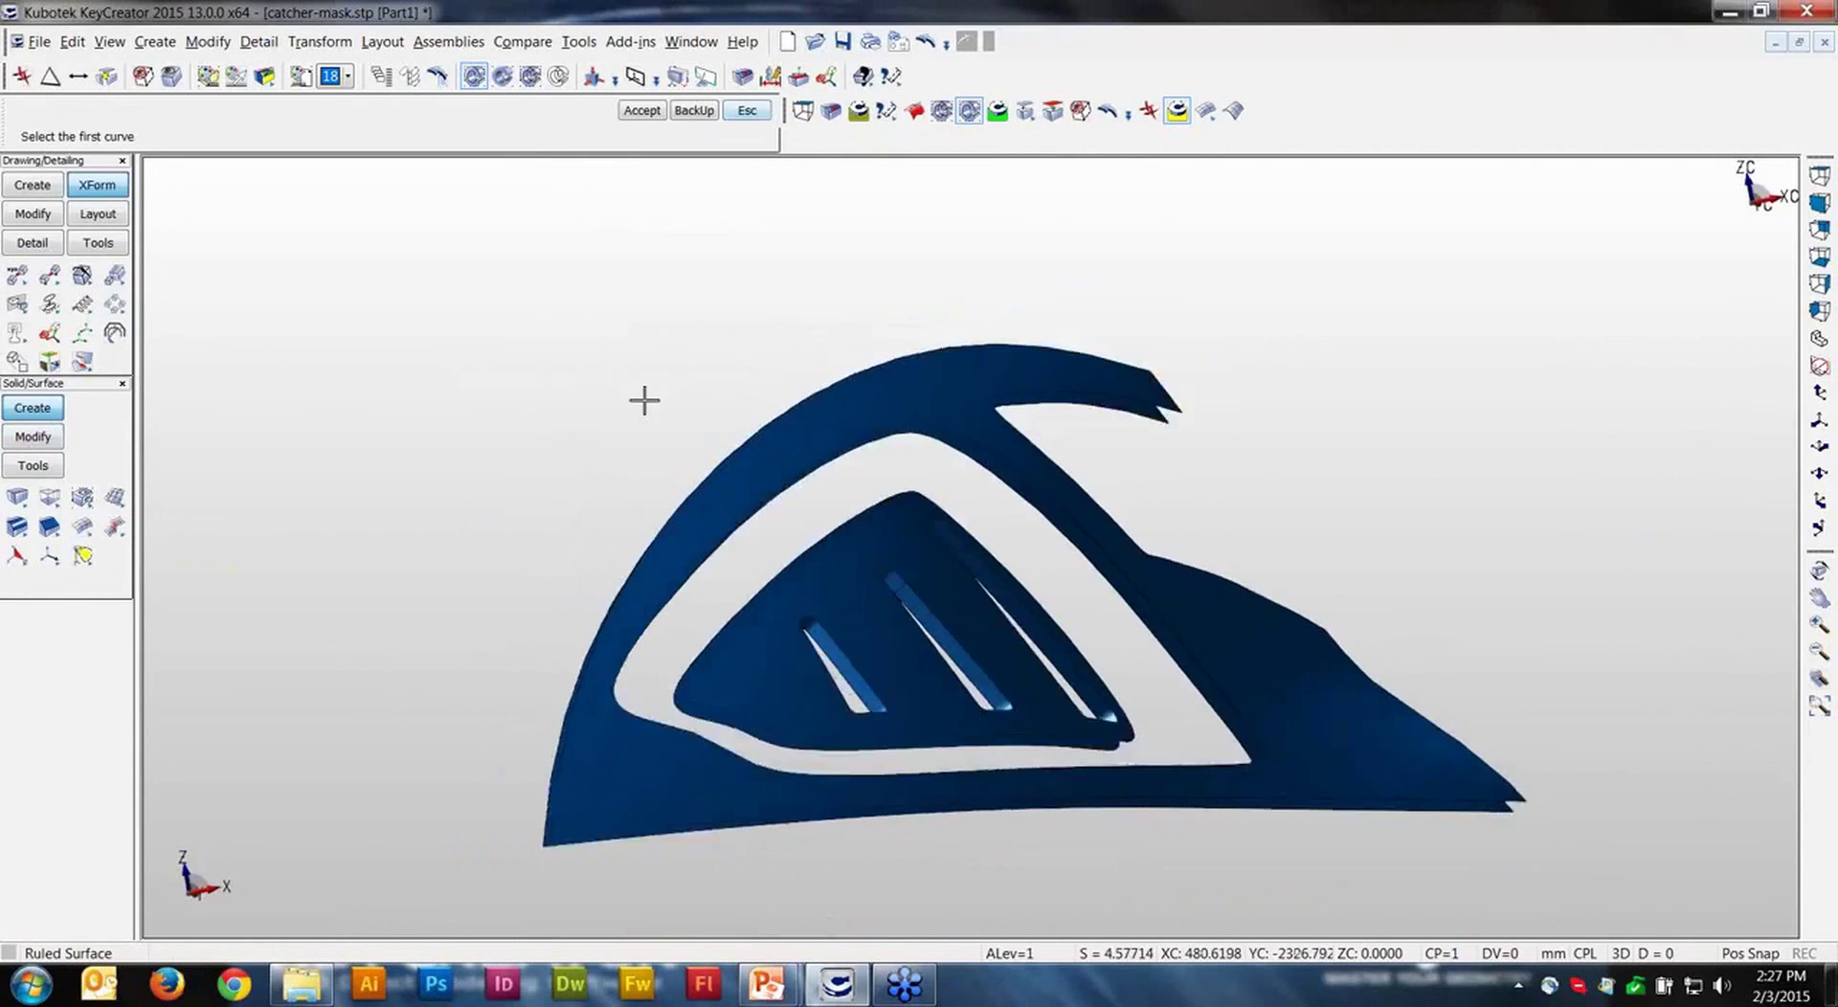
middle_click_drag(644, 400, 702, 432)
left_click(704, 431)
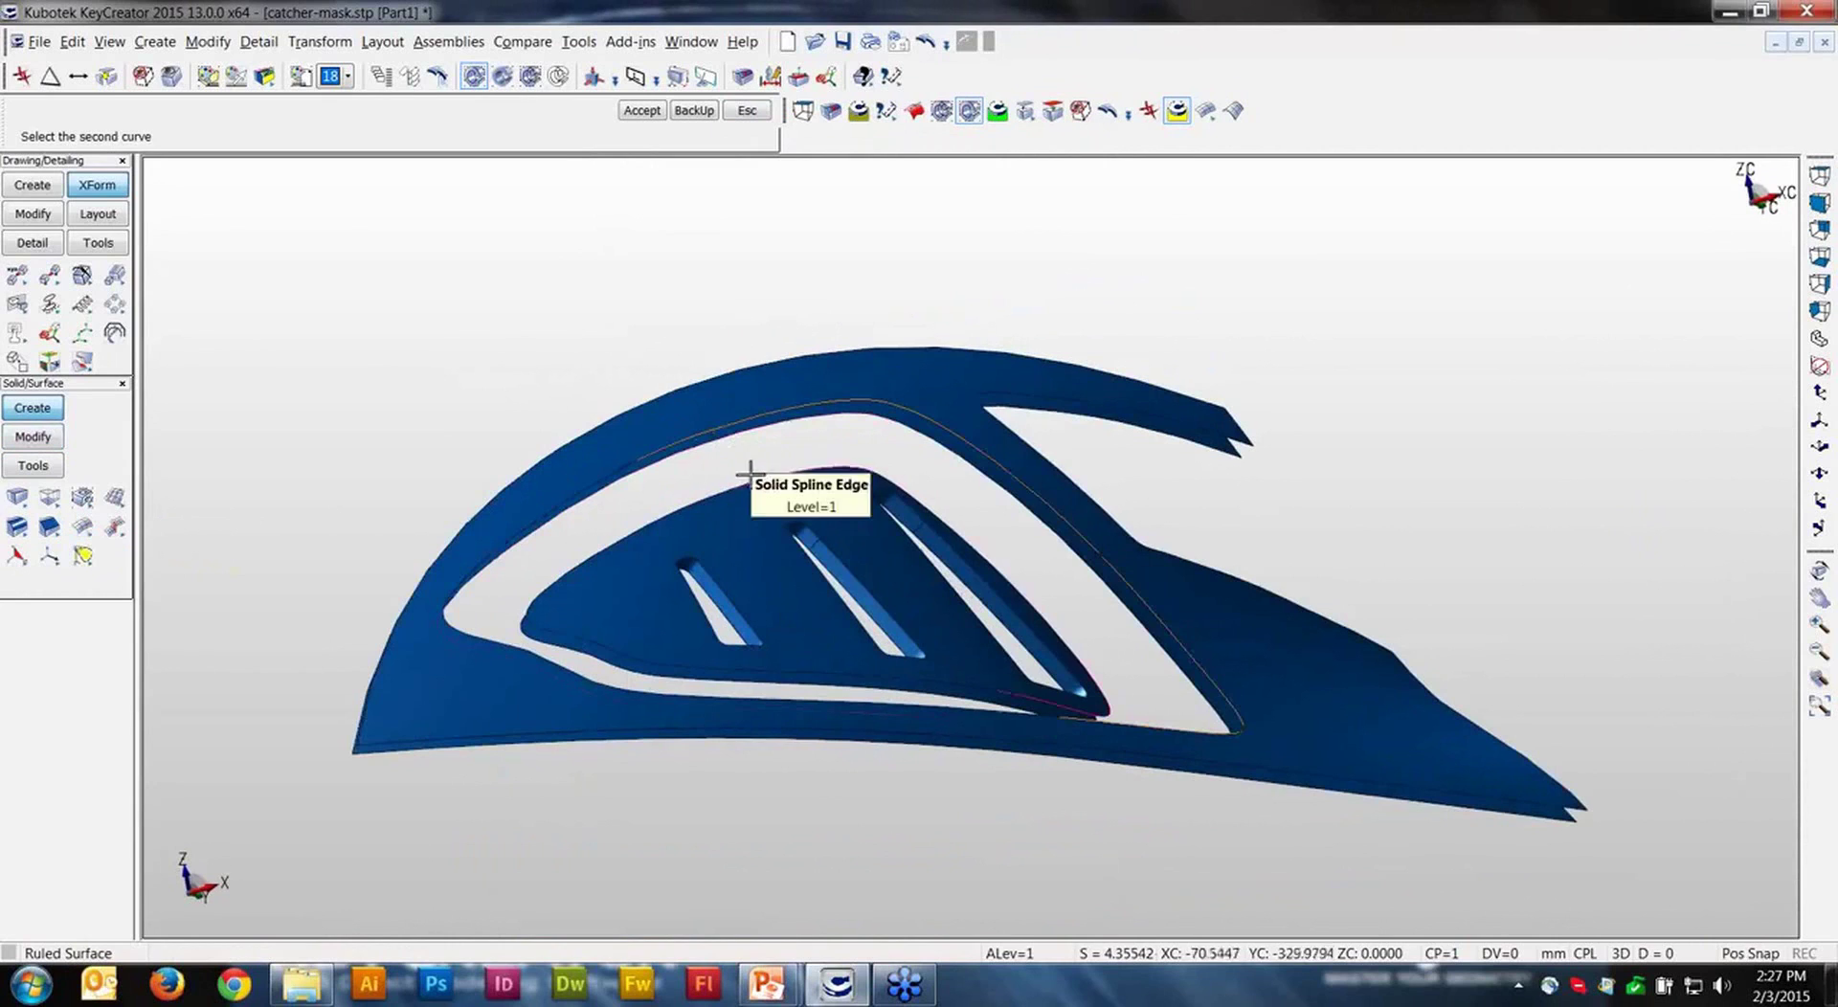
left_click(750, 472)
left_click(630, 467)
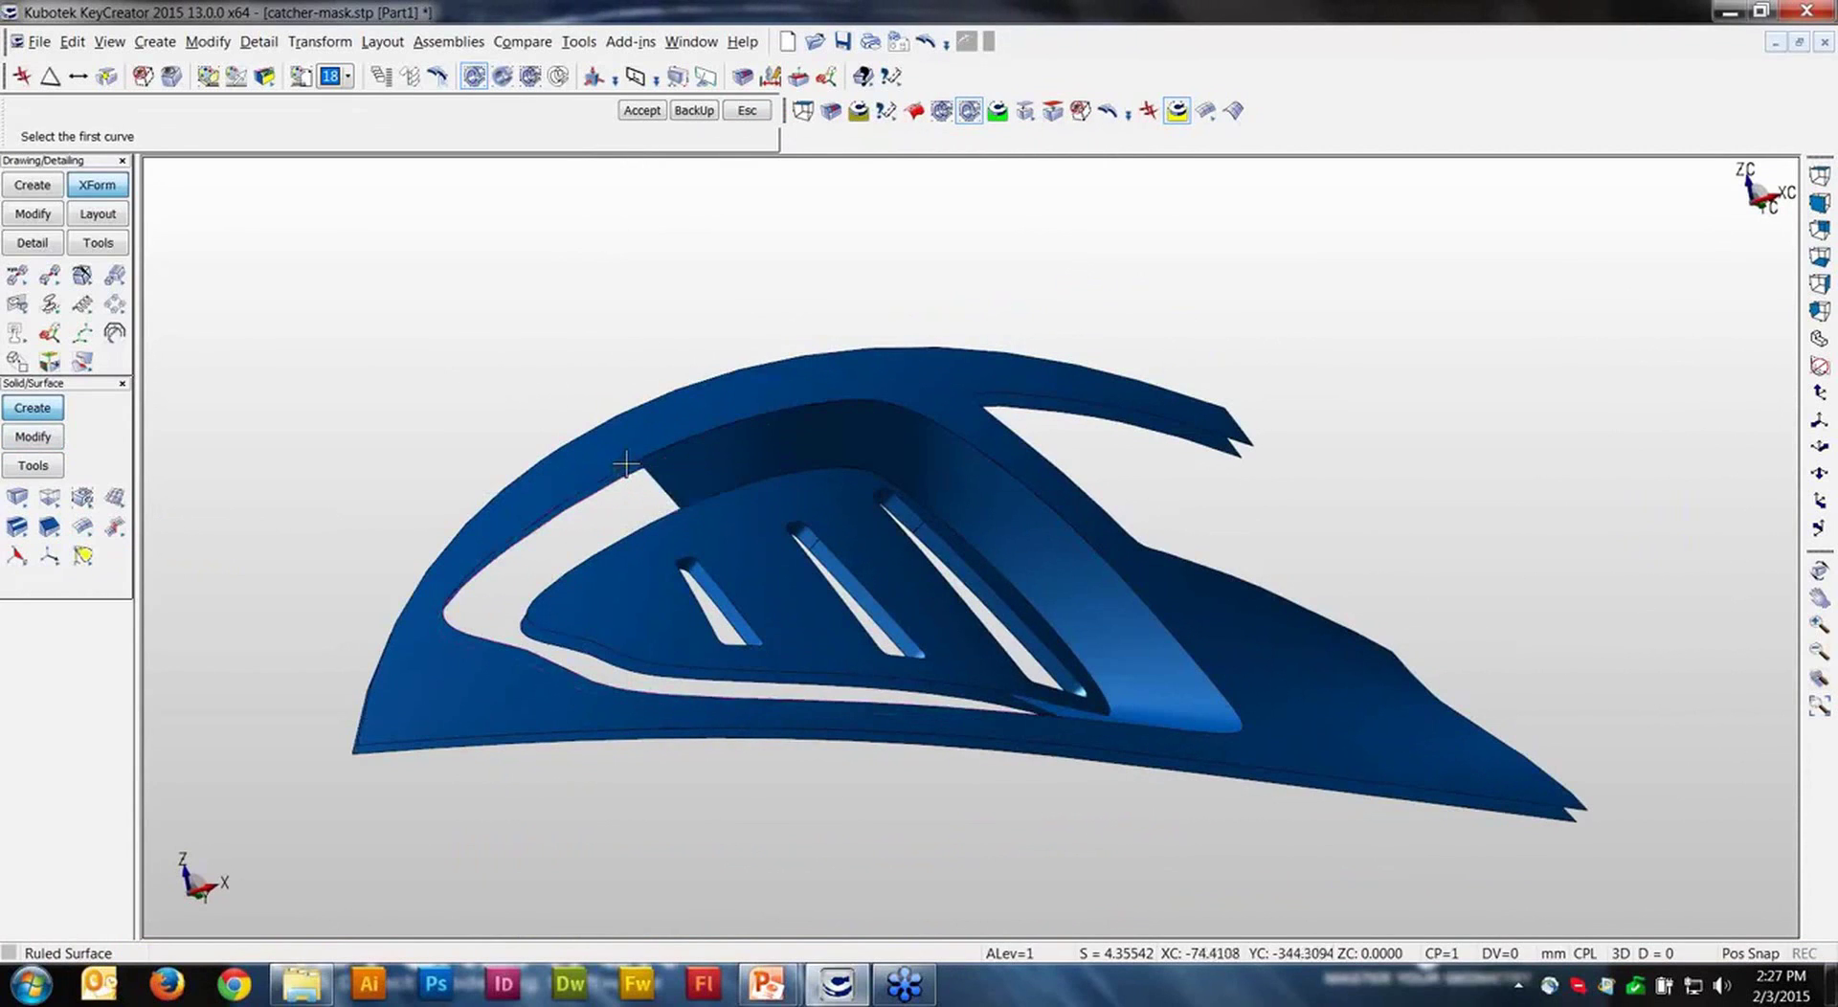
left_click(649, 520)
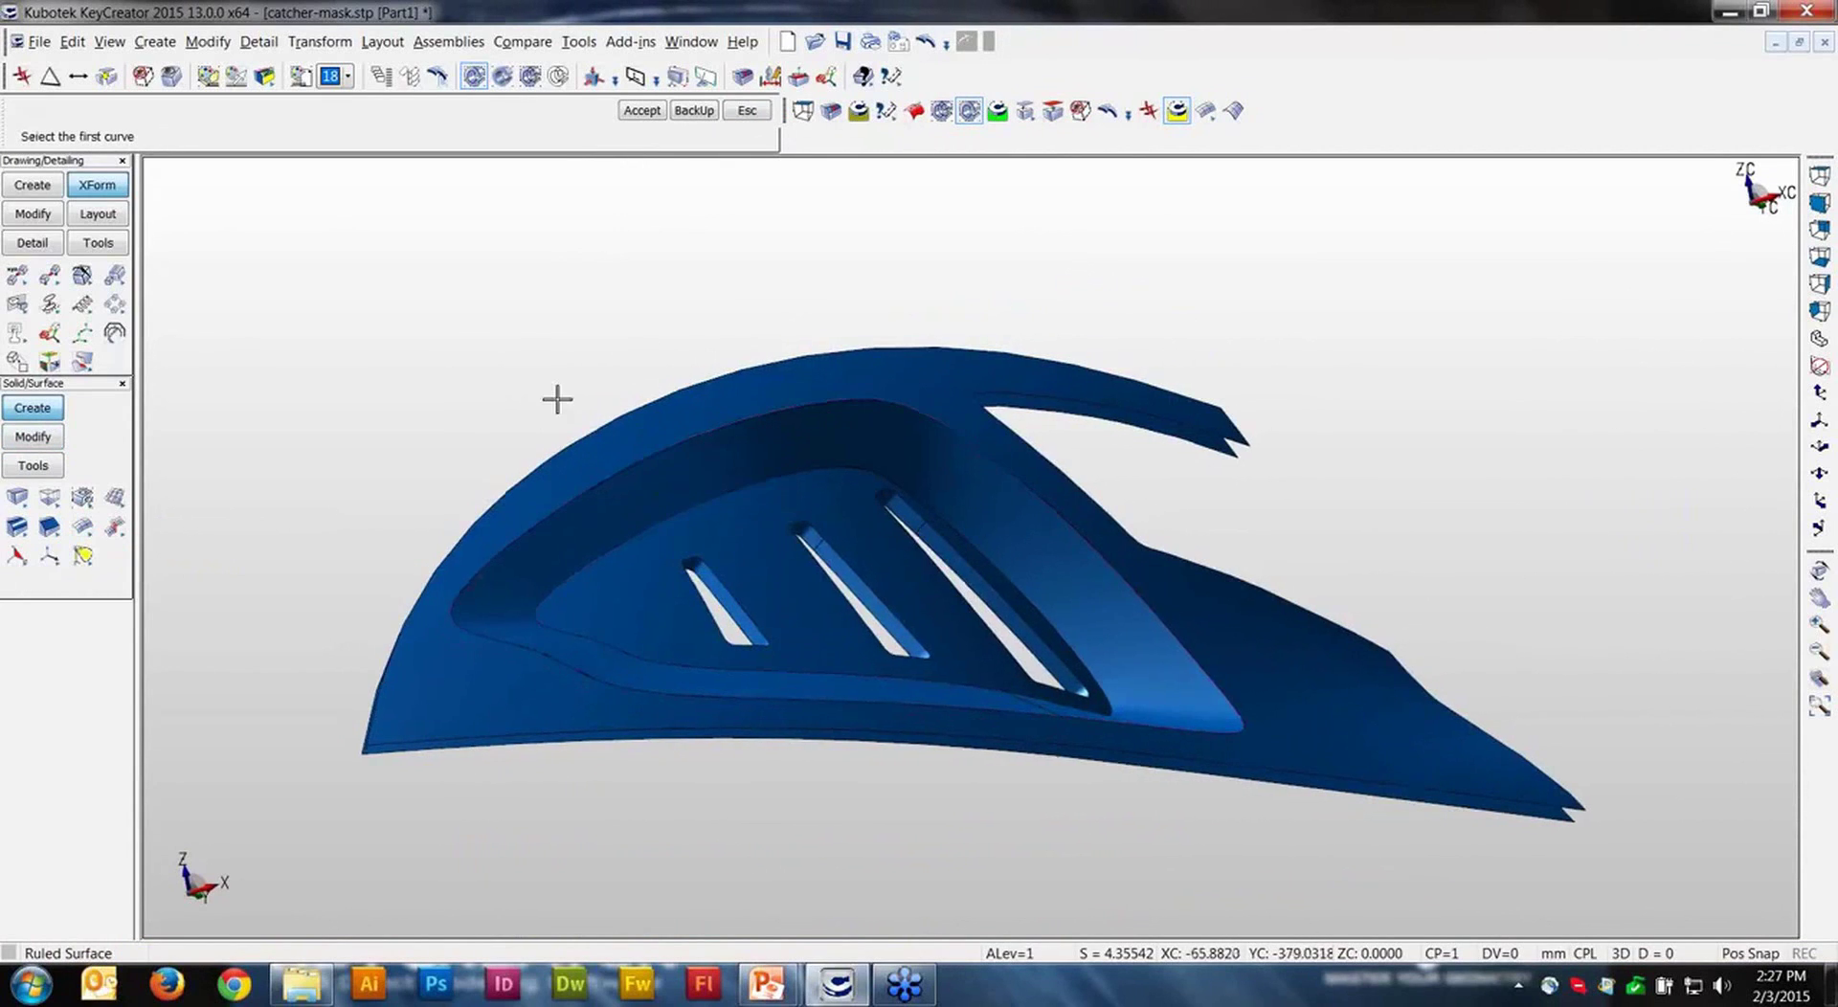
Step: Create a ruled surface between the opening edge and the slotted floor edge on the opposite side of the recess
middle_click_drag(557, 399, 1257, 330)
middle_click_drag(1121, 274, 973, 324)
left_click(973, 322)
left_click(966, 365)
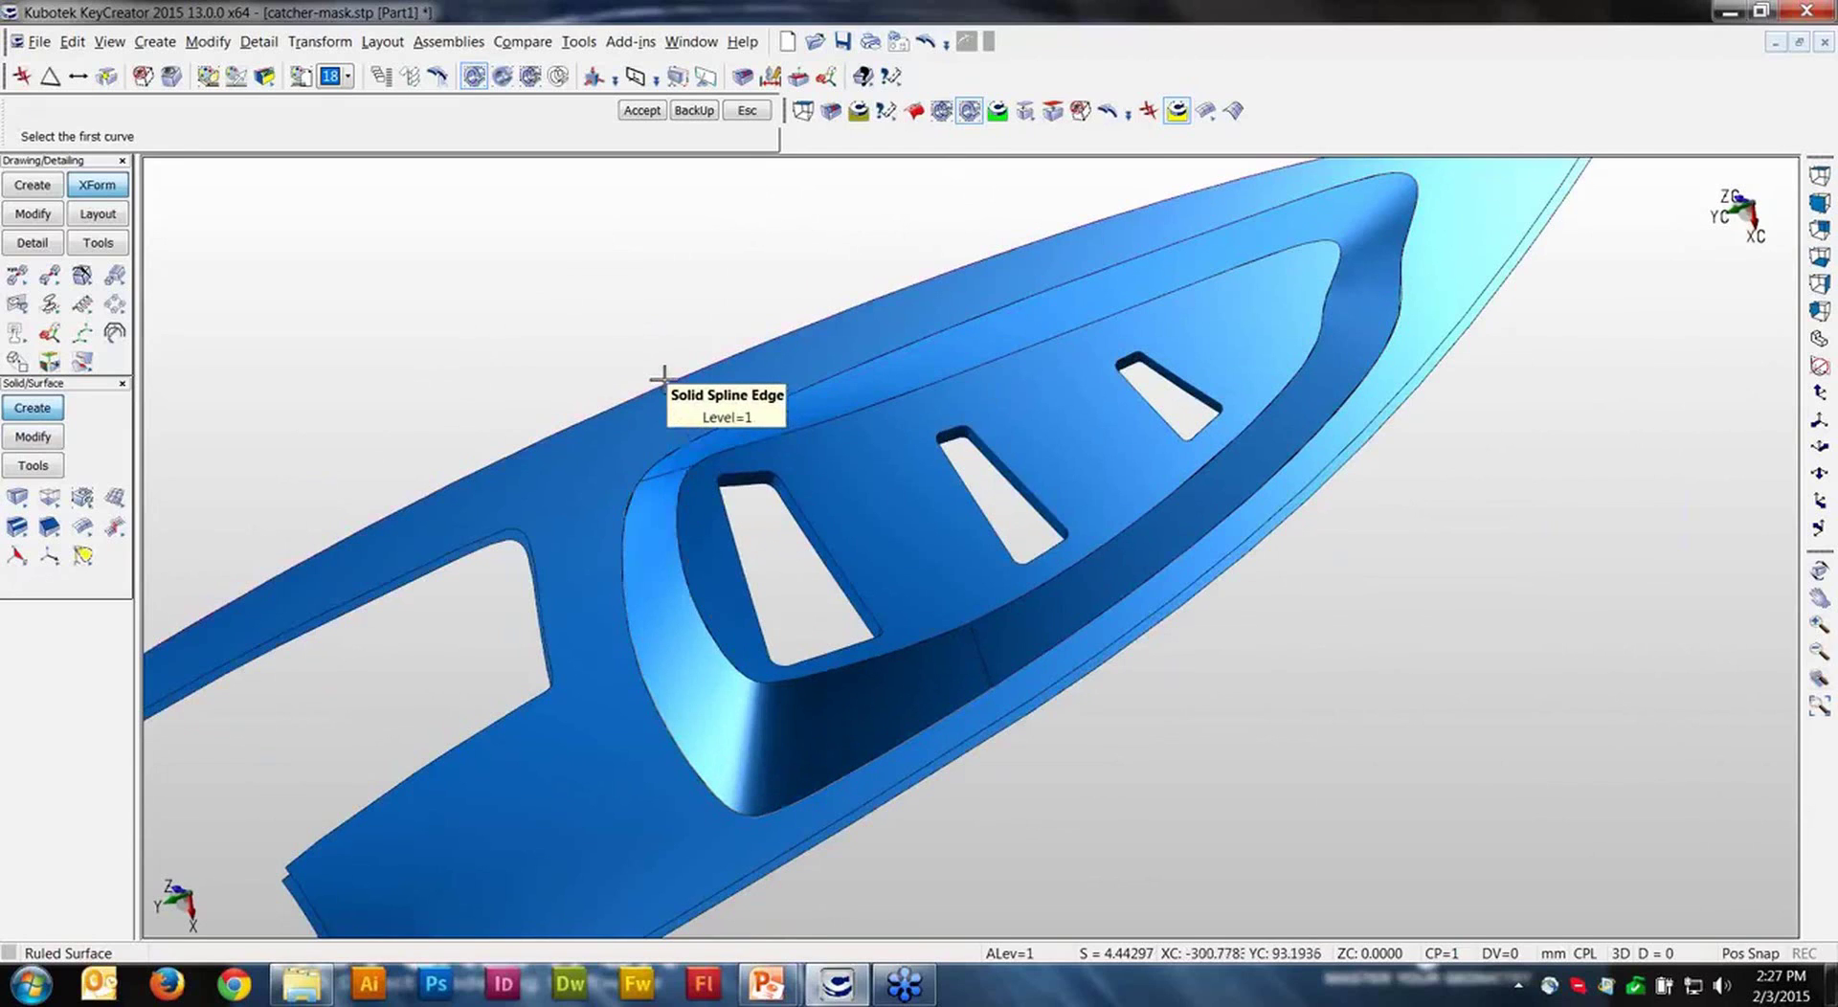
scroll(665, 376, "down", 3)
mouse_move(681, 361)
middle_mouse_down()
mouse_move(1212, 470)
mouse_move(890, 283)
mouse_move(670, 344)
middle_mouse_up()
key("Escape")
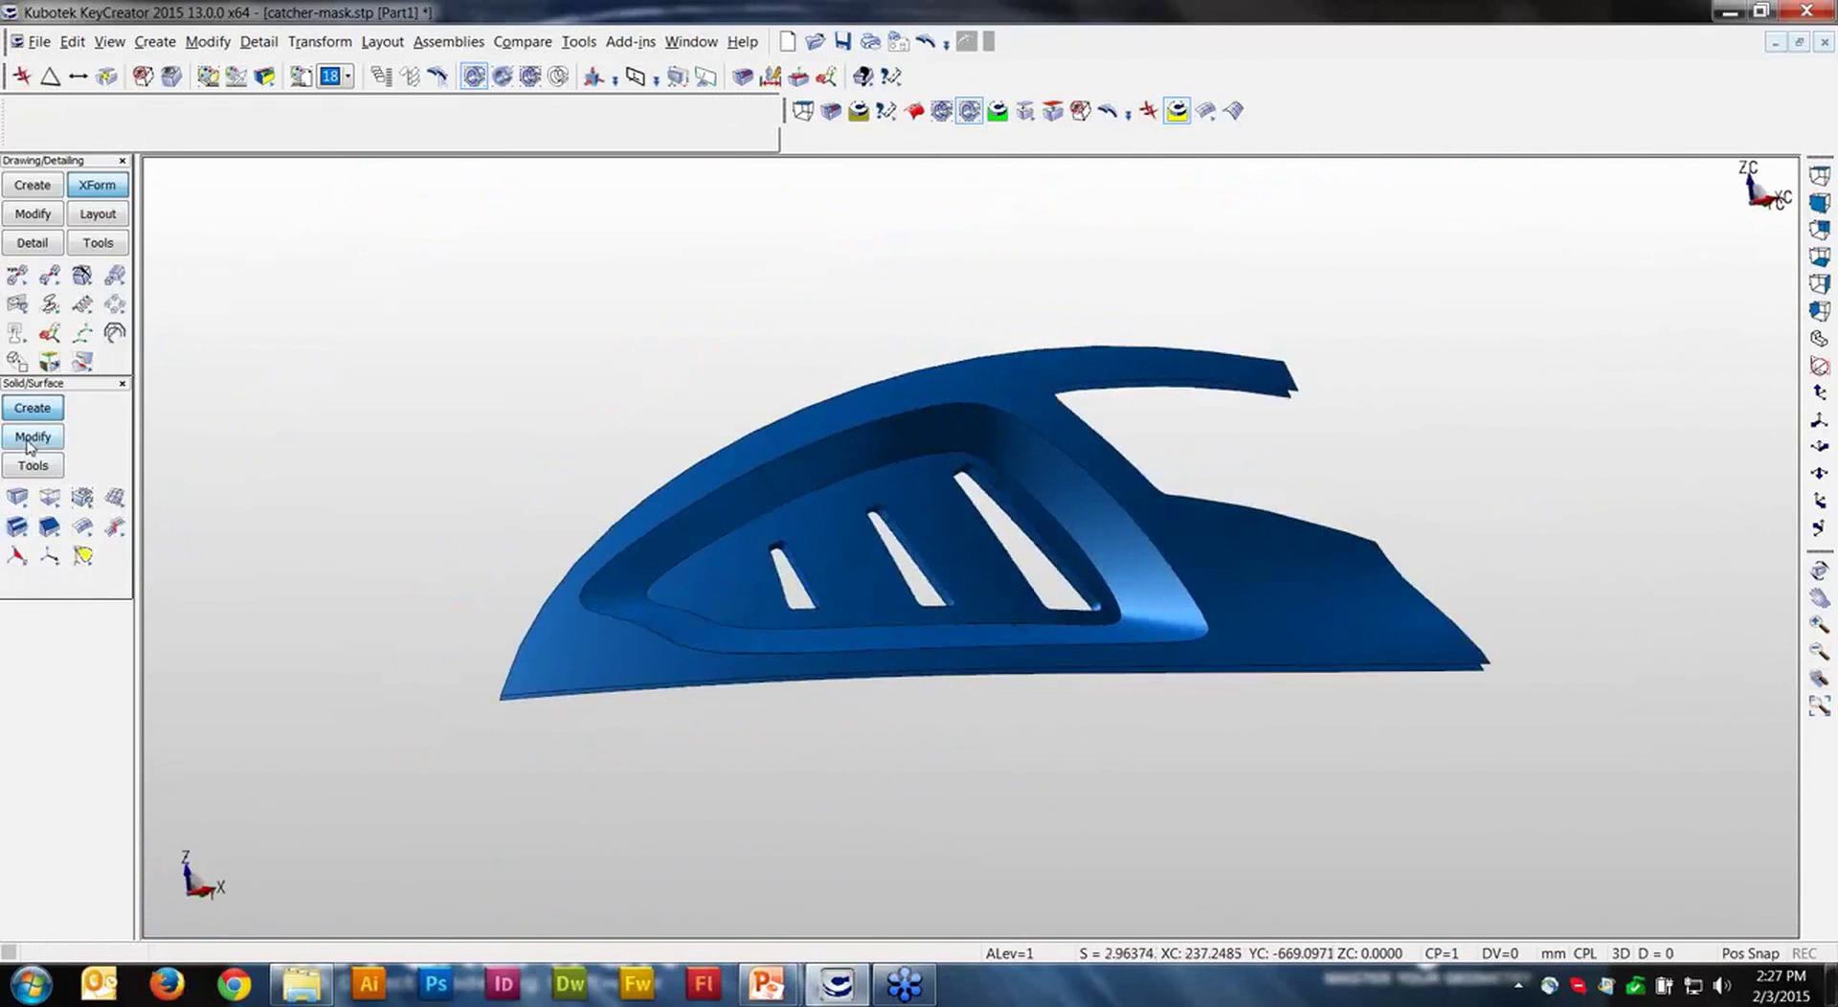
left_click(29, 440)
left_click(17, 528)
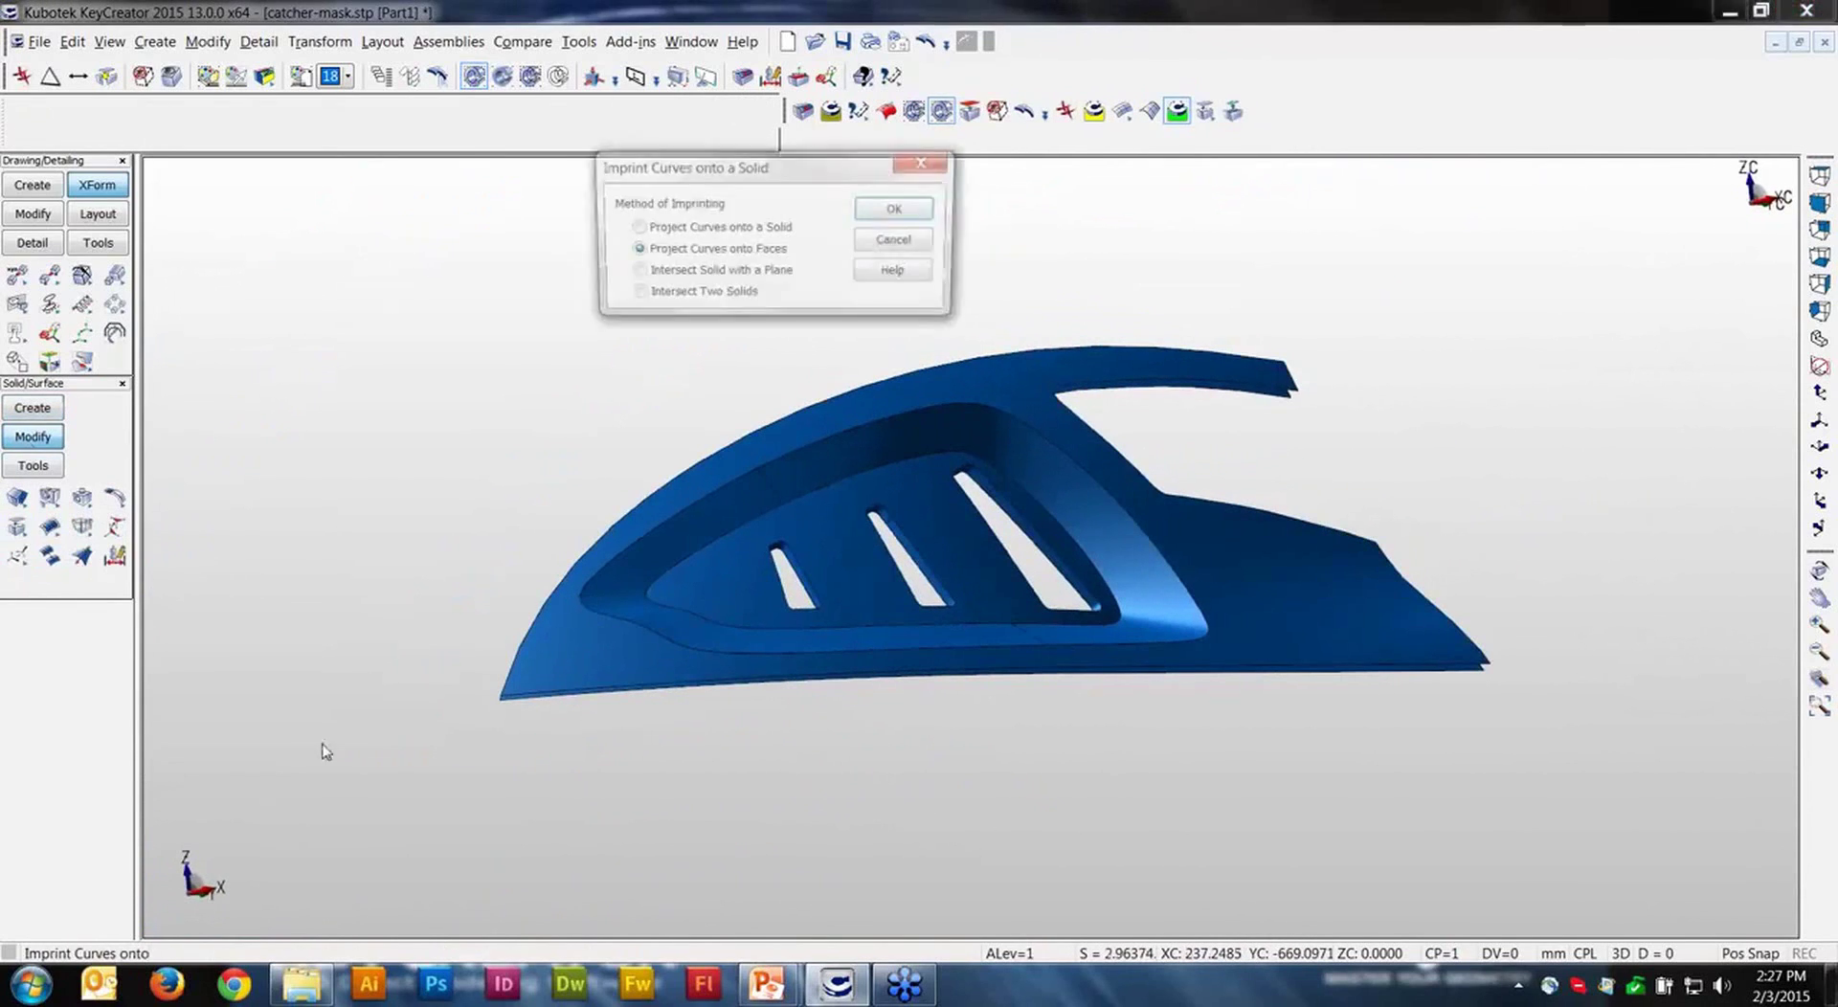
key("Return")
left_click_drag(386, 803, 1566, 267)
key("Return")
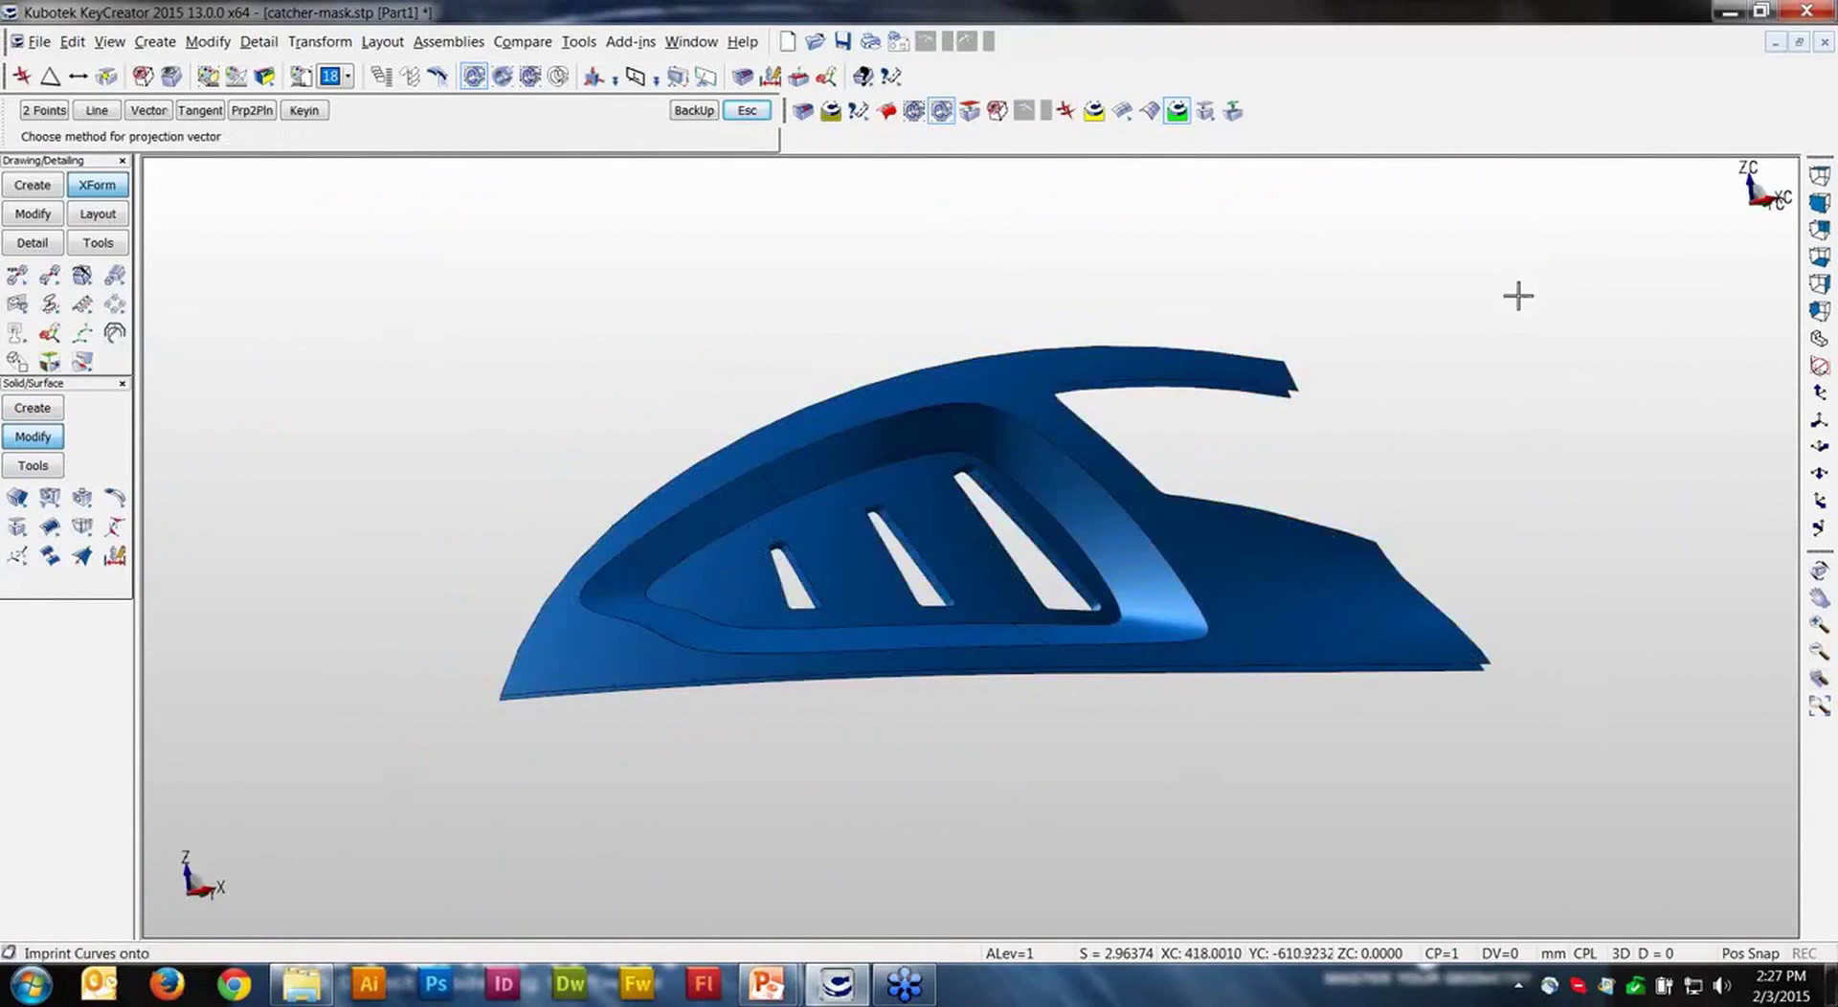
left_click(748, 111)
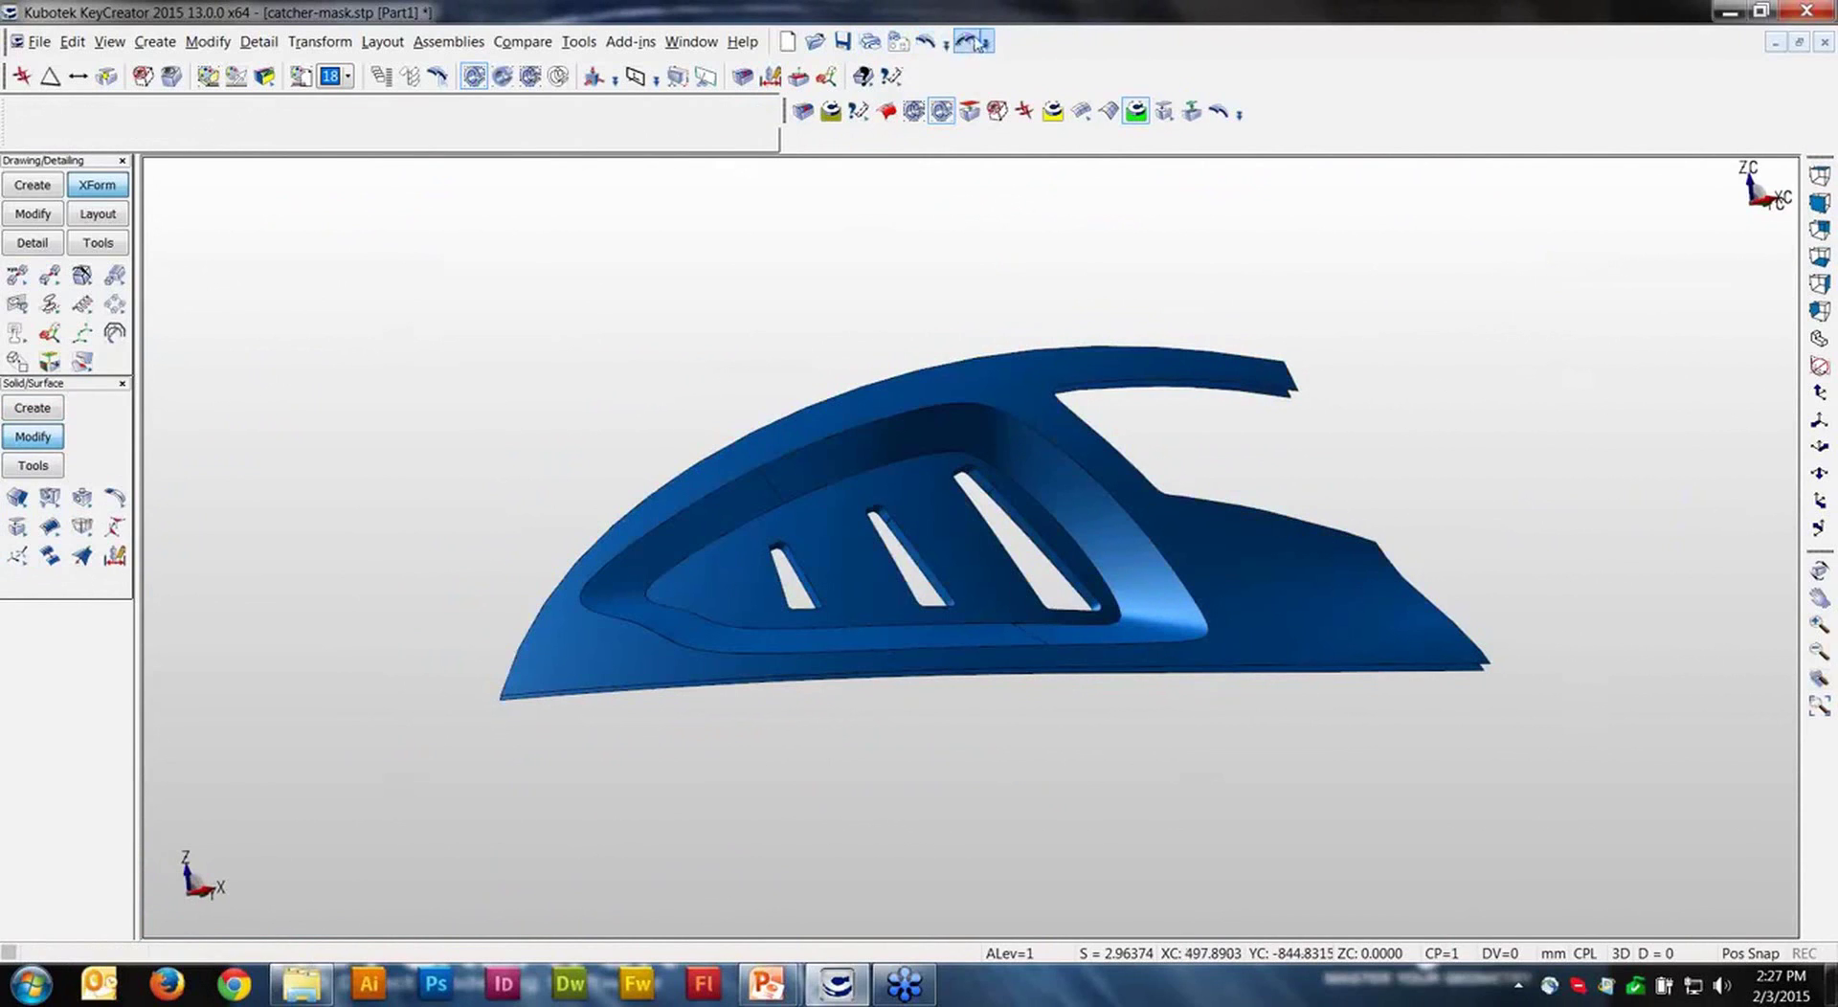
left_click(974, 43)
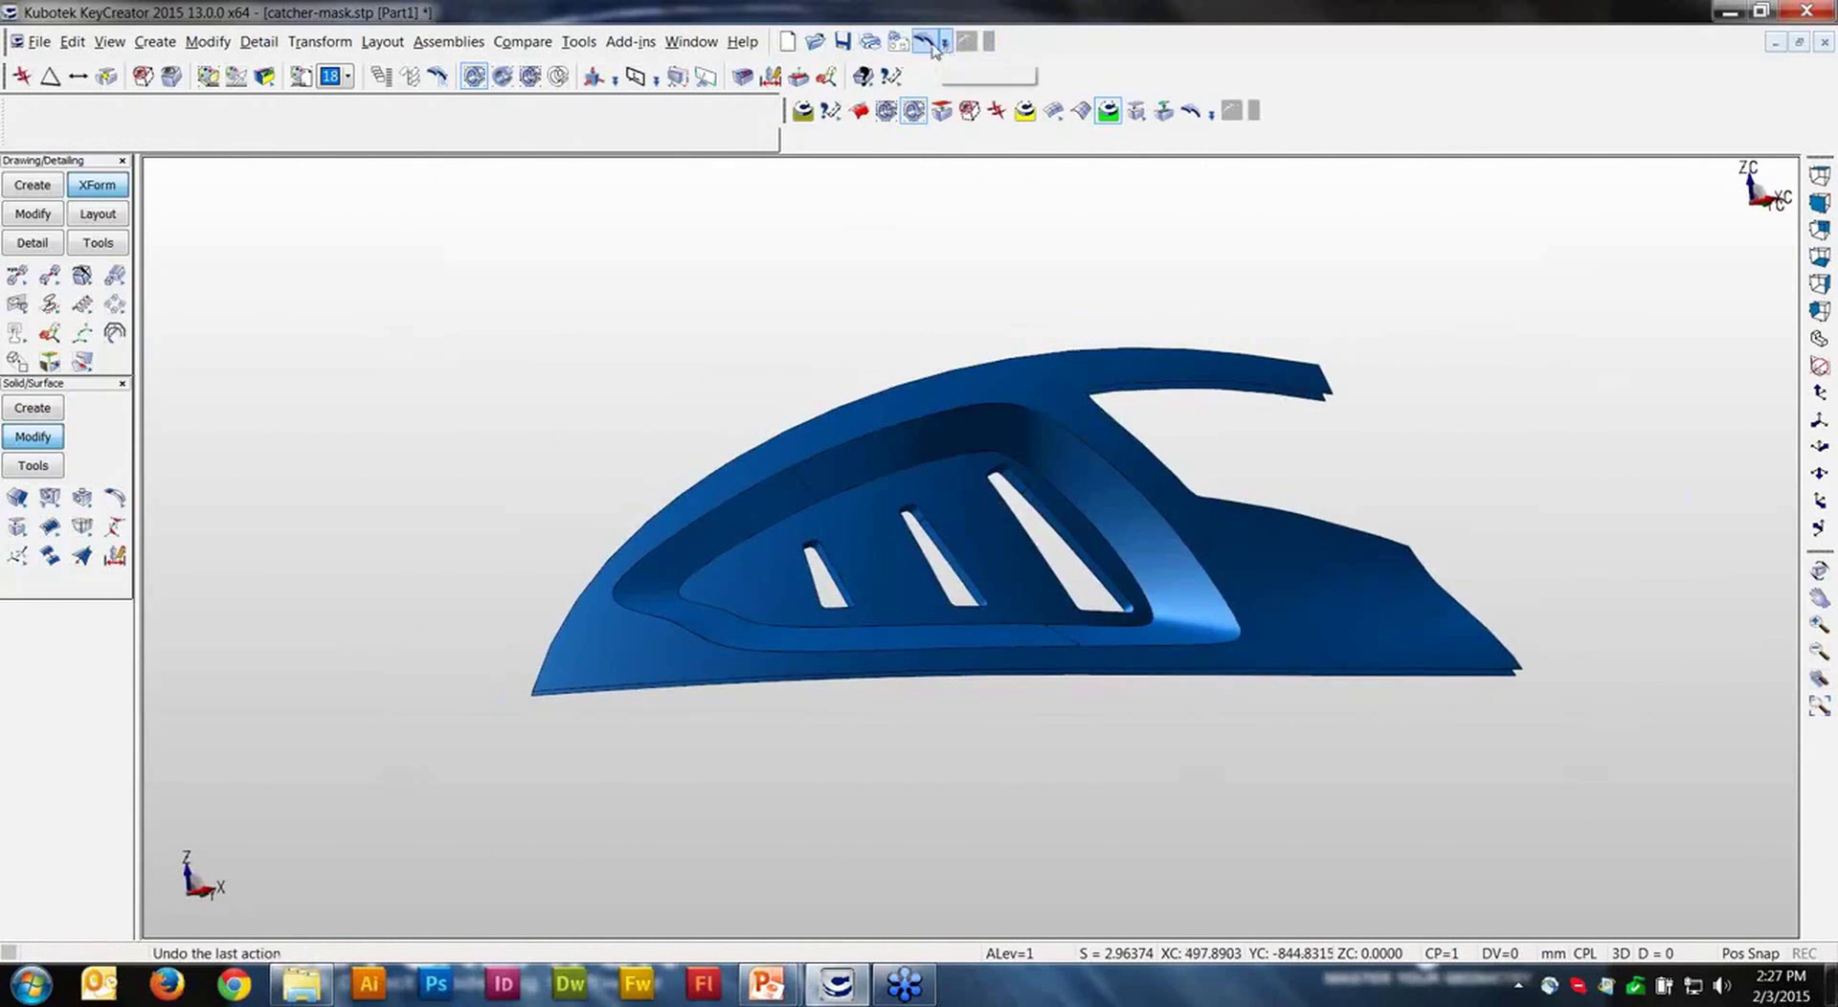
left_click(925, 43)
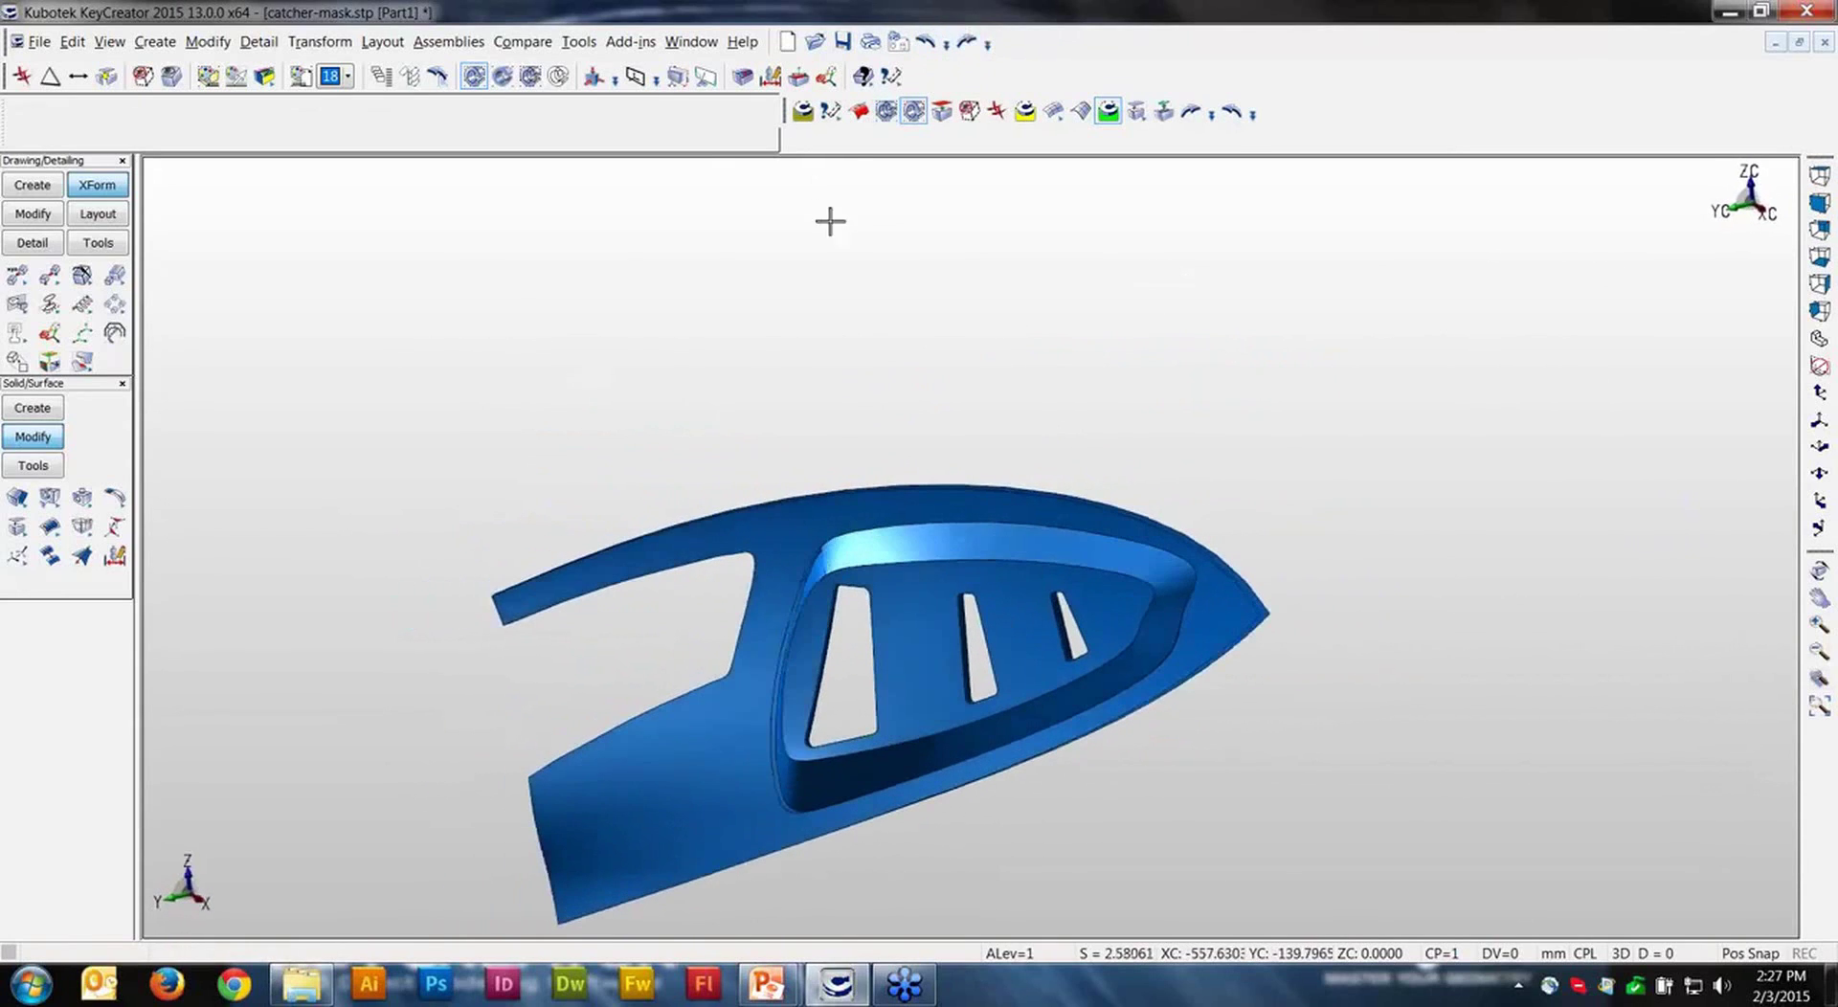
Step: Stitch the side panel's skin, slotted floor and ruled surfaces together with a maximum stitch tolerance of 0.025
left_click(49, 555)
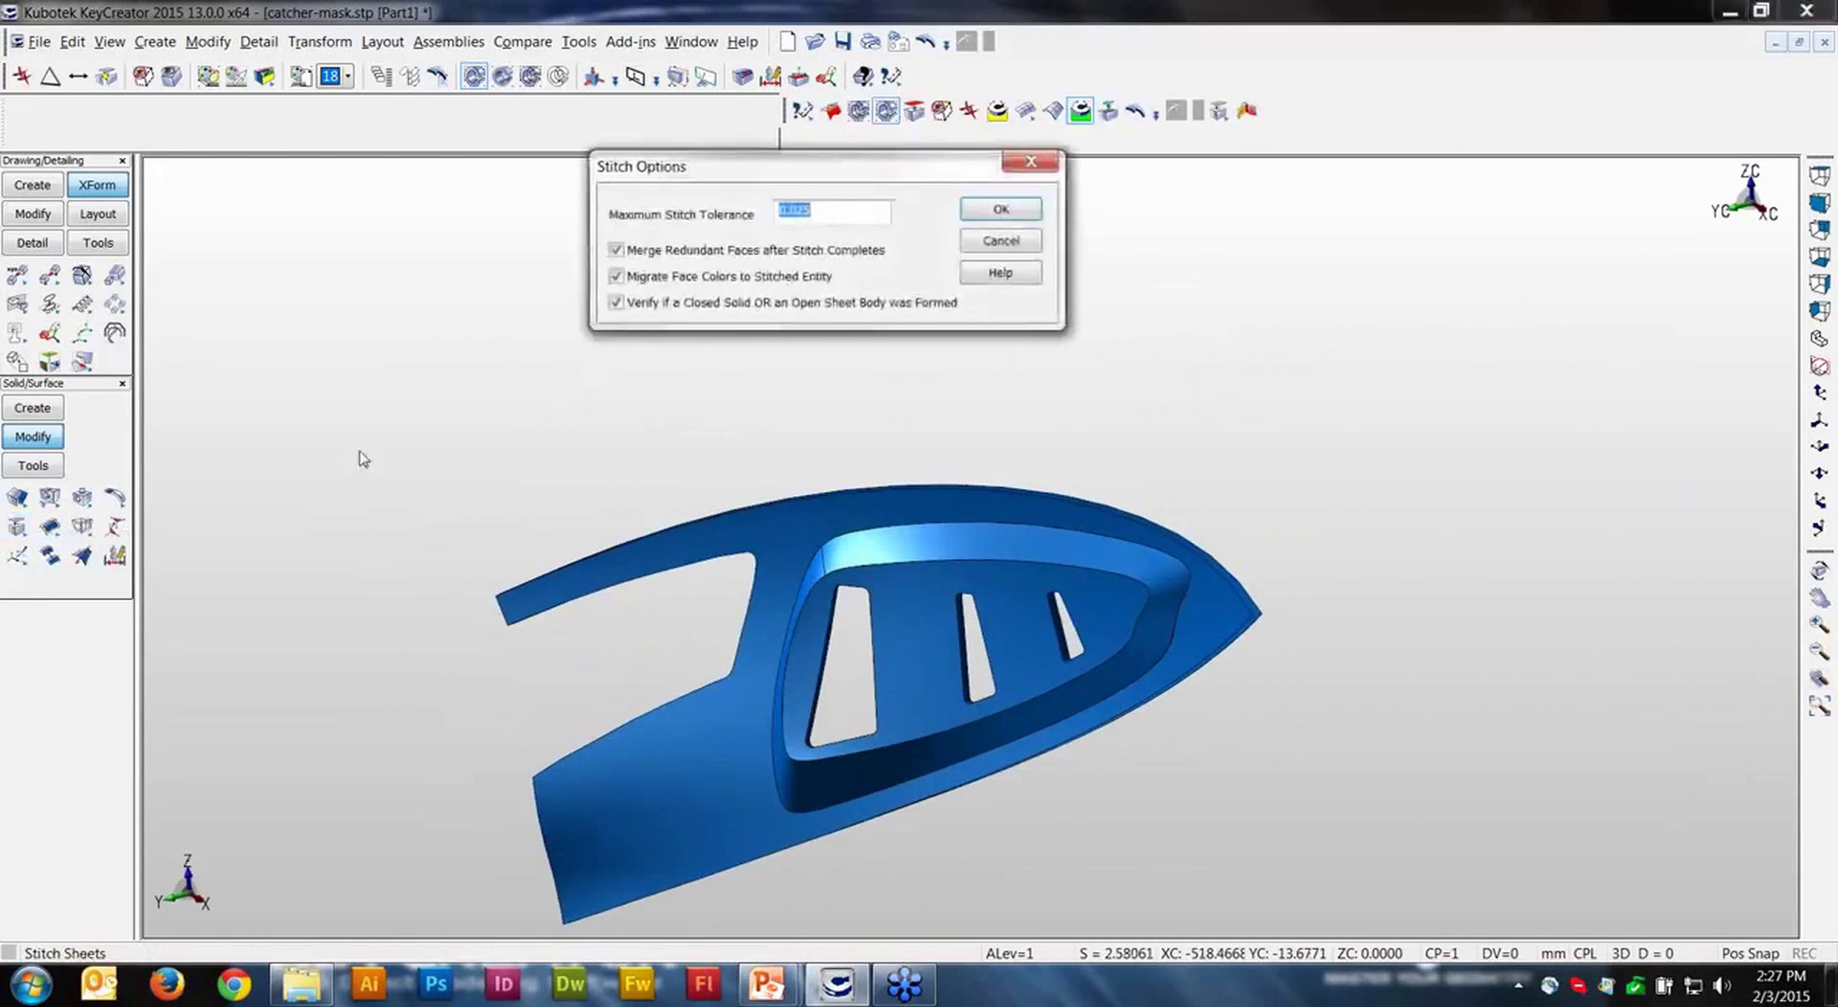
key("Return")
left_click_drag(390, 350, 1334, 883)
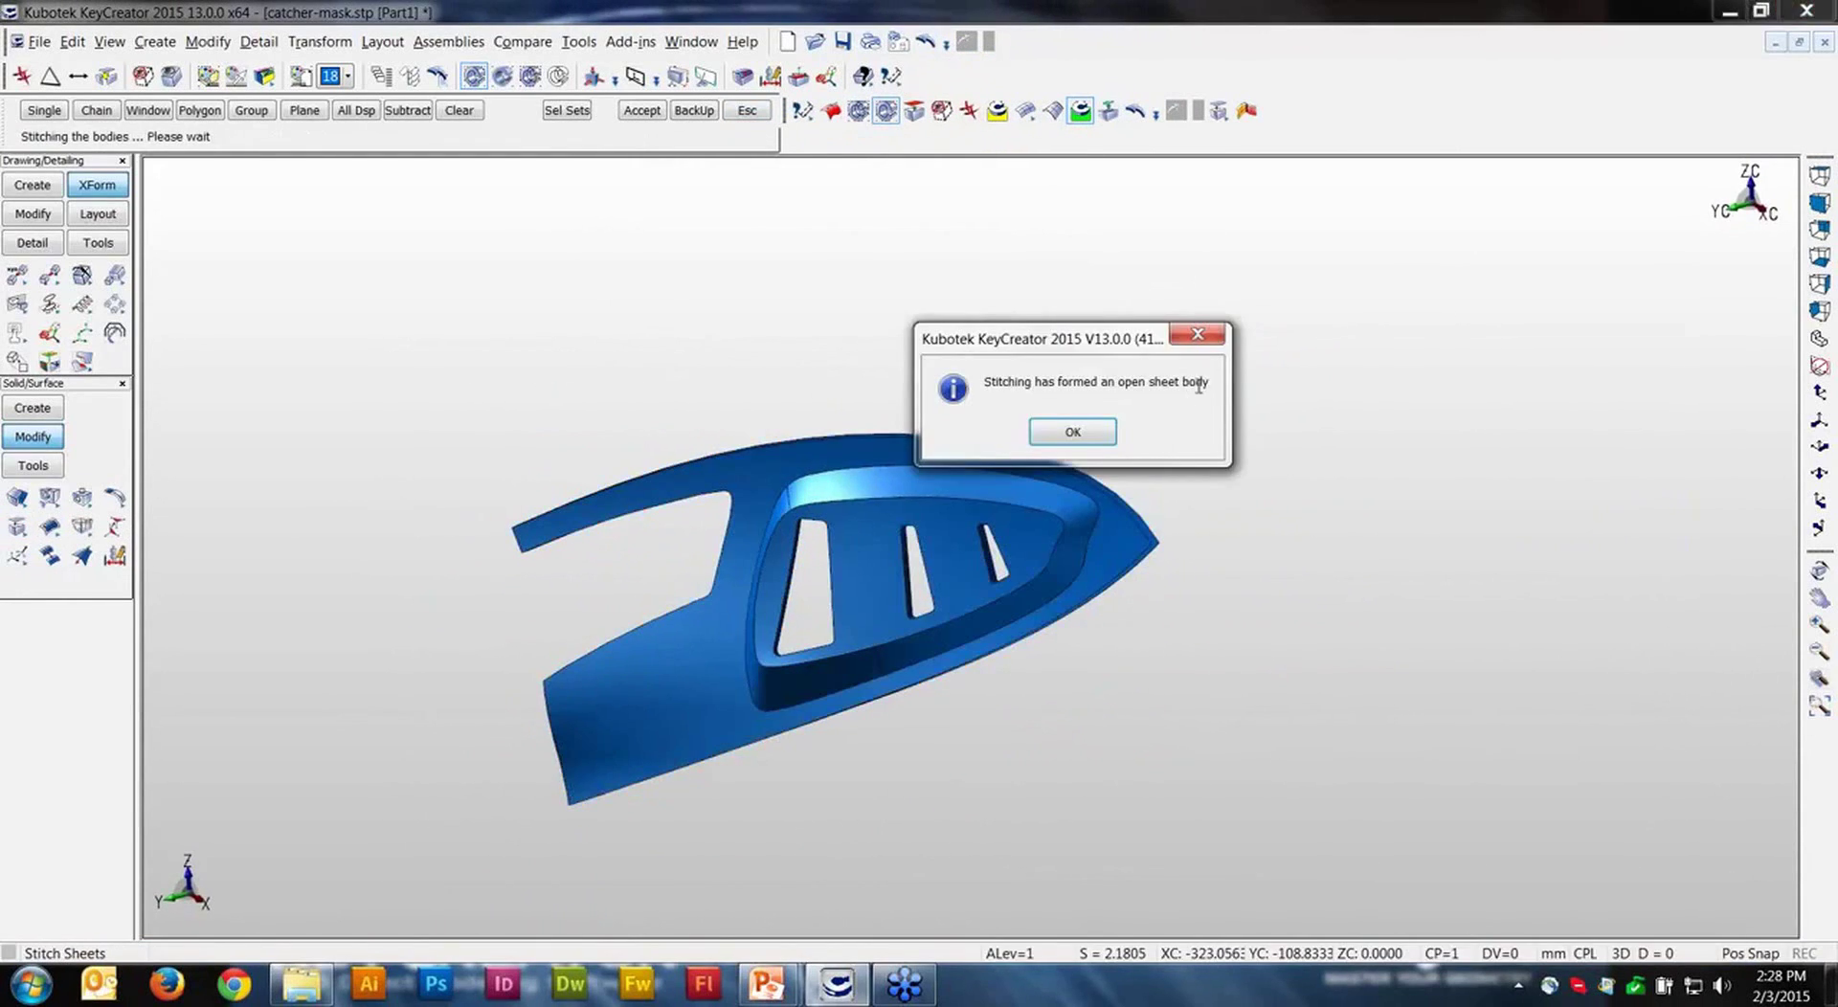
left_click(1111, 435)
middle_click_drag(1223, 517, 895, 551)
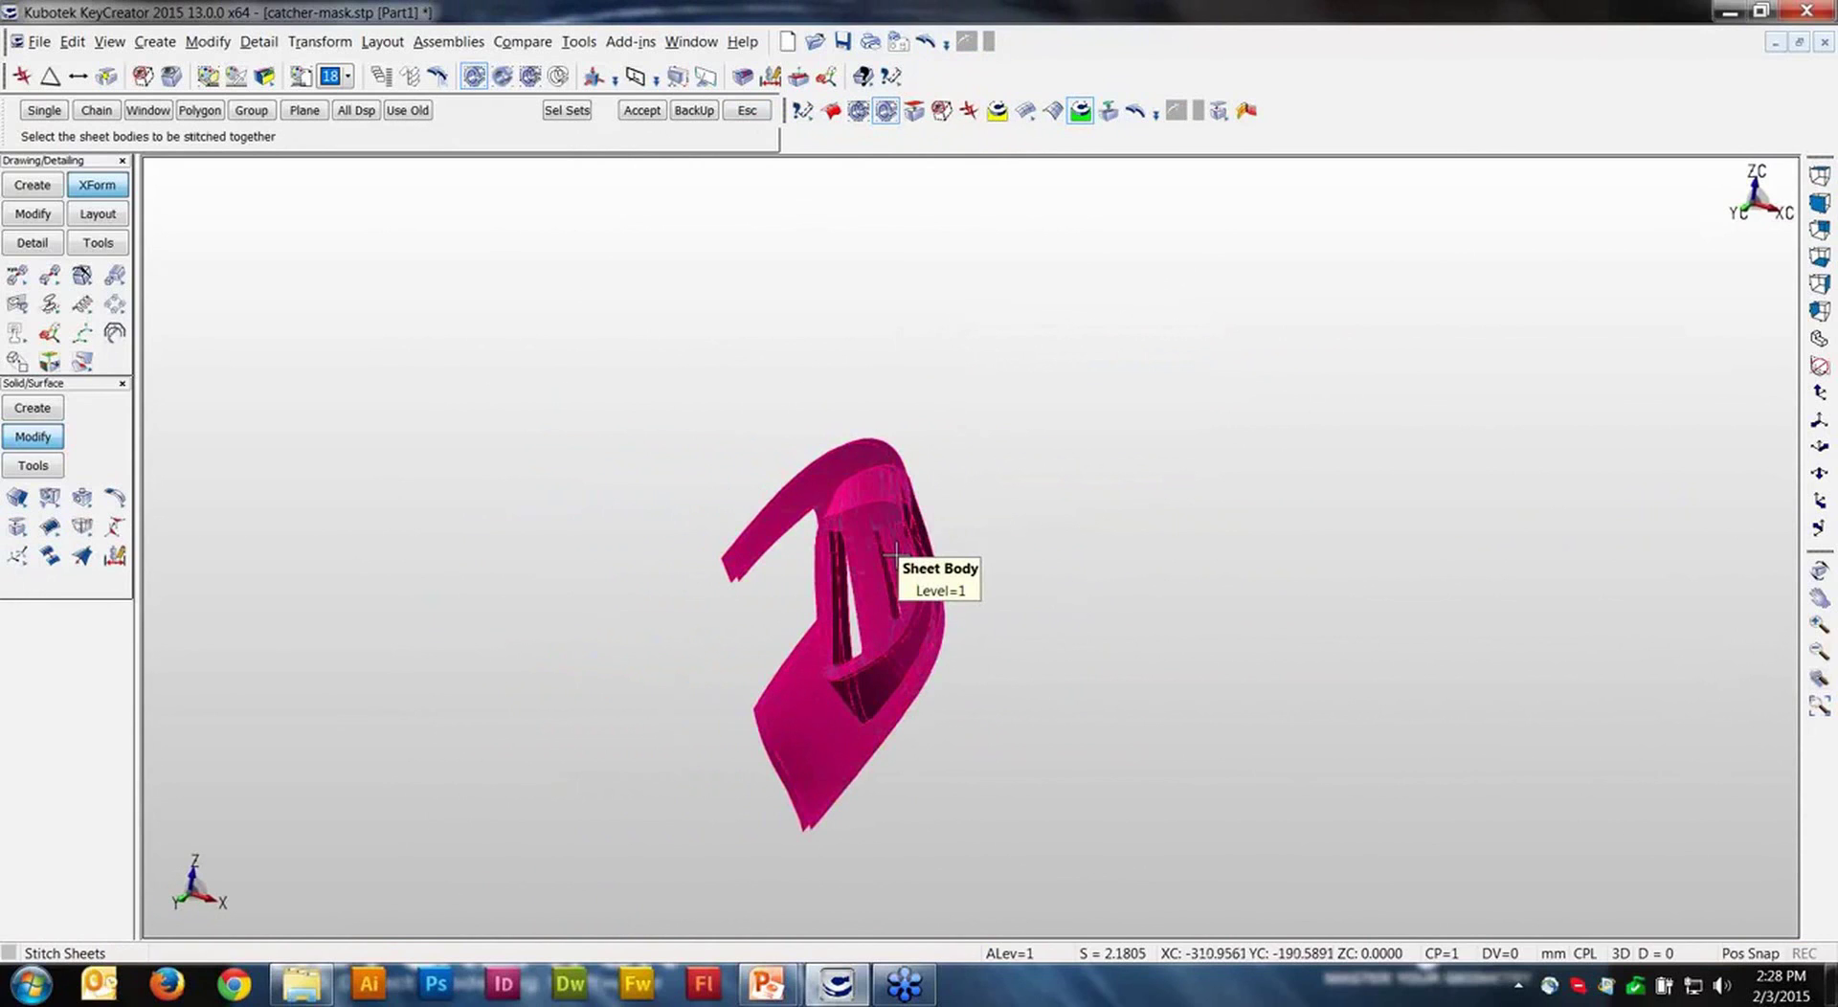
left_click(747, 110)
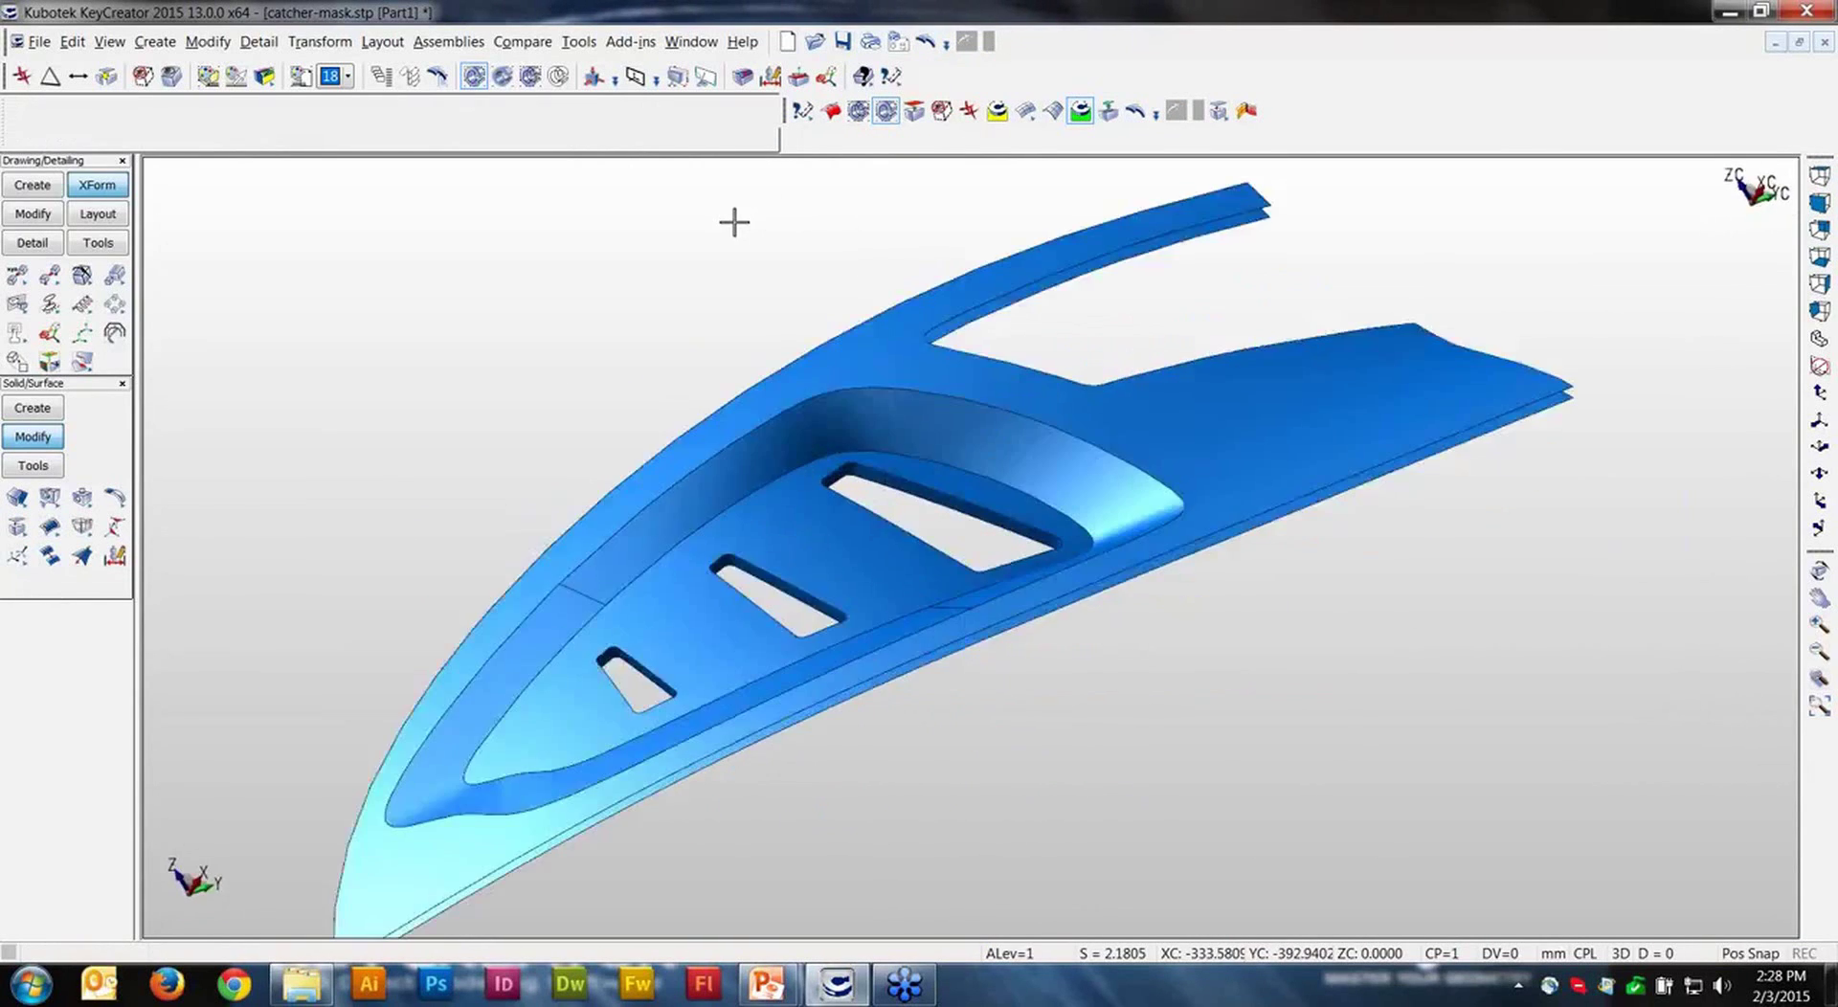
middle_click_drag(735, 222, 674, 237)
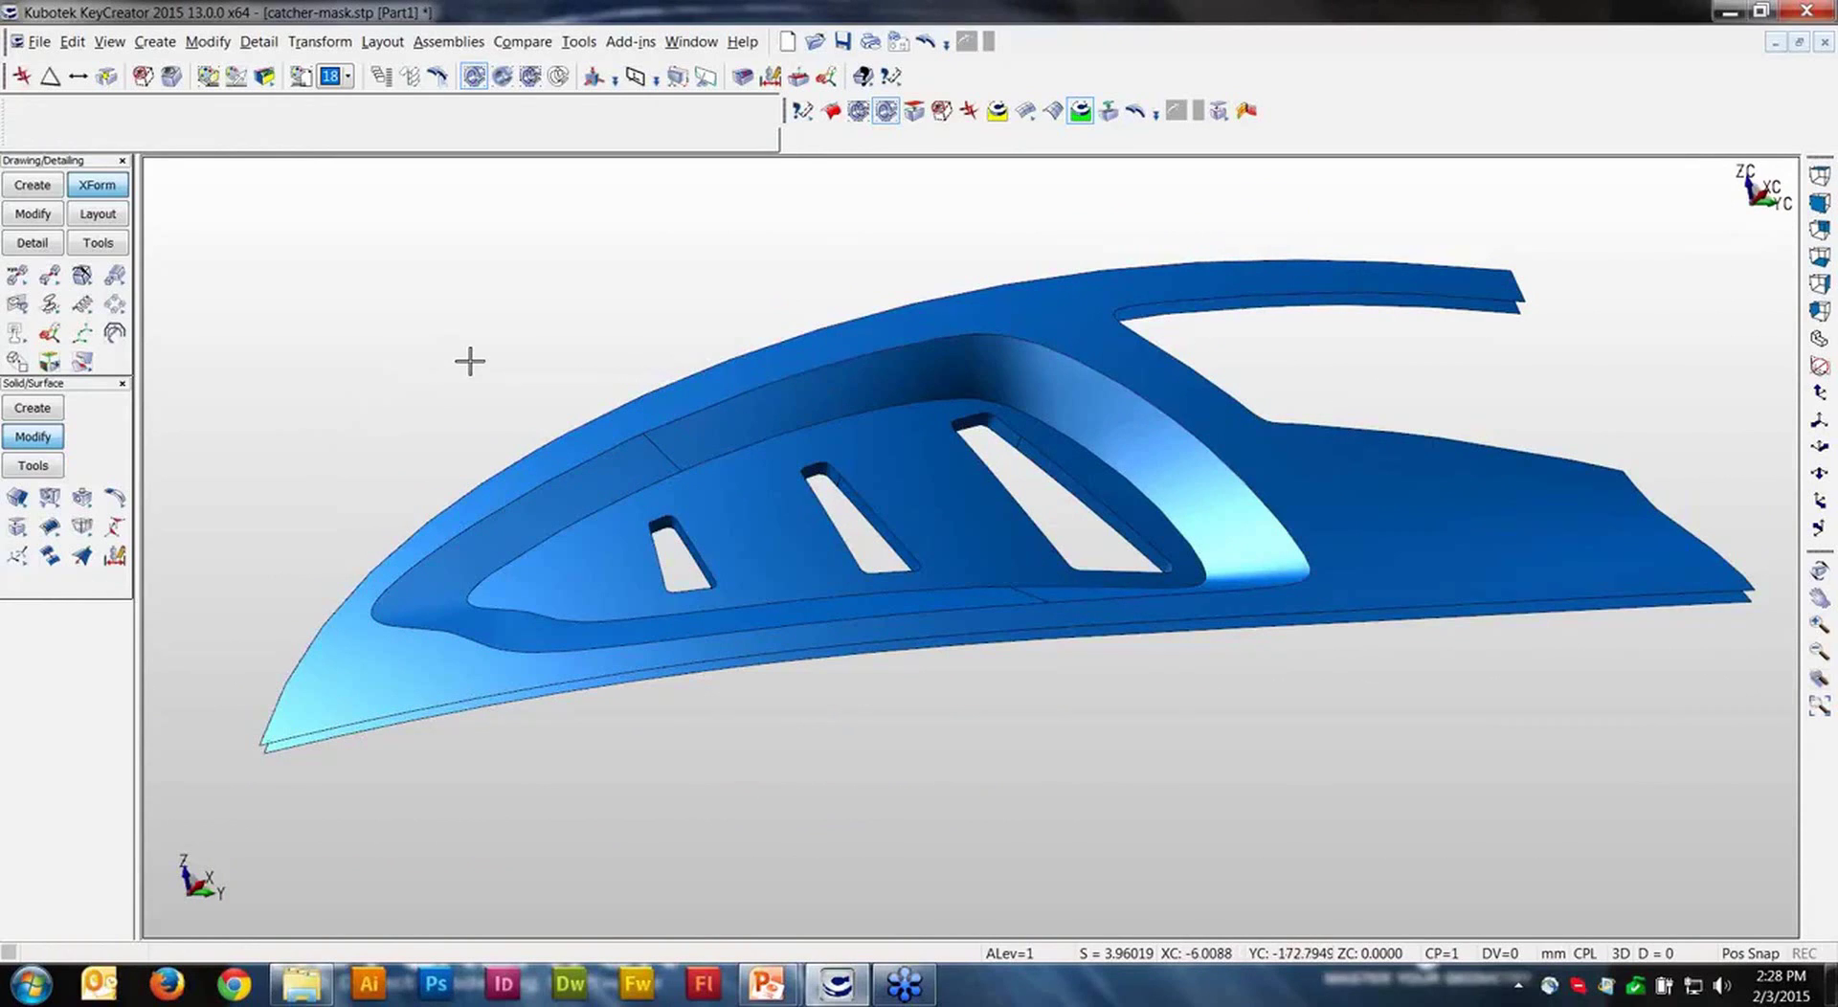
Step: Blend the edges of the side vent recess with a constant radius of 2 mm, blending along smooth edges
left_click(39, 436)
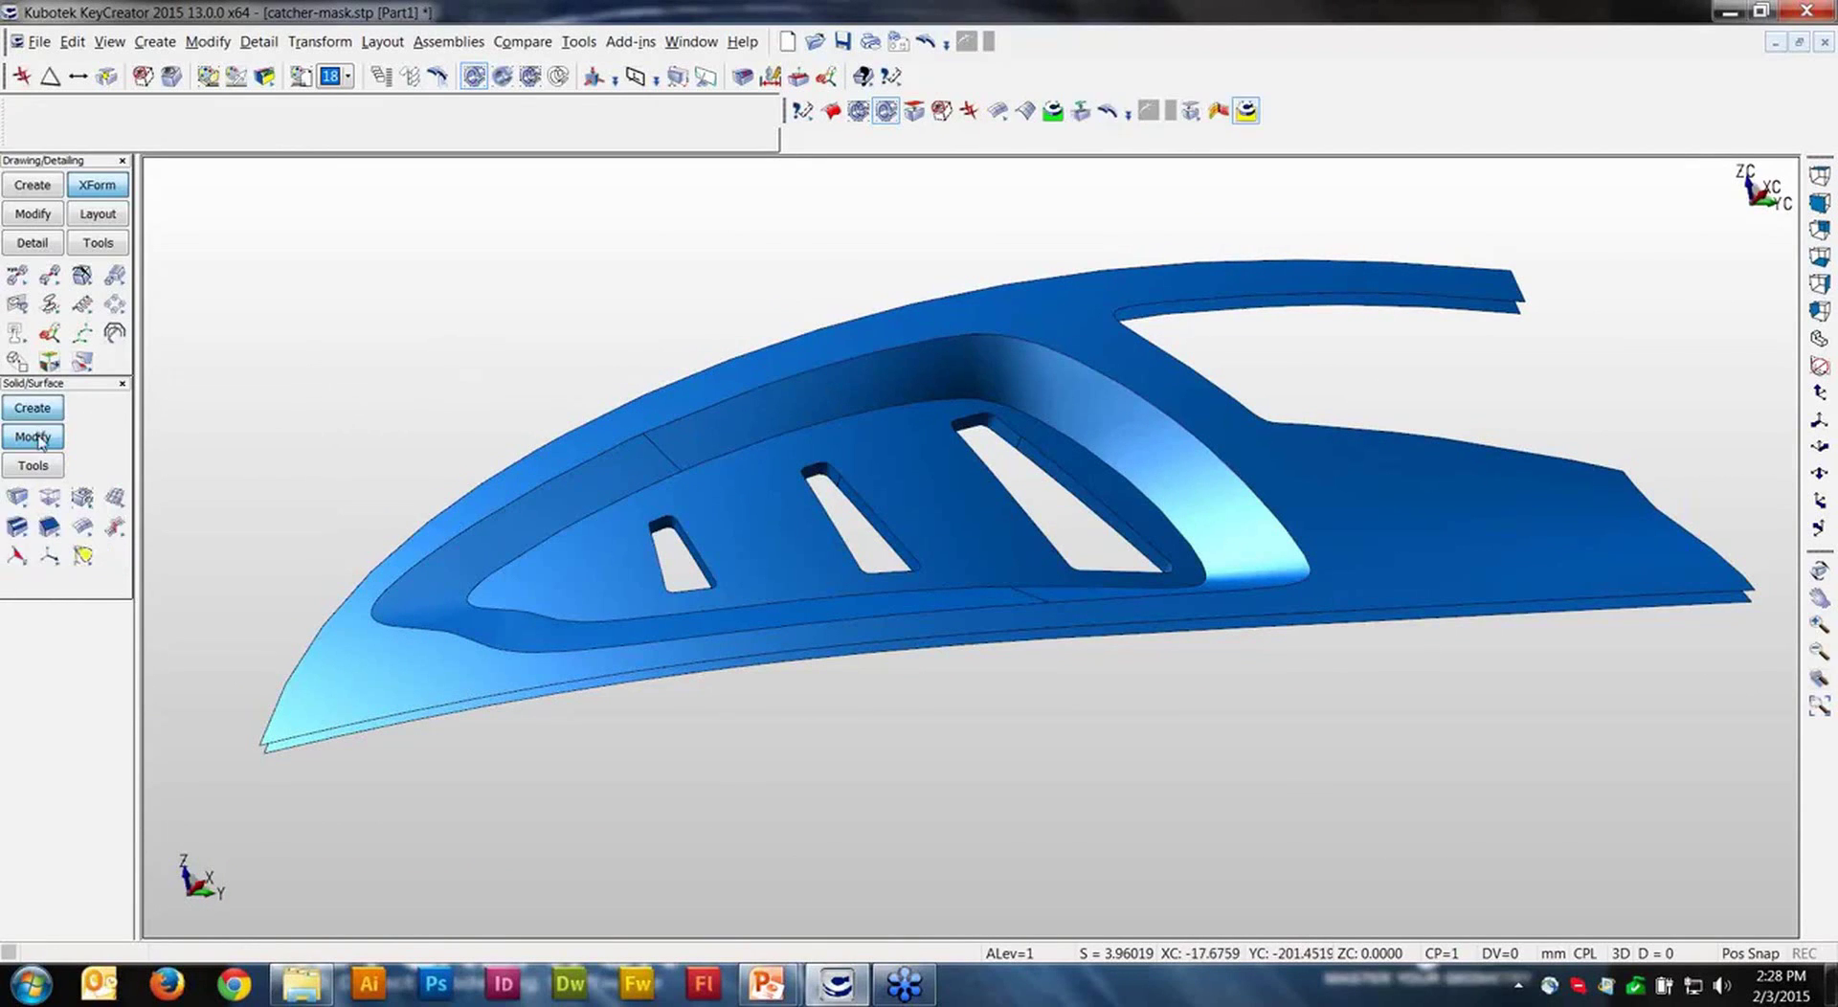
left_click(16, 529)
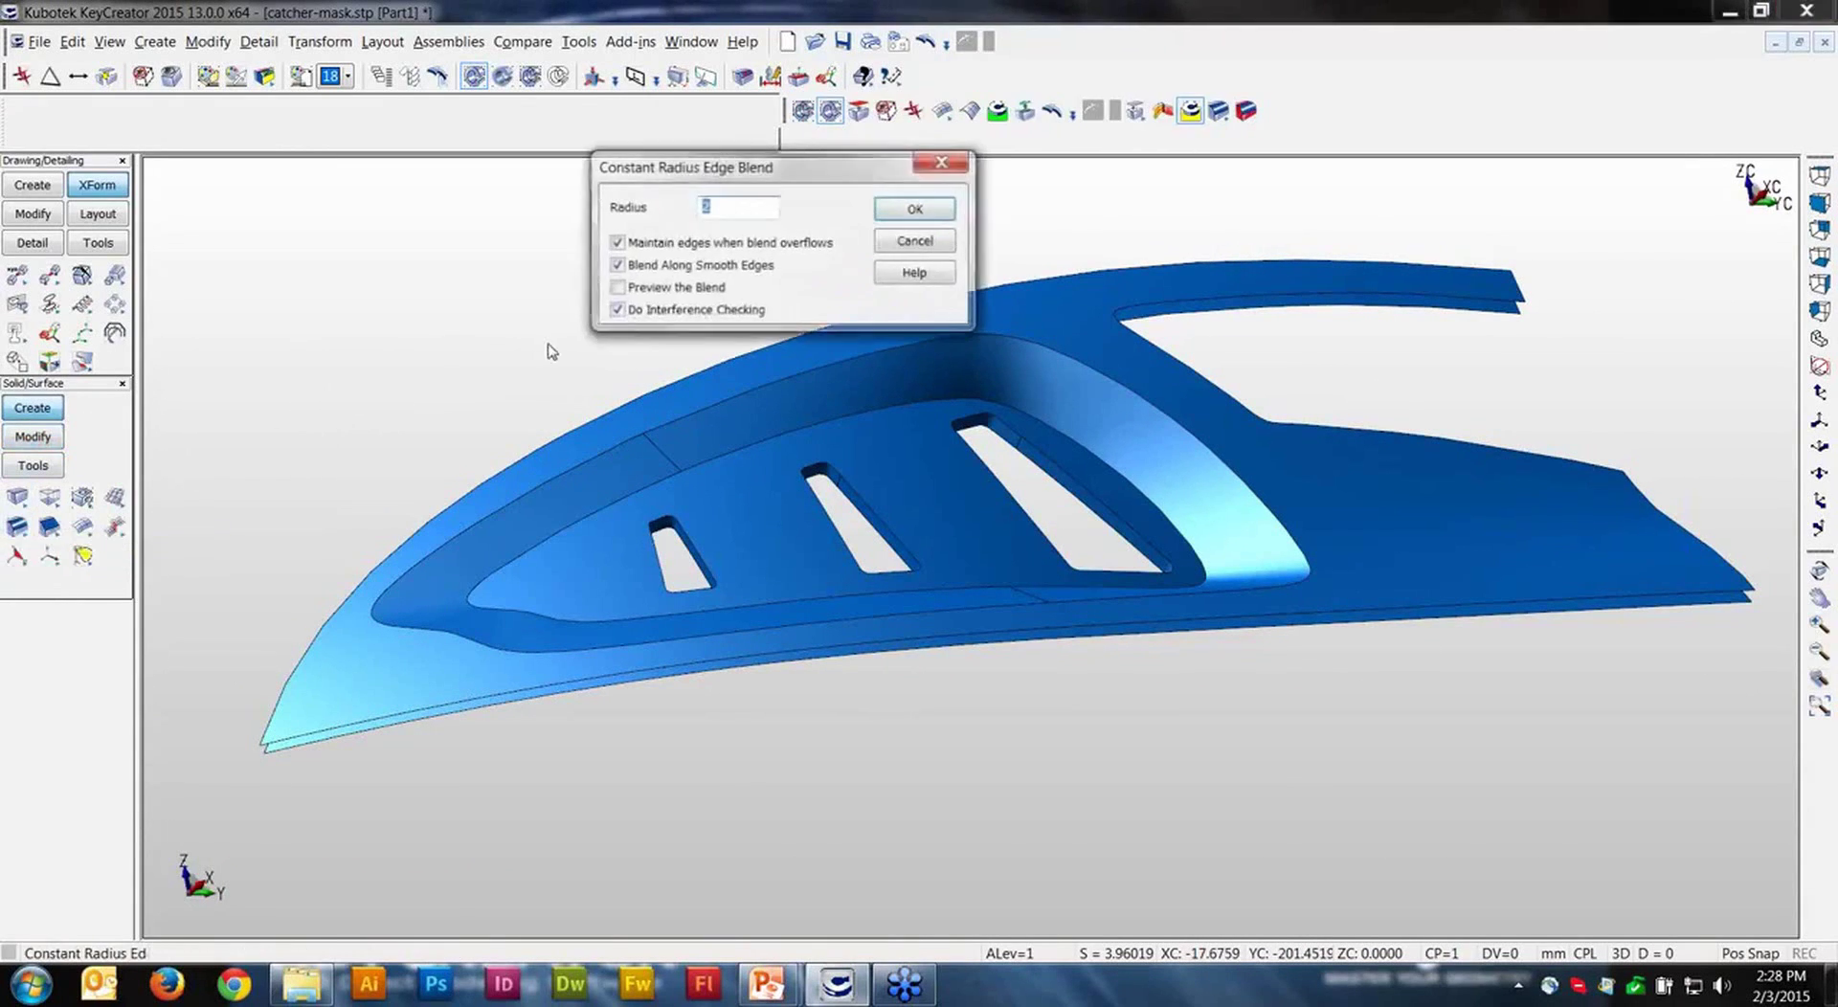
left_click(951, 220)
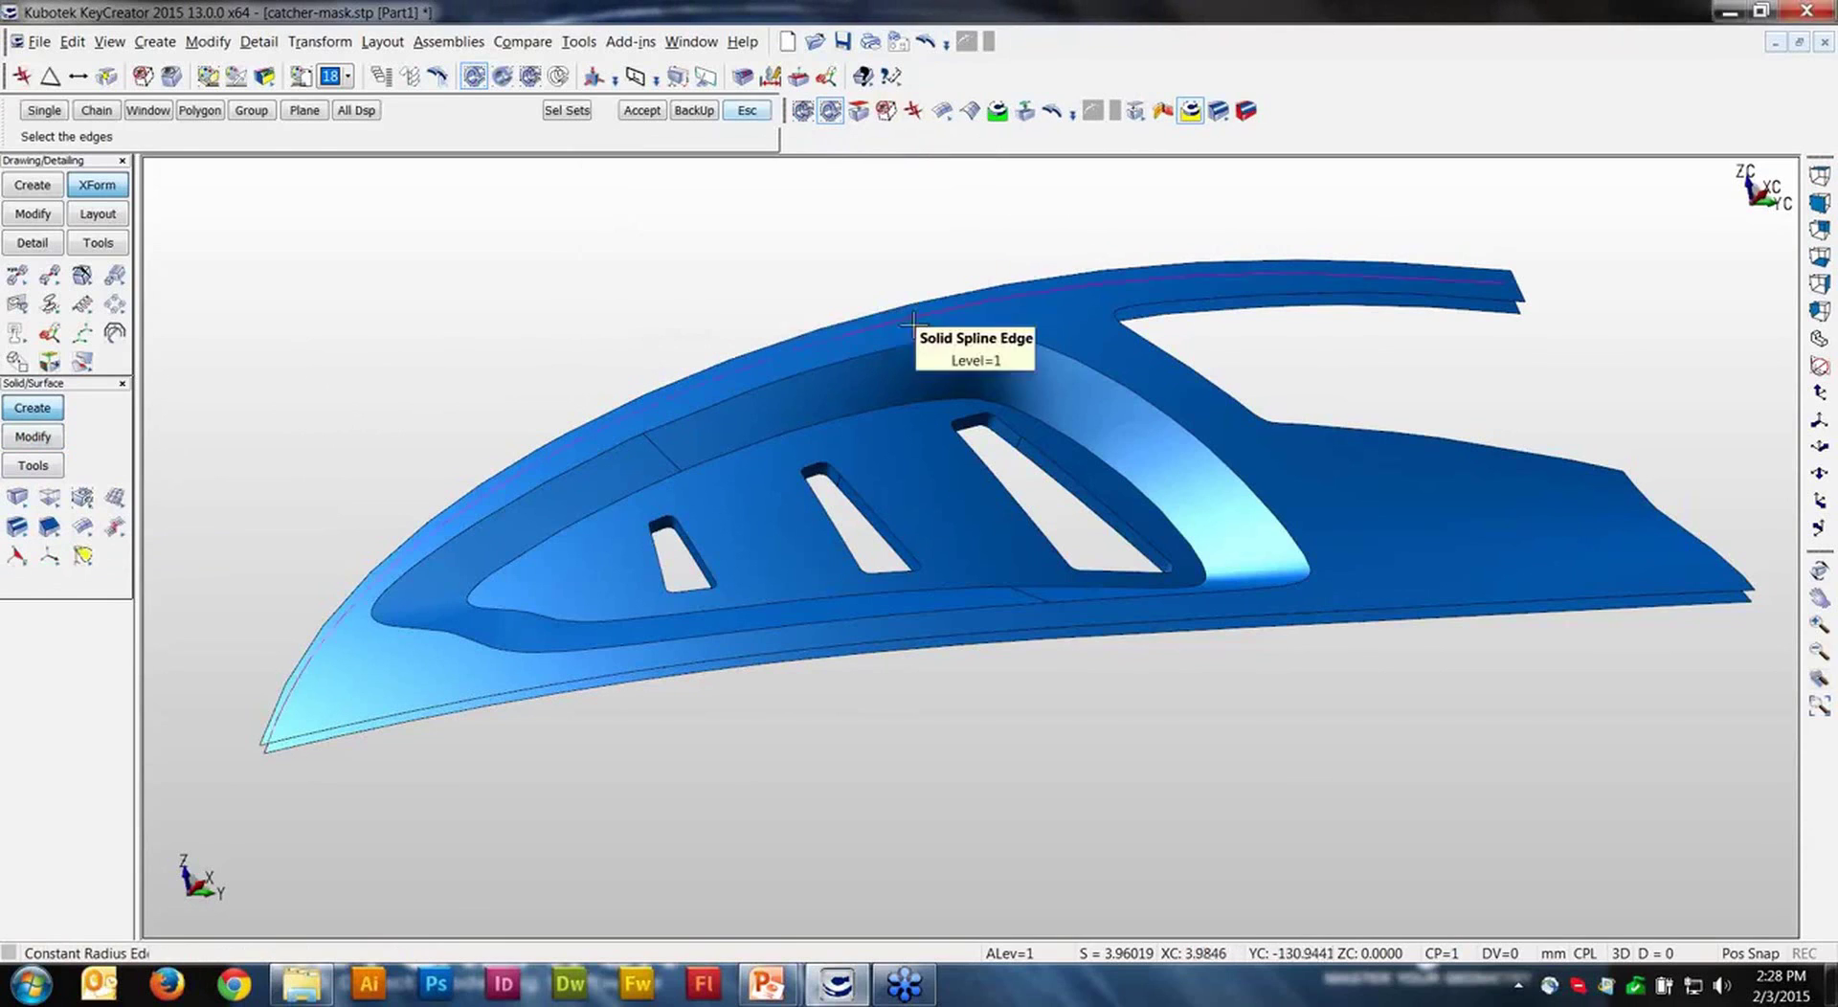
left_click(905, 342)
left_click(633, 442)
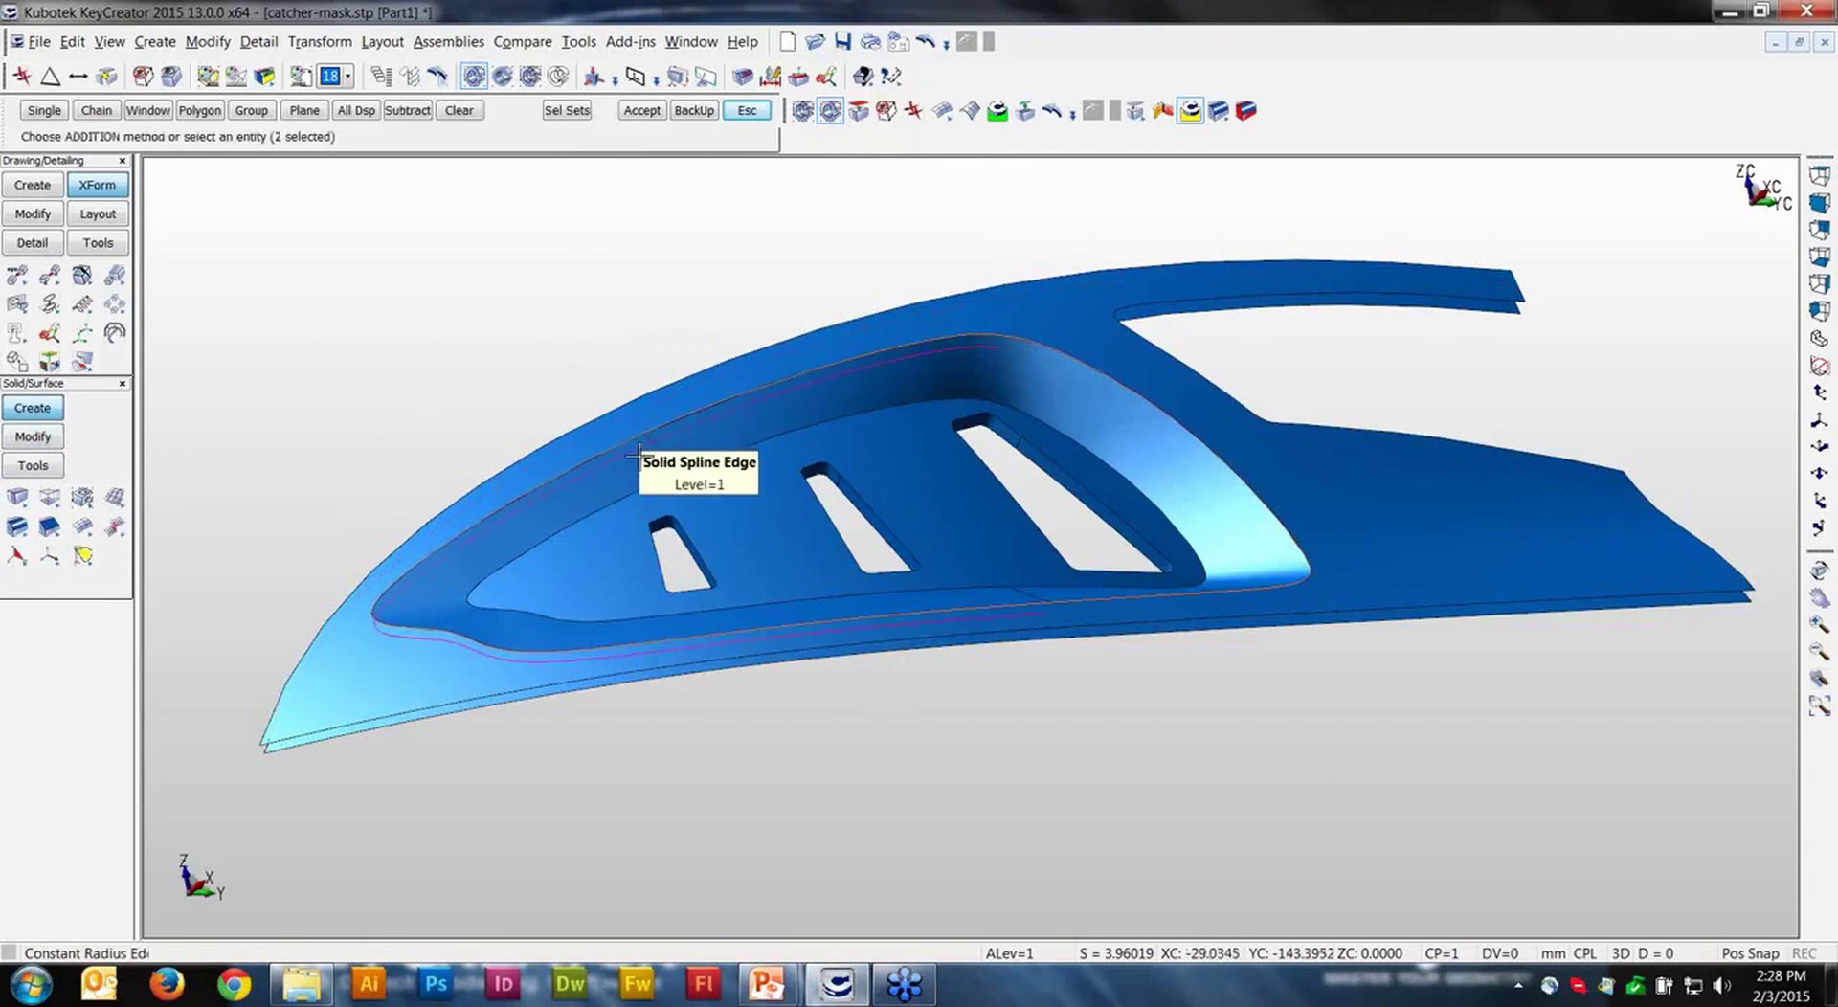
left_click(649, 483)
left_click(696, 462)
key("Return")
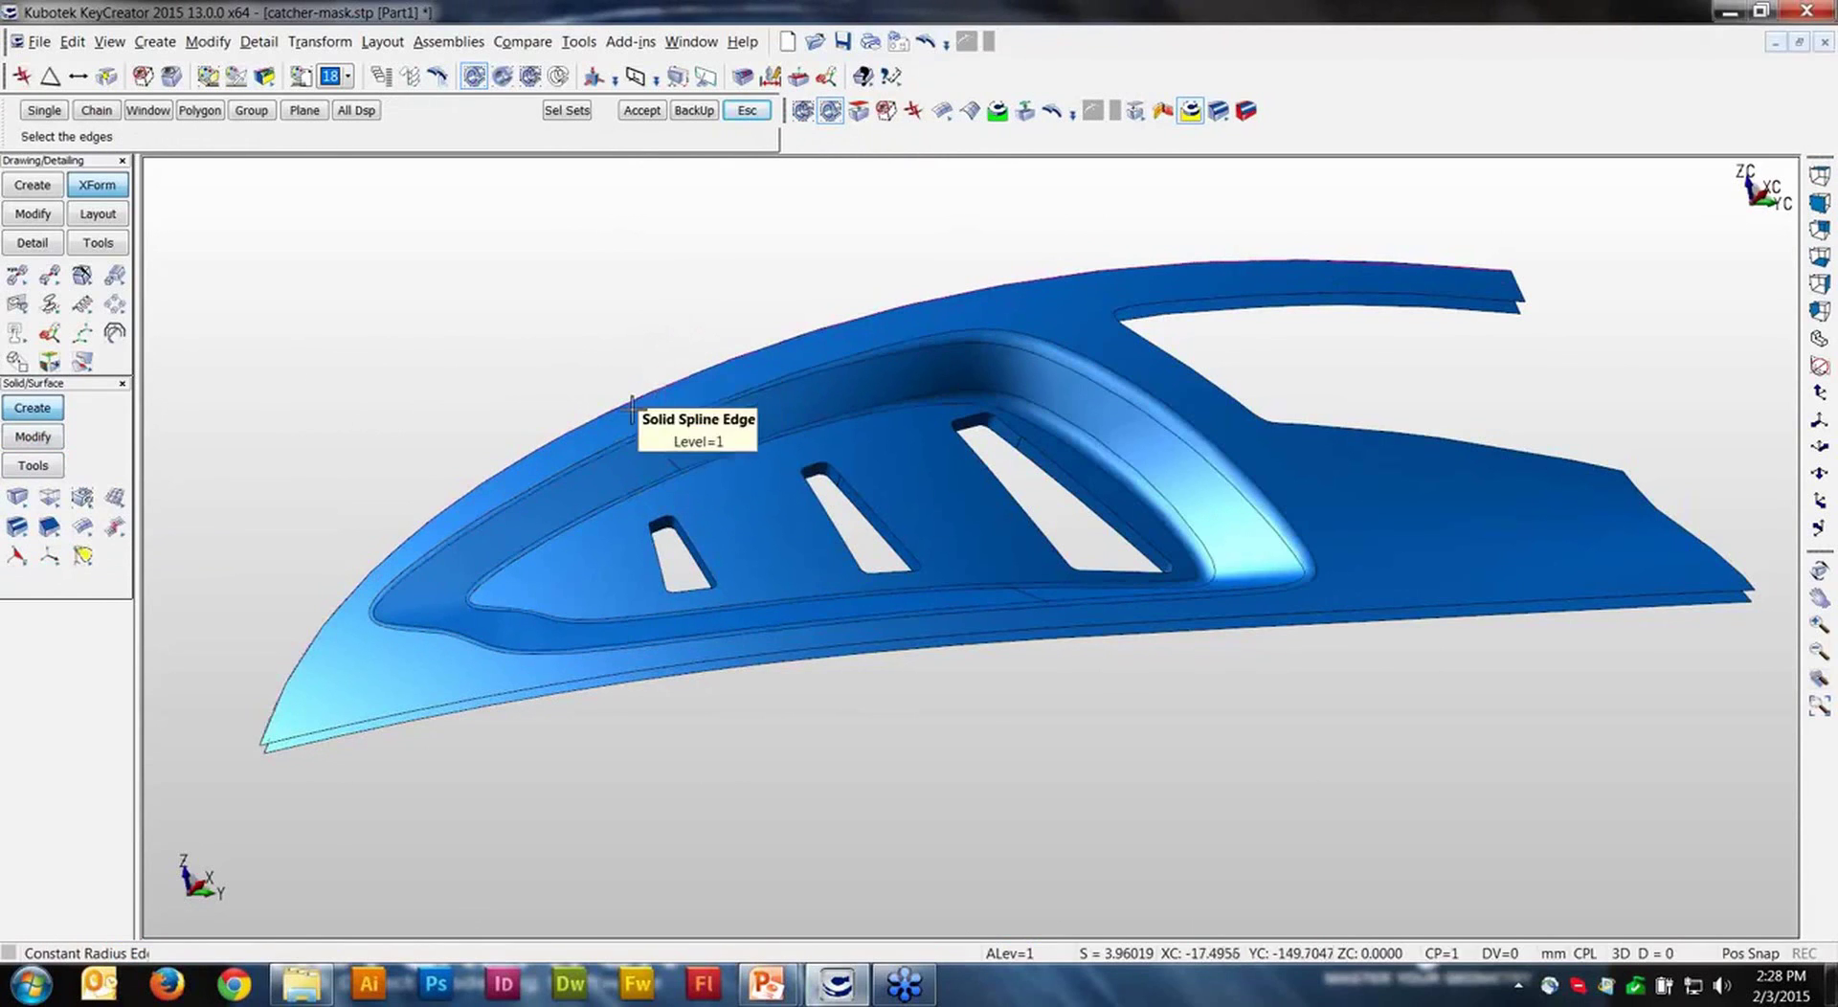
left_click(747, 110)
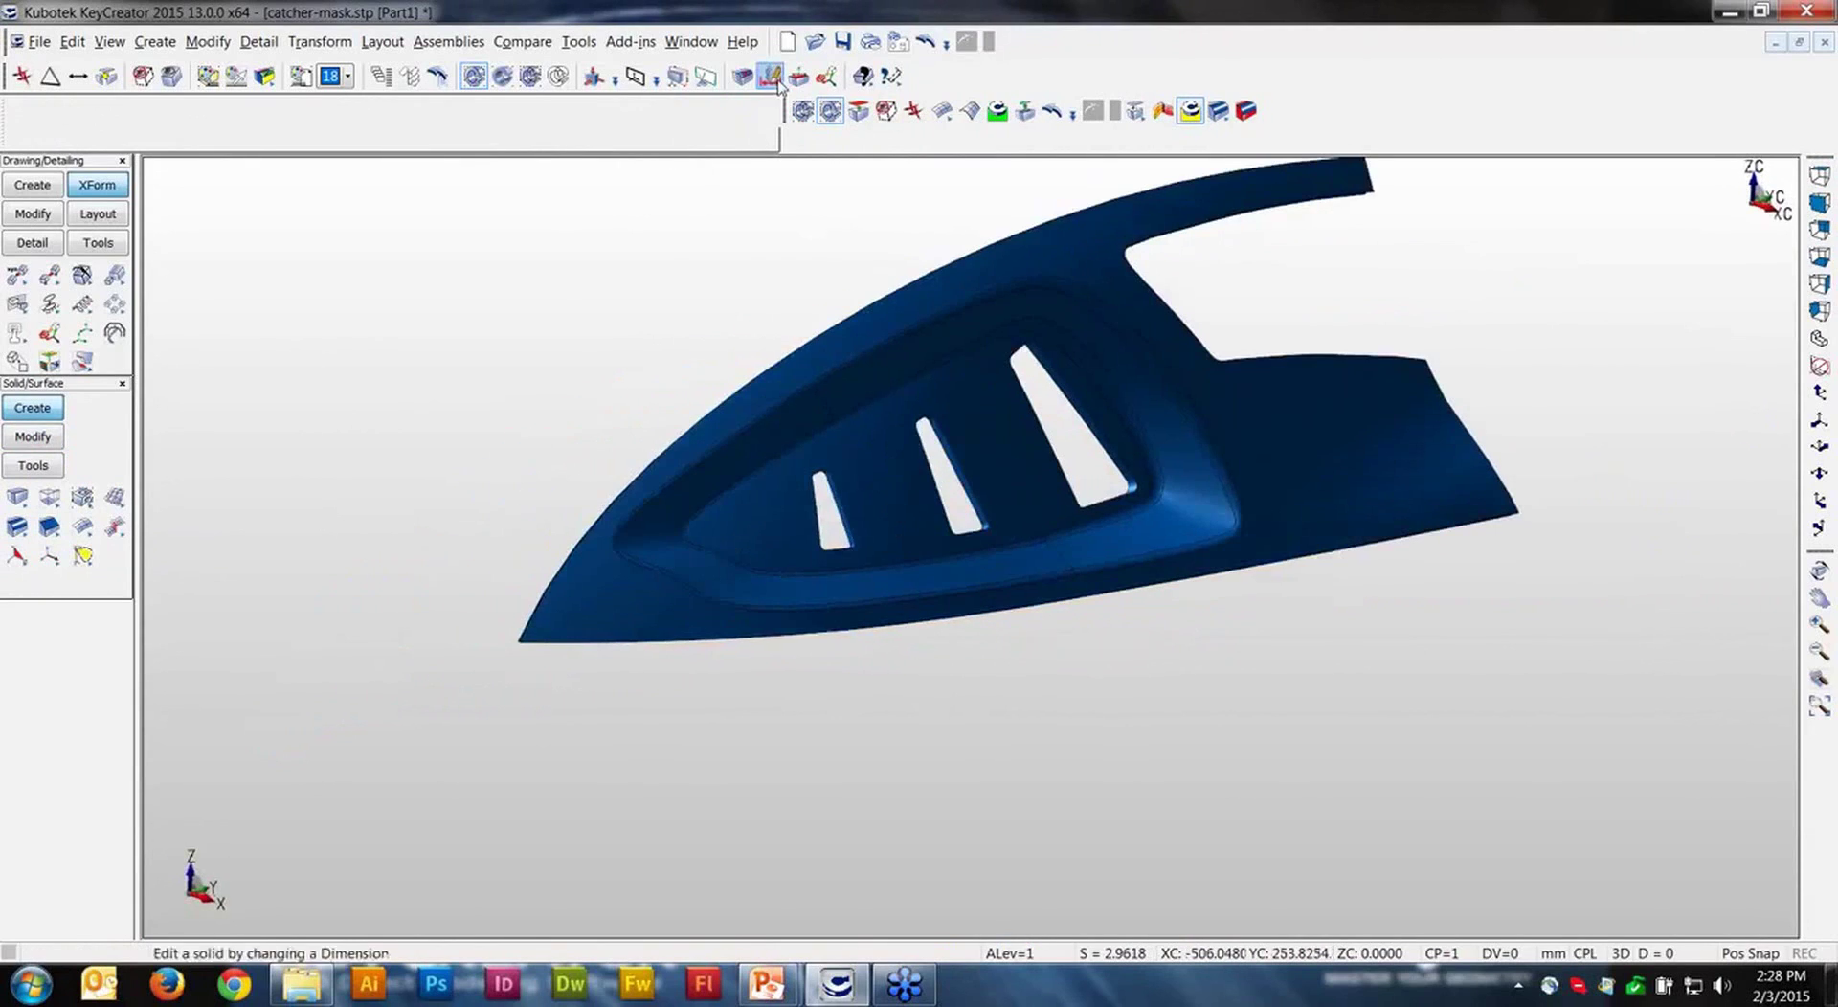
Step: Dimension the blend around the recess's outer rim and set its radius to 3 mm through a dimension-driven edit
left_click(1018, 599)
left_click(1188, 688)
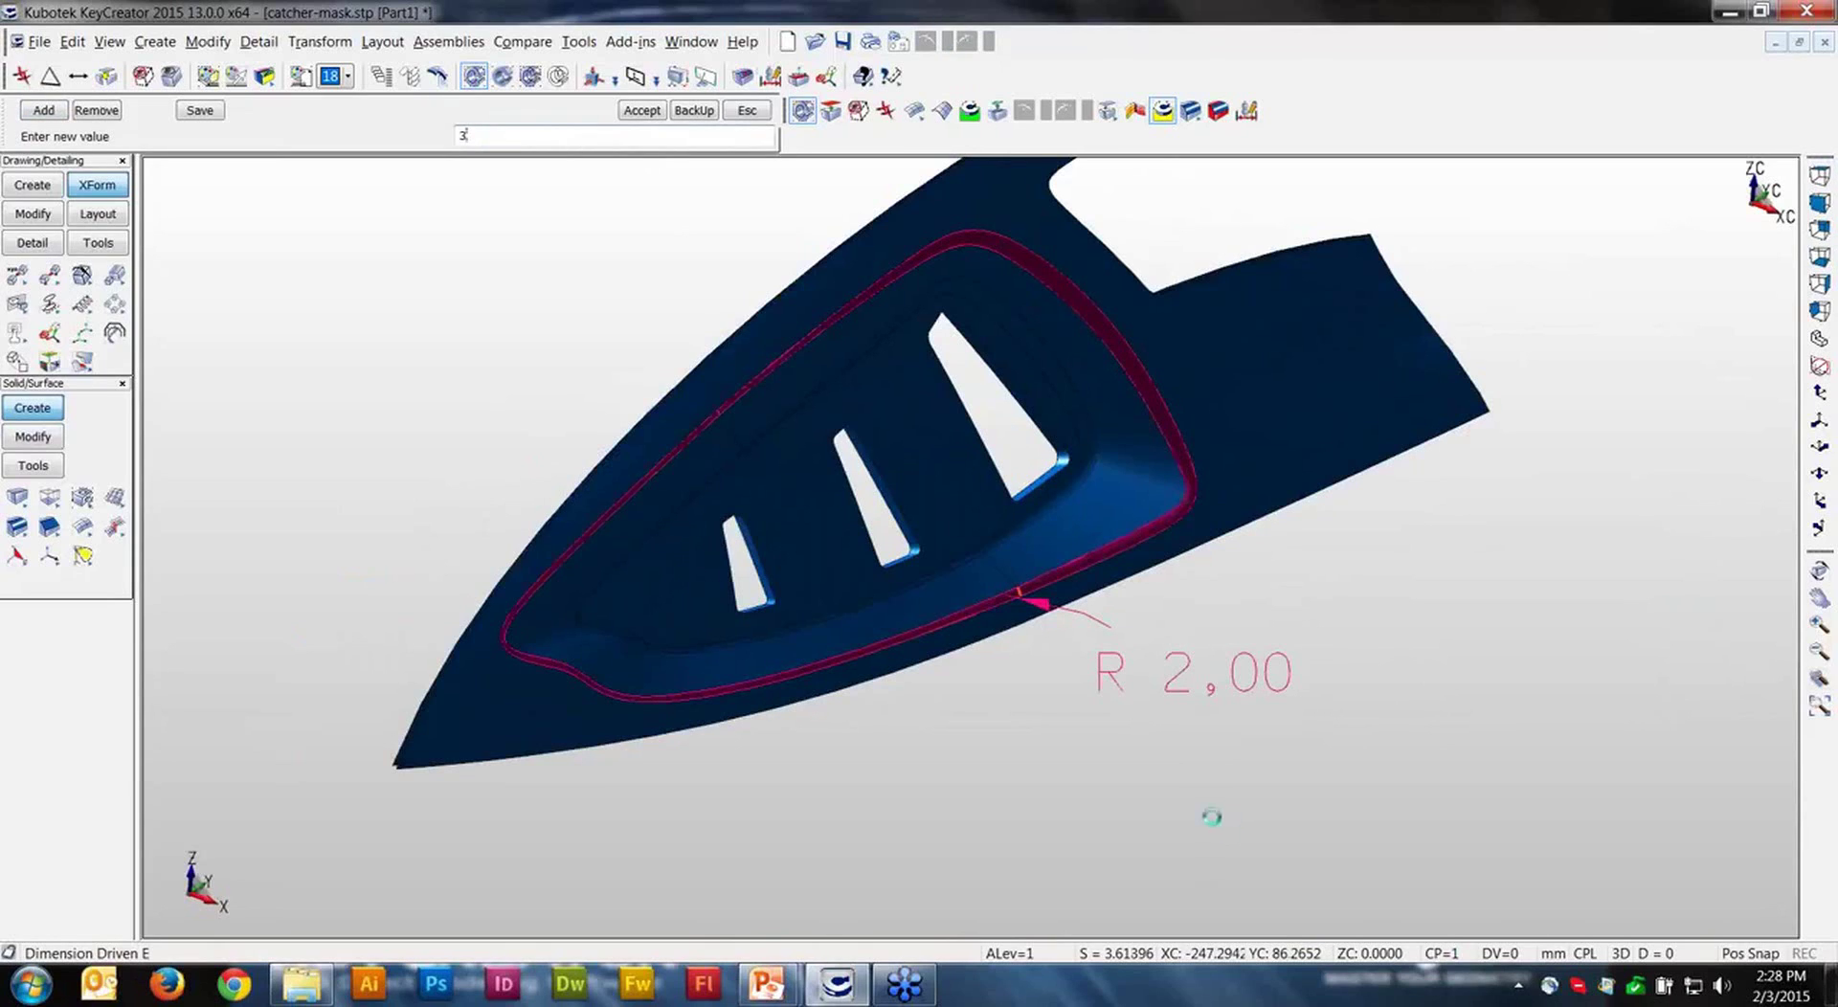
type("3")
key("Return")
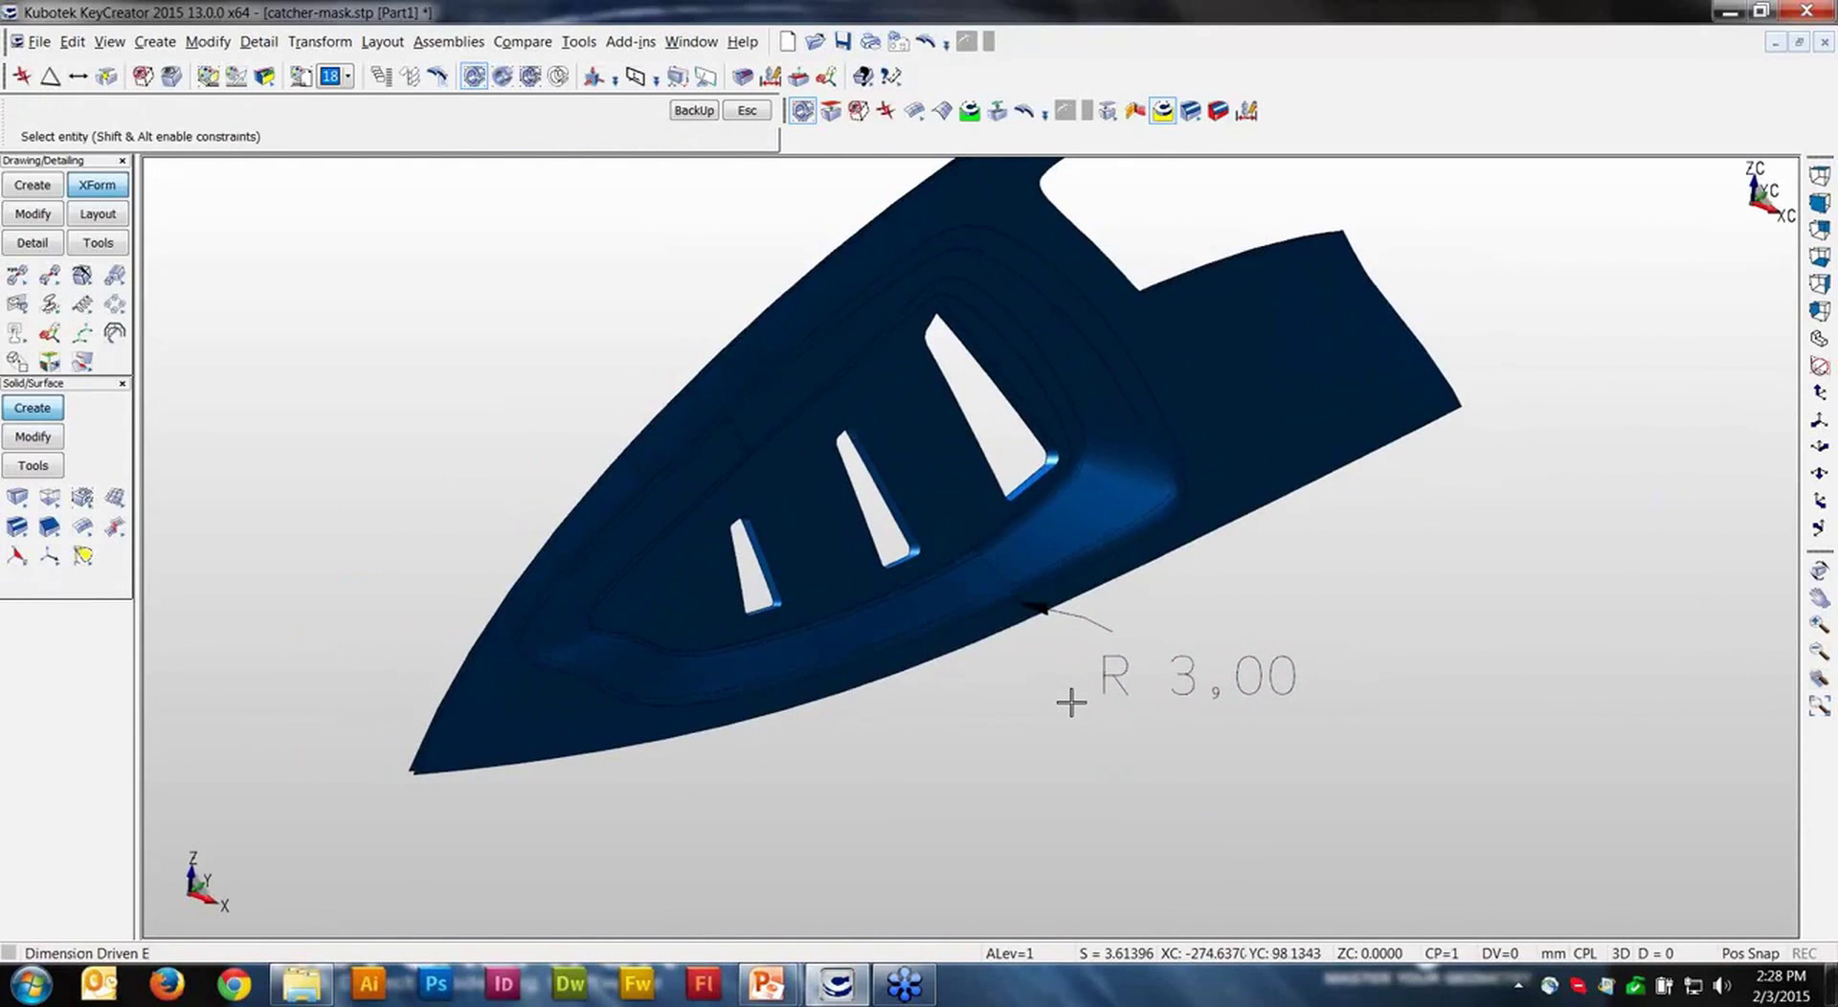
key("Escape")
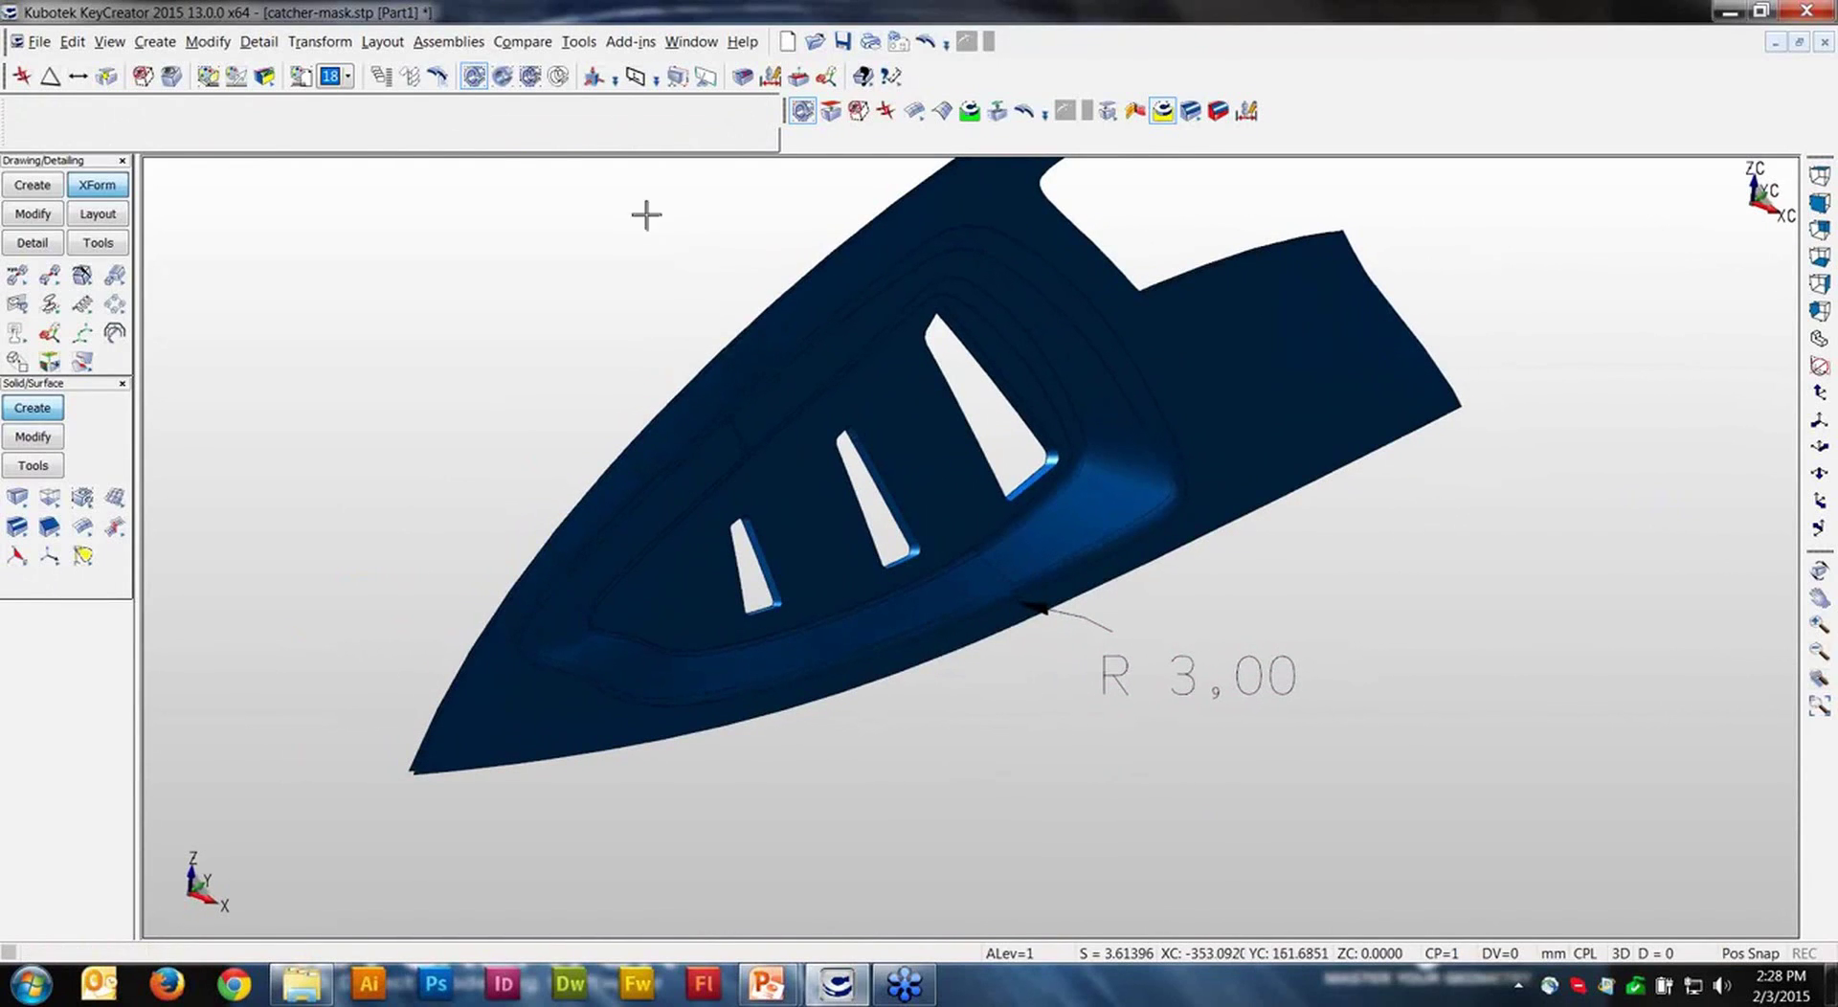
Step: Unblank the mask shell's sheet body around the blue side panel, leaving the wire cage hidden
left_click(172, 76)
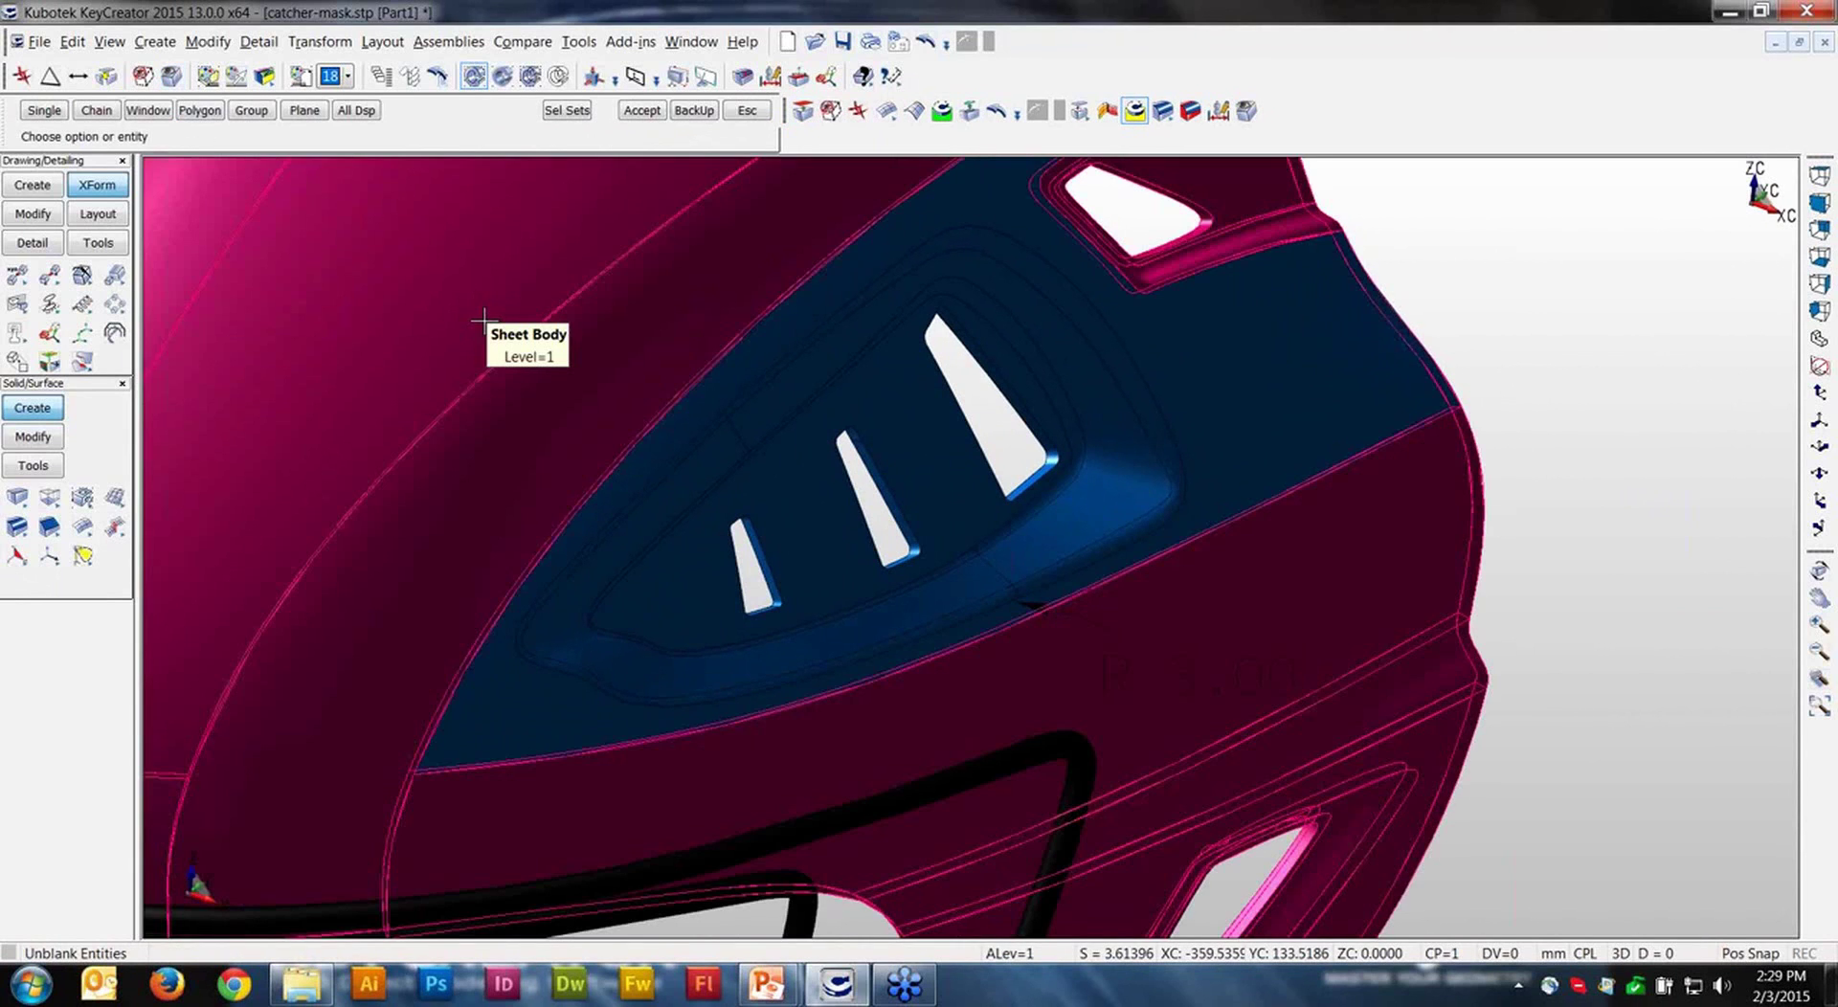
left_click(485, 320)
left_click(747, 110)
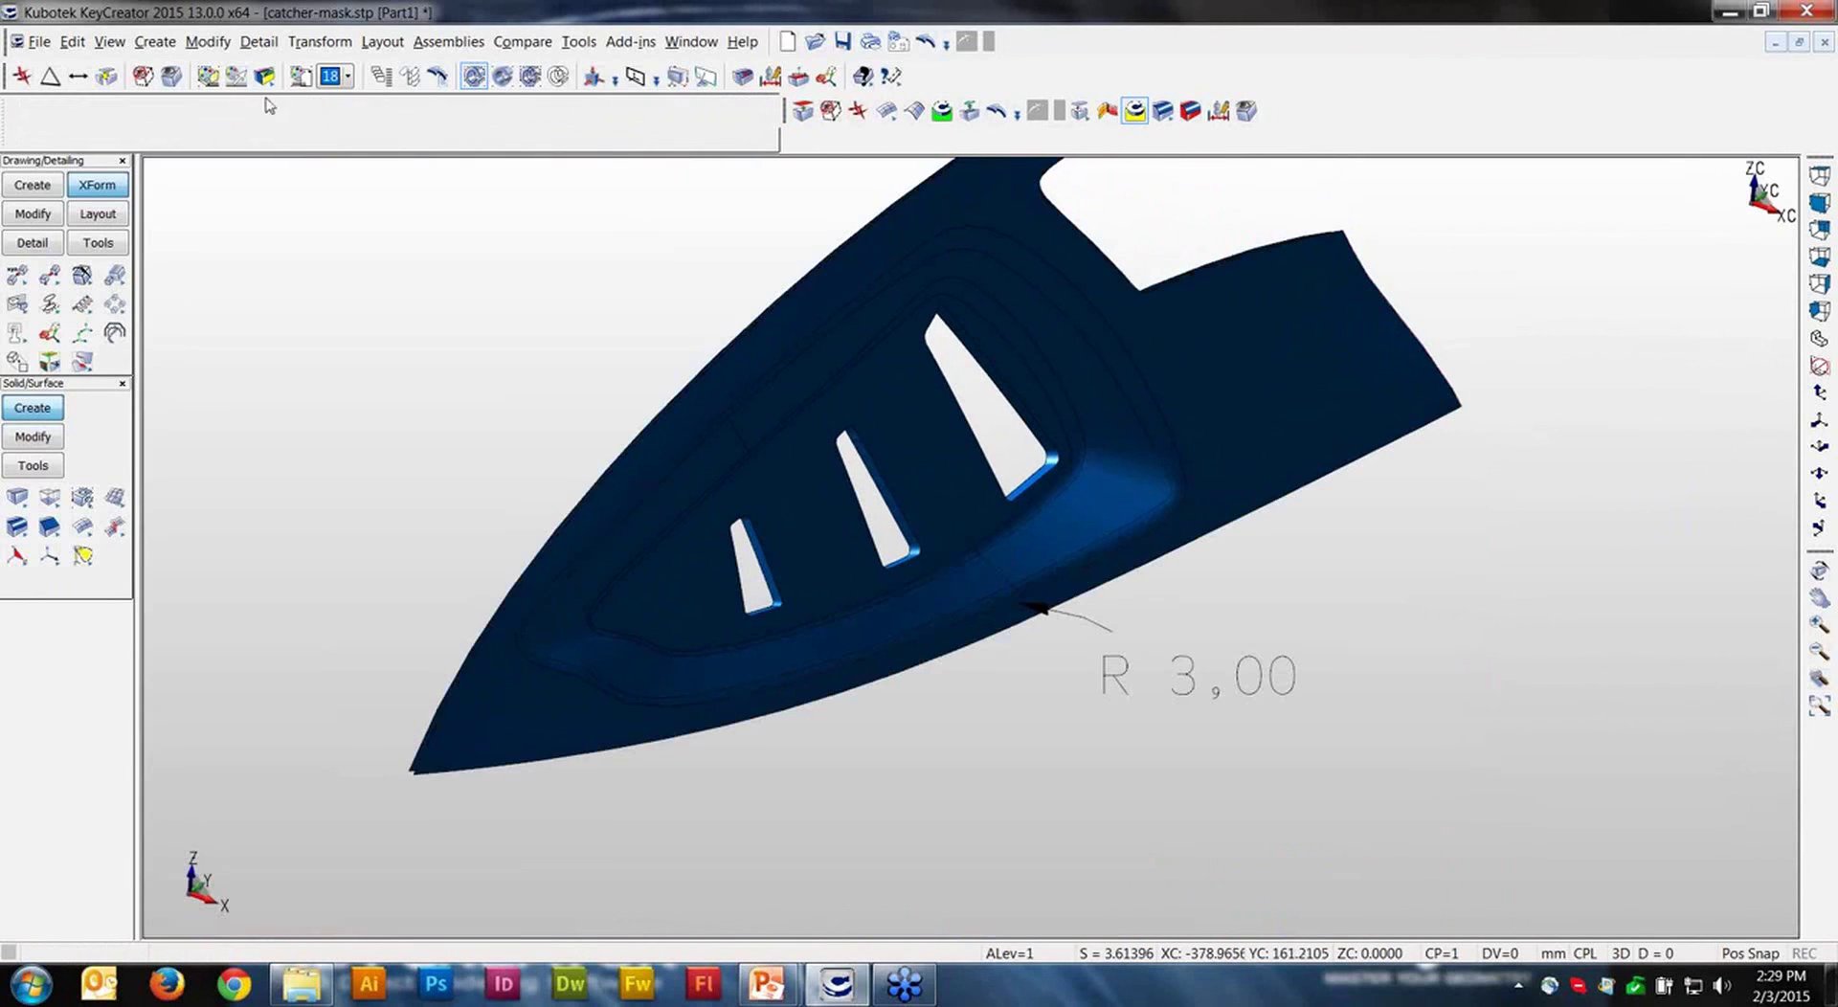
left_click(171, 76)
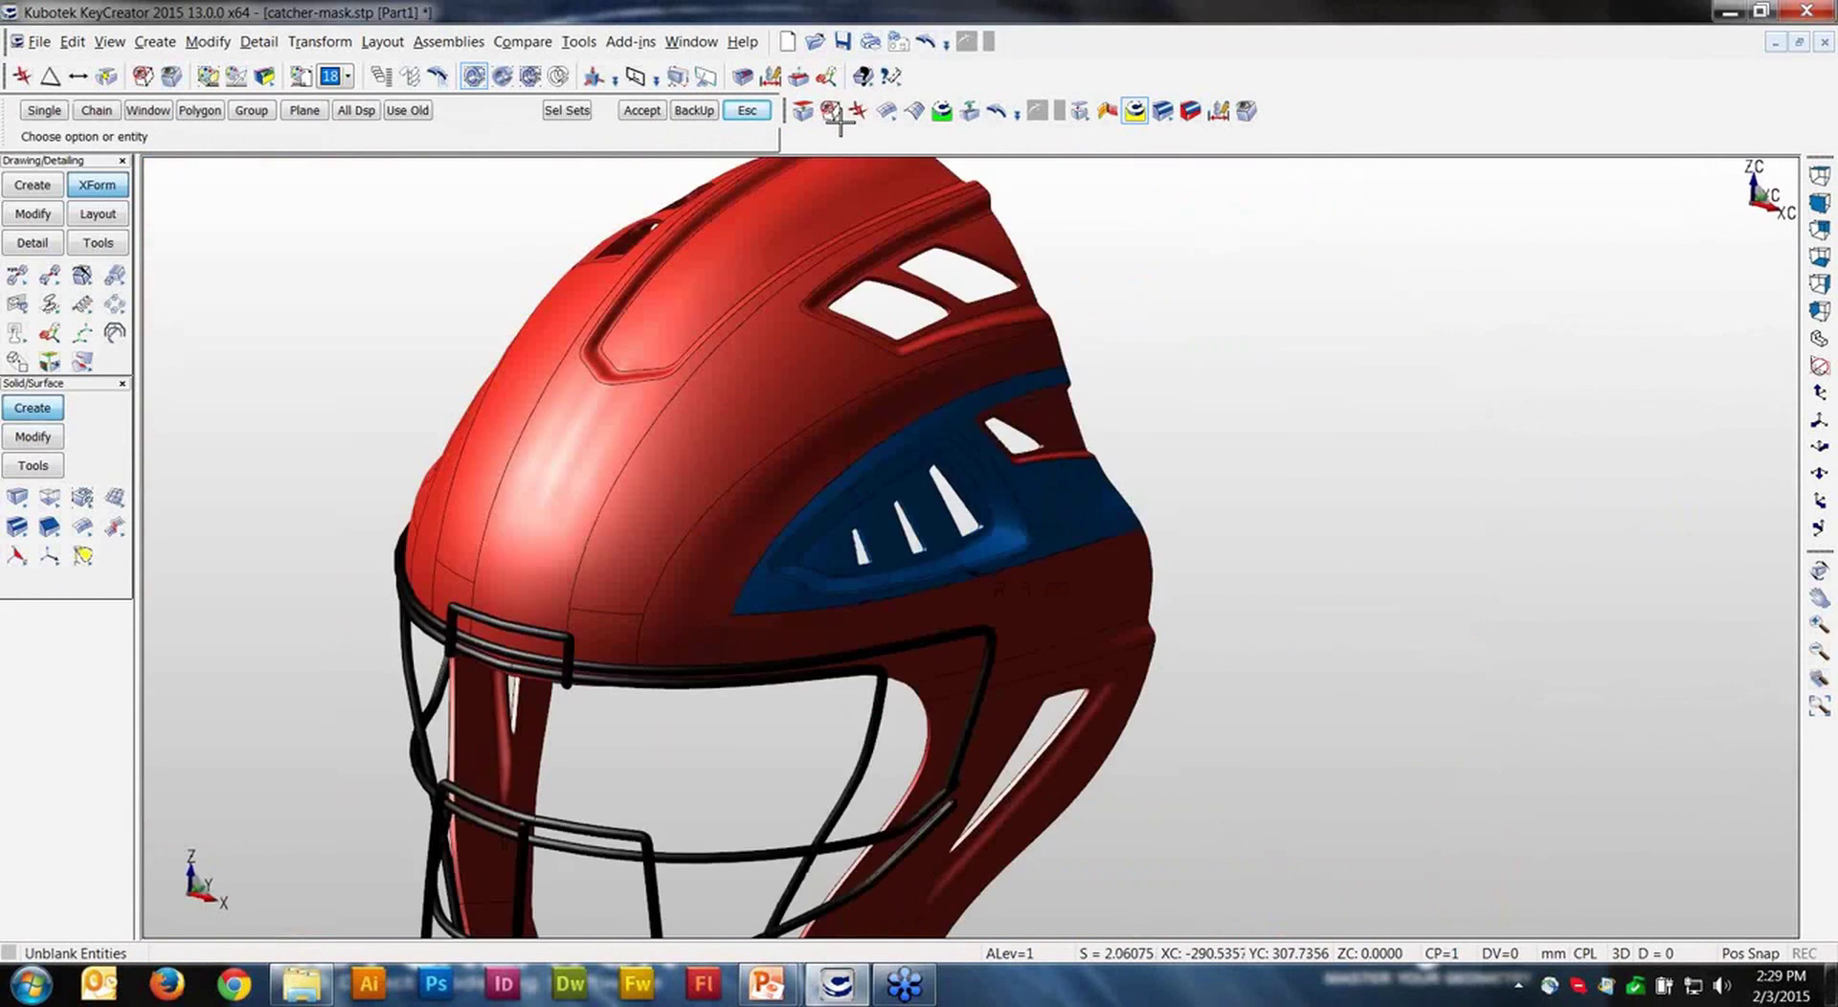
left_click(747, 110)
middle_click_drag(1094, 247, 1120, 287)
Step: Stitch the edited side panel and the rest of the mask shell together with a maximum stitch tolerance of 0.025
left_click(32, 437)
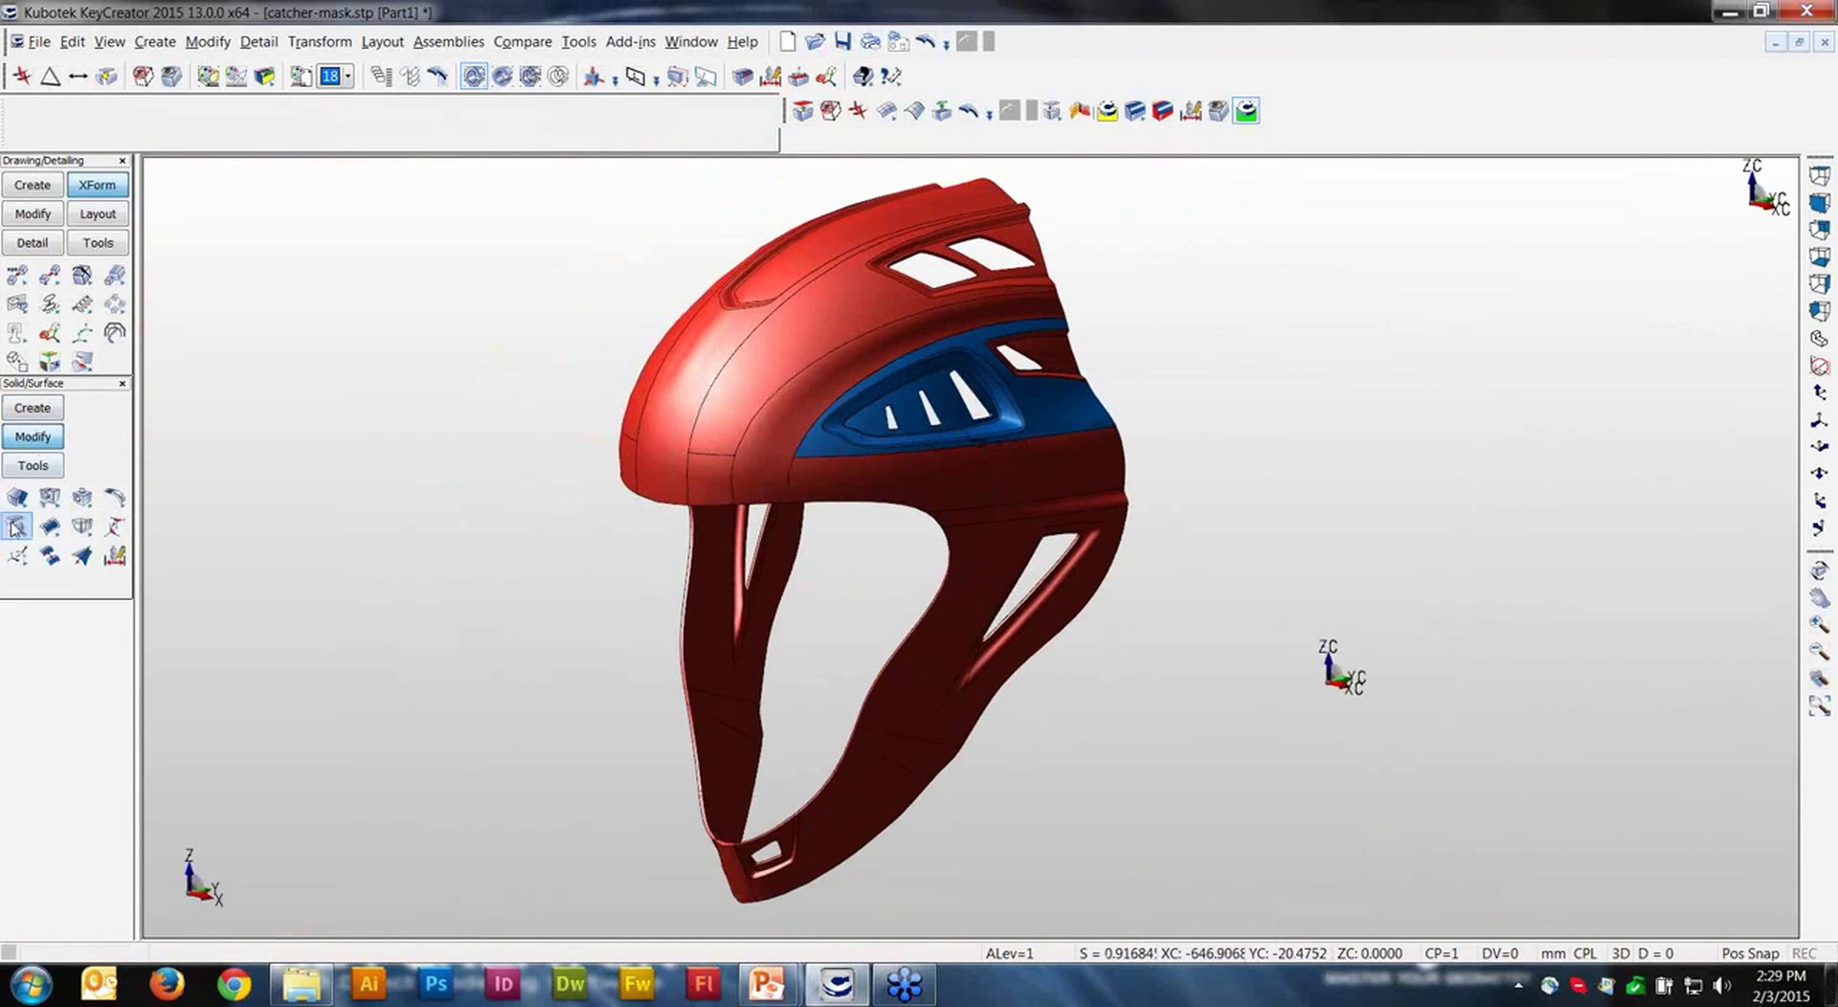
left_click(16, 525)
left_click(55, 543)
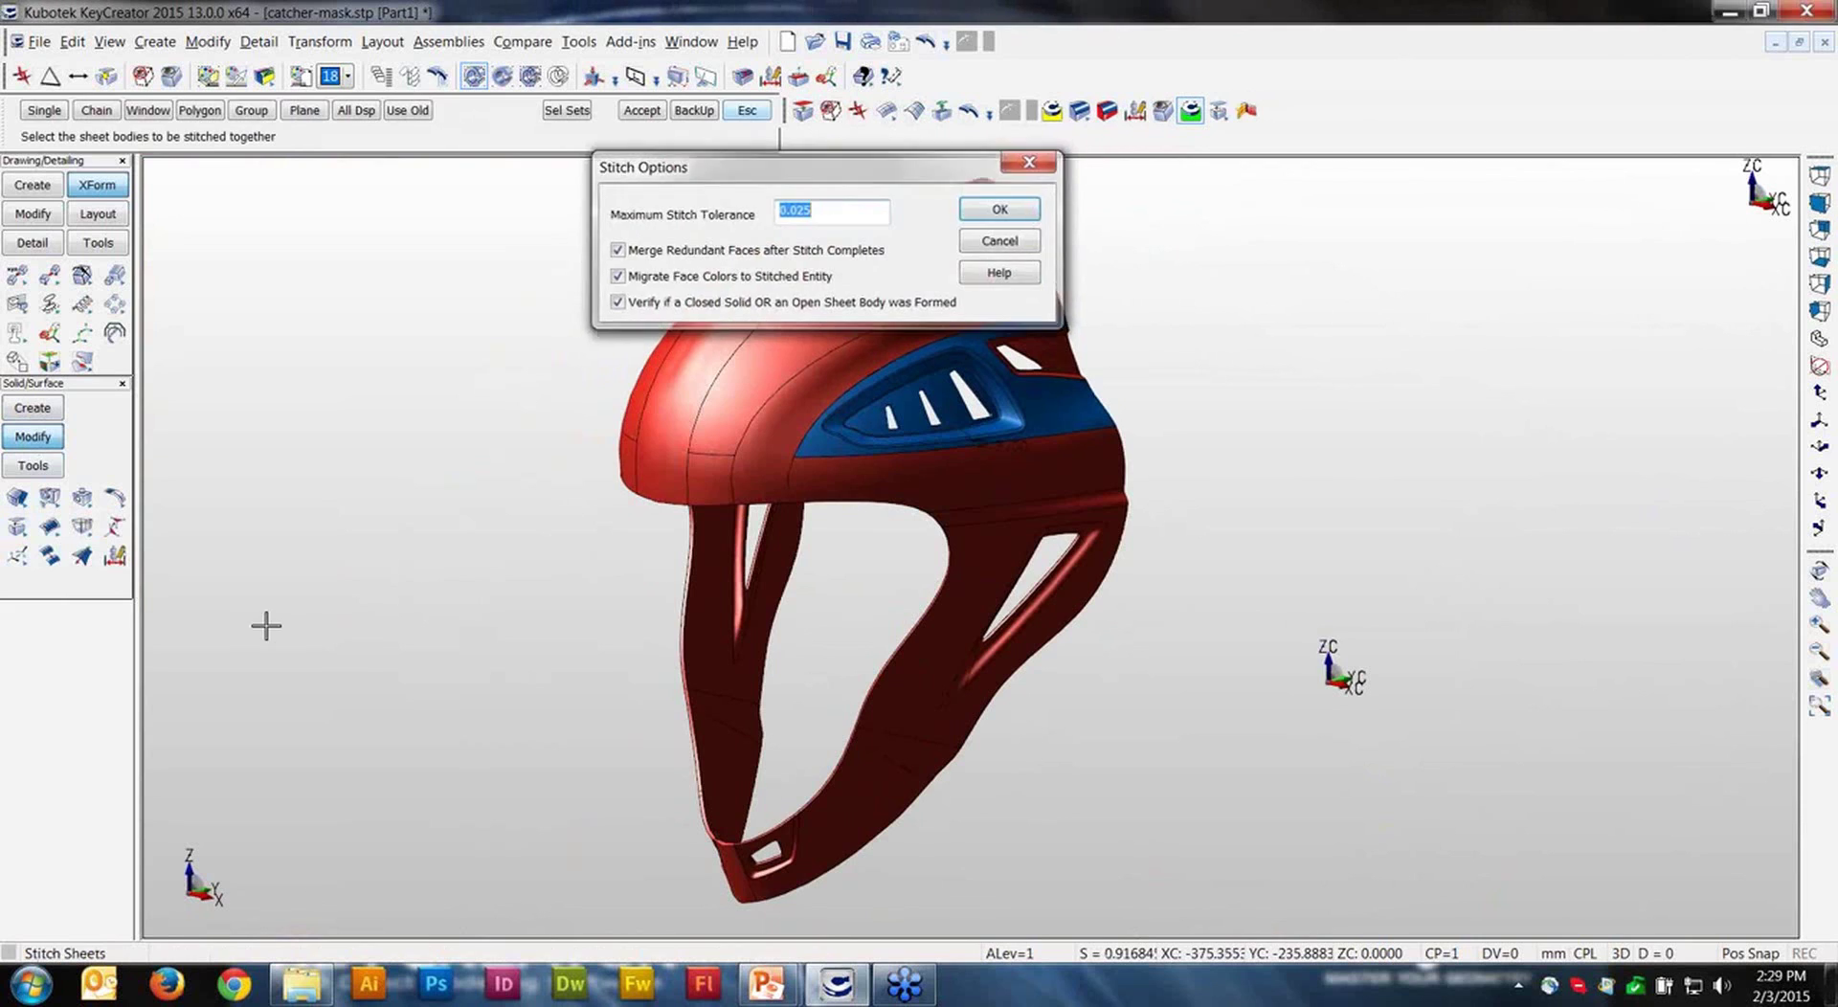
key("Return")
left_click_drag(587, 876, 1216, 202)
key("Return")
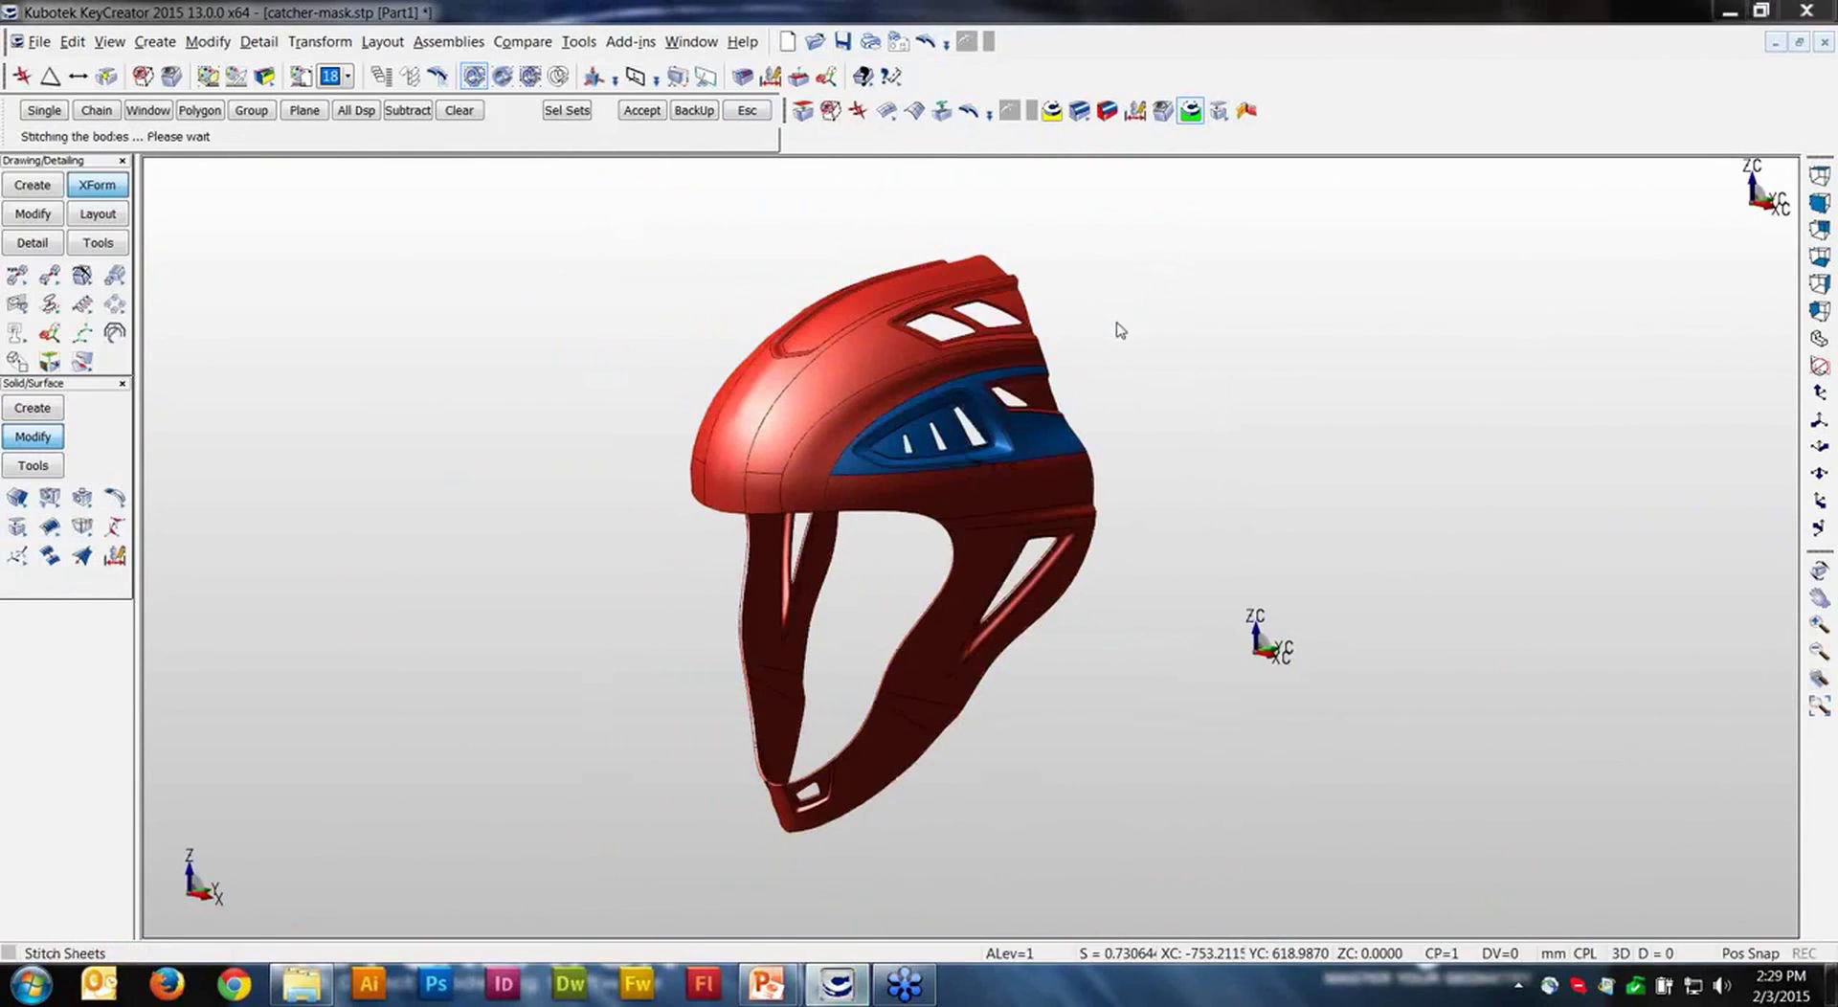
left_click_drag(1174, 382, 1113, 388)
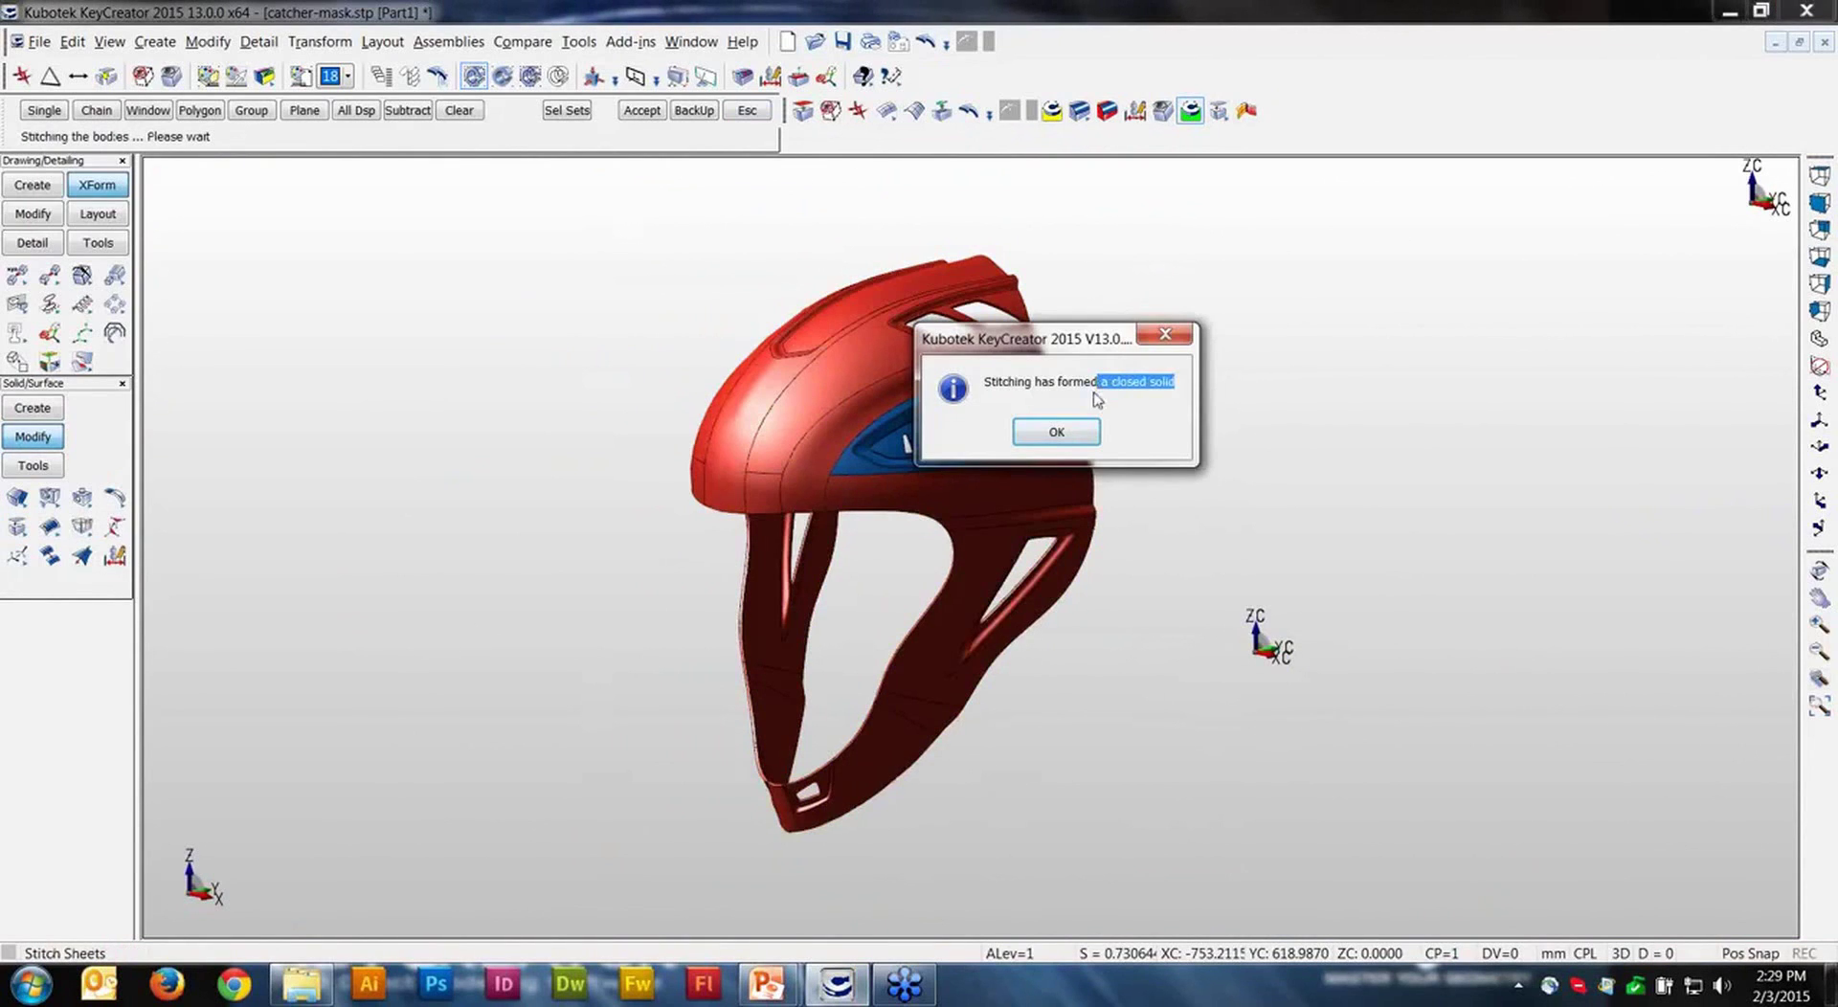
left_click(1056, 431)
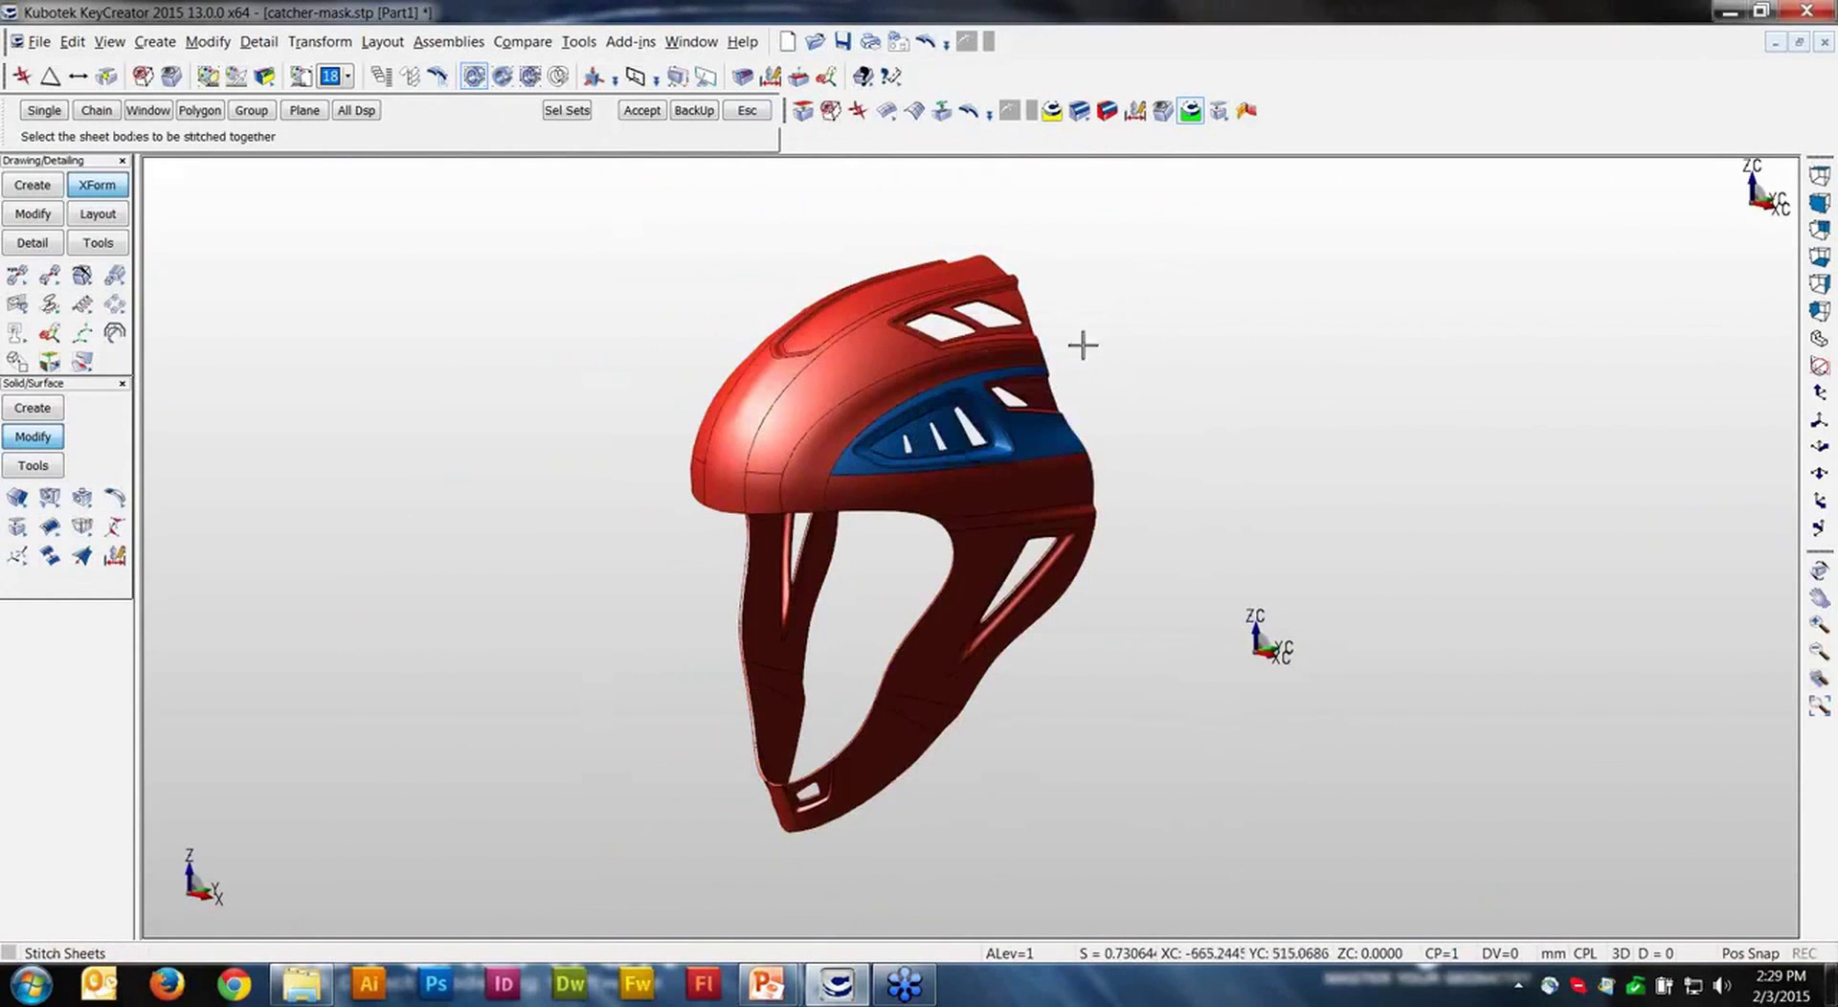
key("Delete")
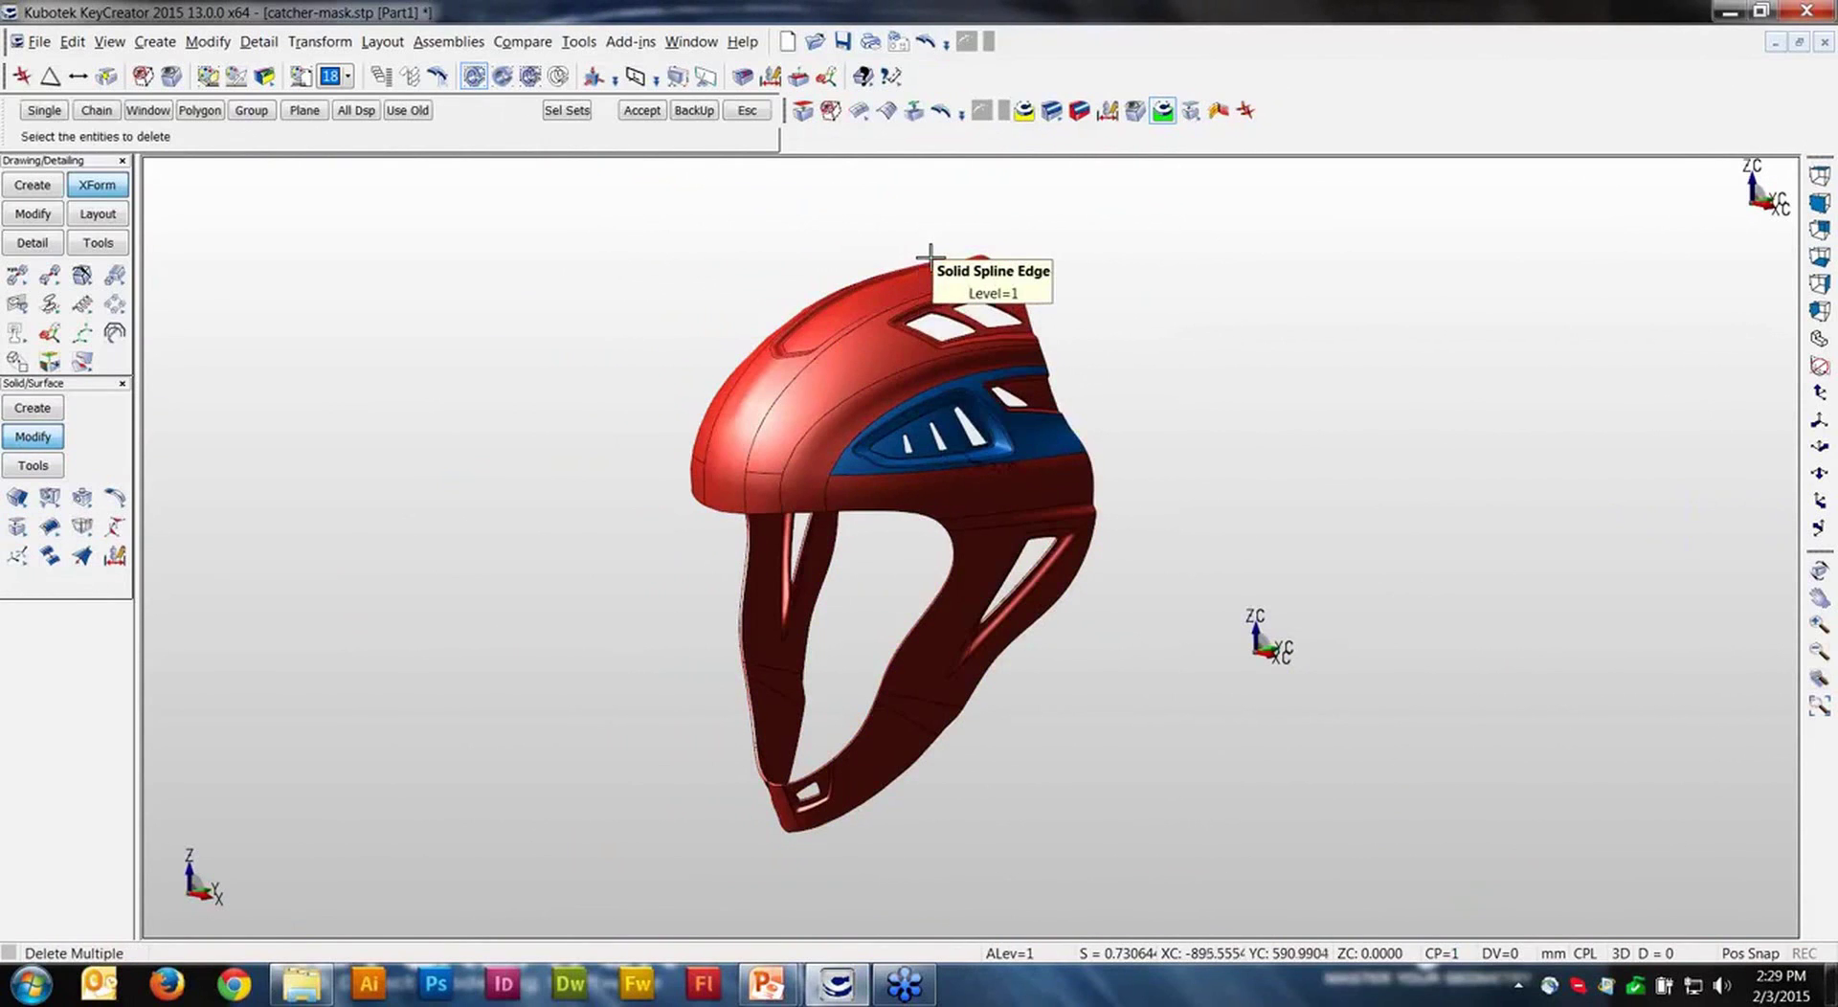
left_click(747, 113)
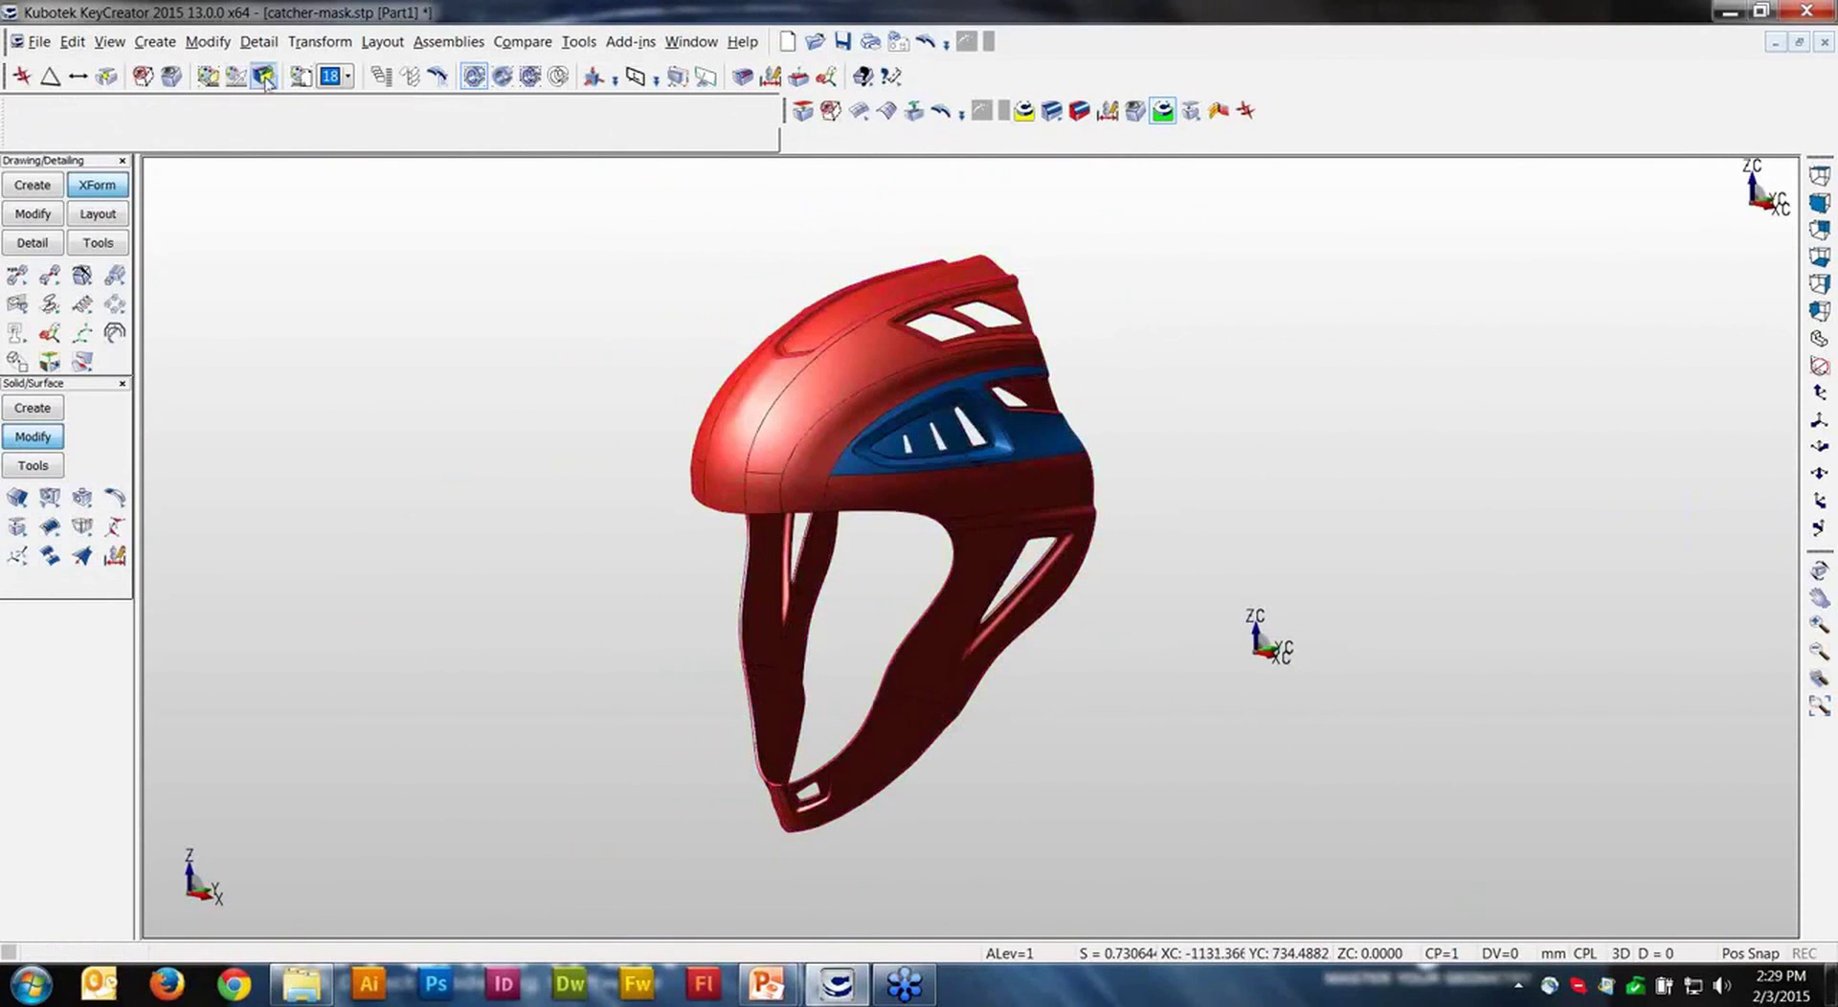
Step: Unset the material rendering on all faces of the whole mask shell
left_click(266, 79)
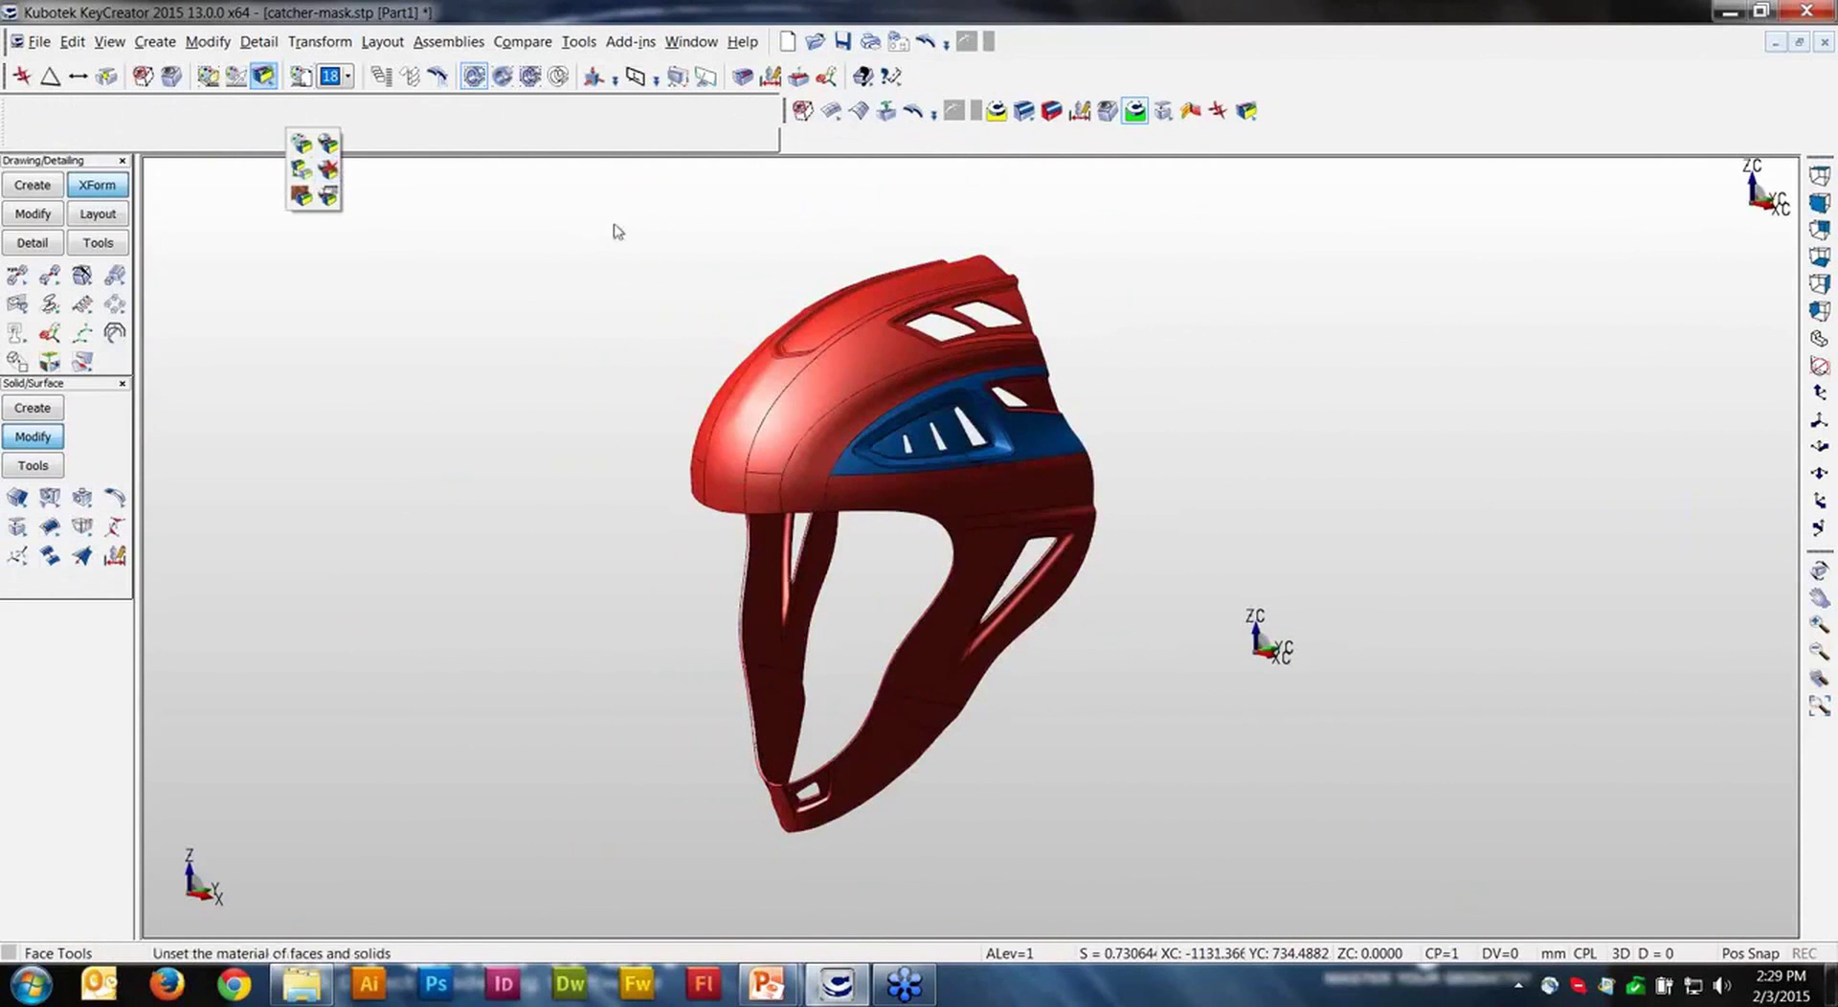
left_click(327, 177)
left_click(595, 213)
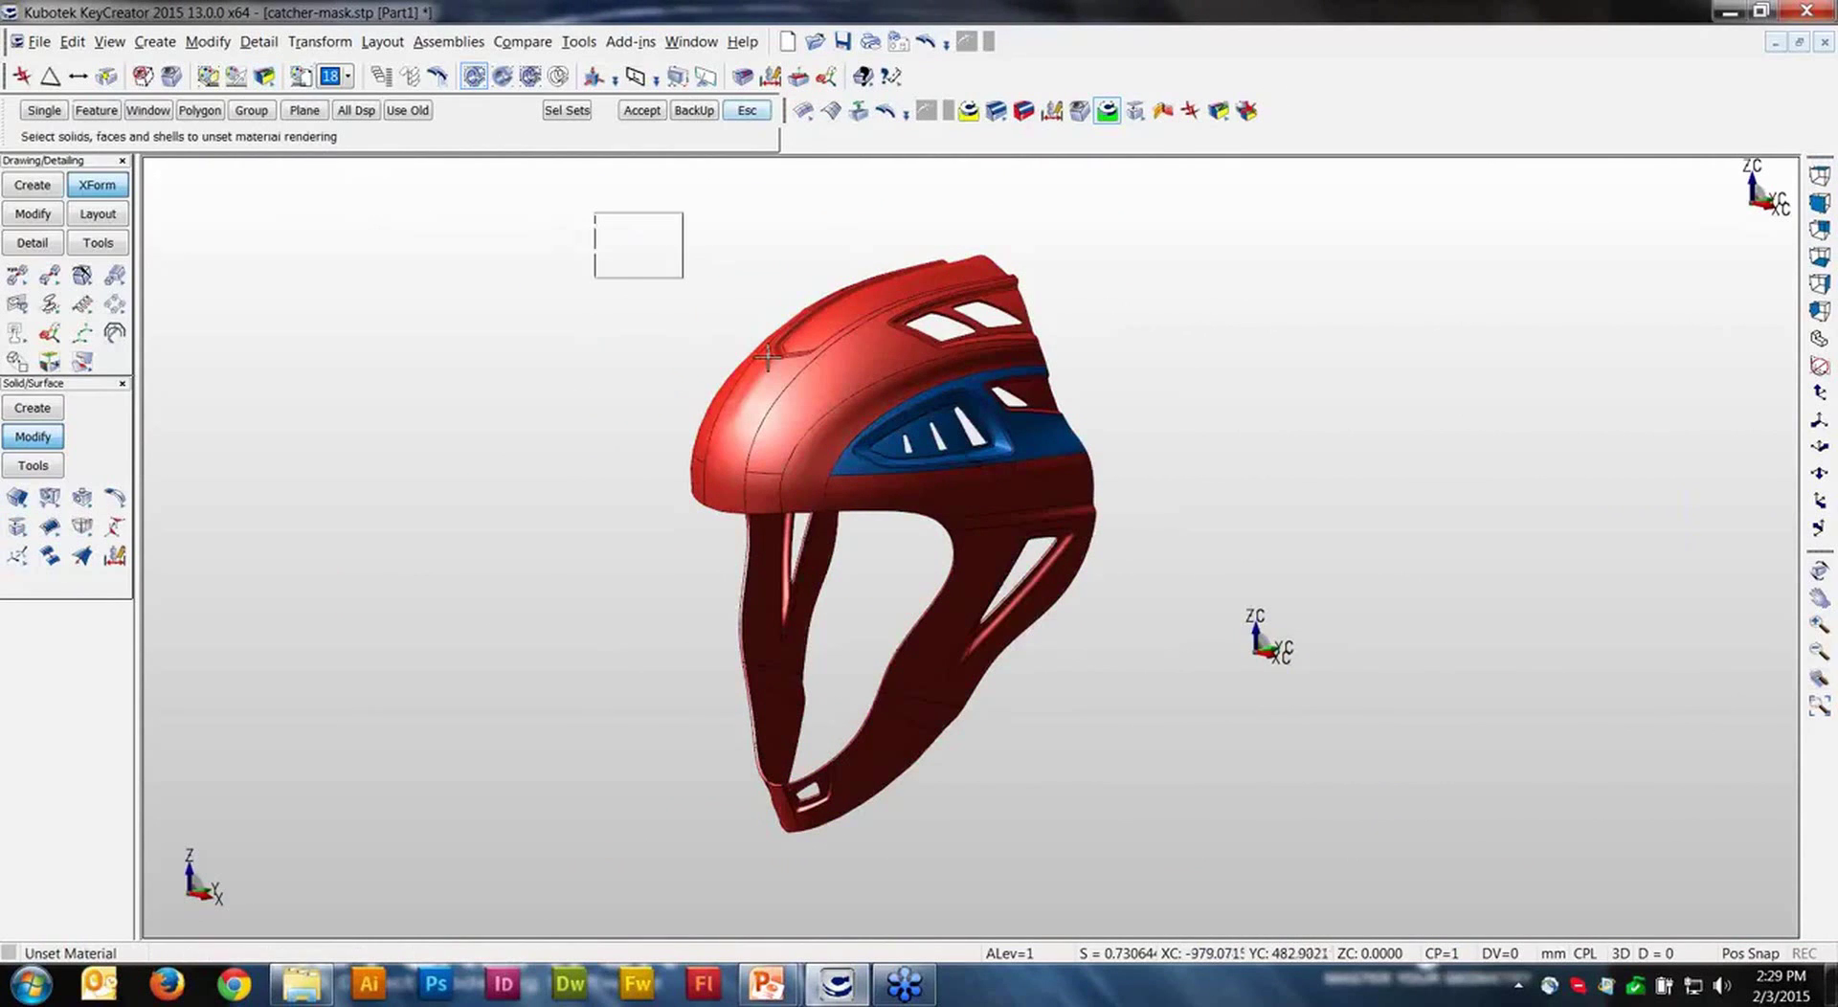
left_click(1215, 866)
key("Return")
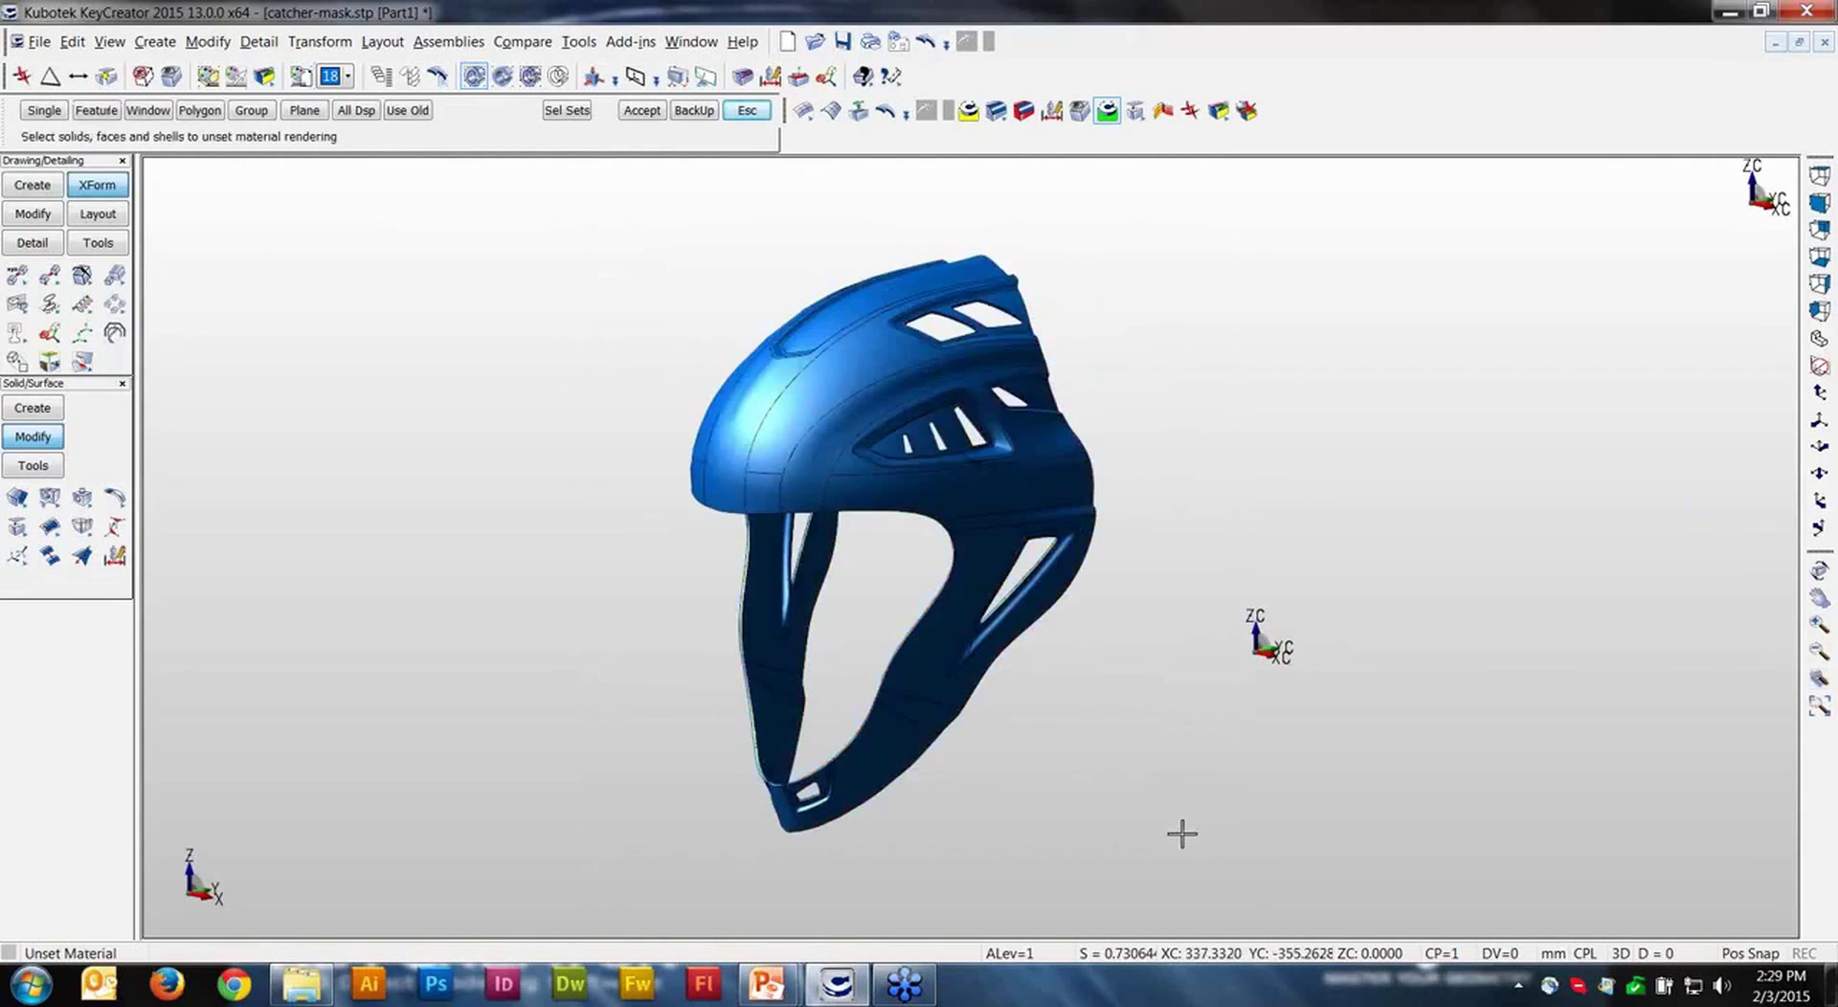
left_click(747, 110)
scroll(1173, 225, "up", 6)
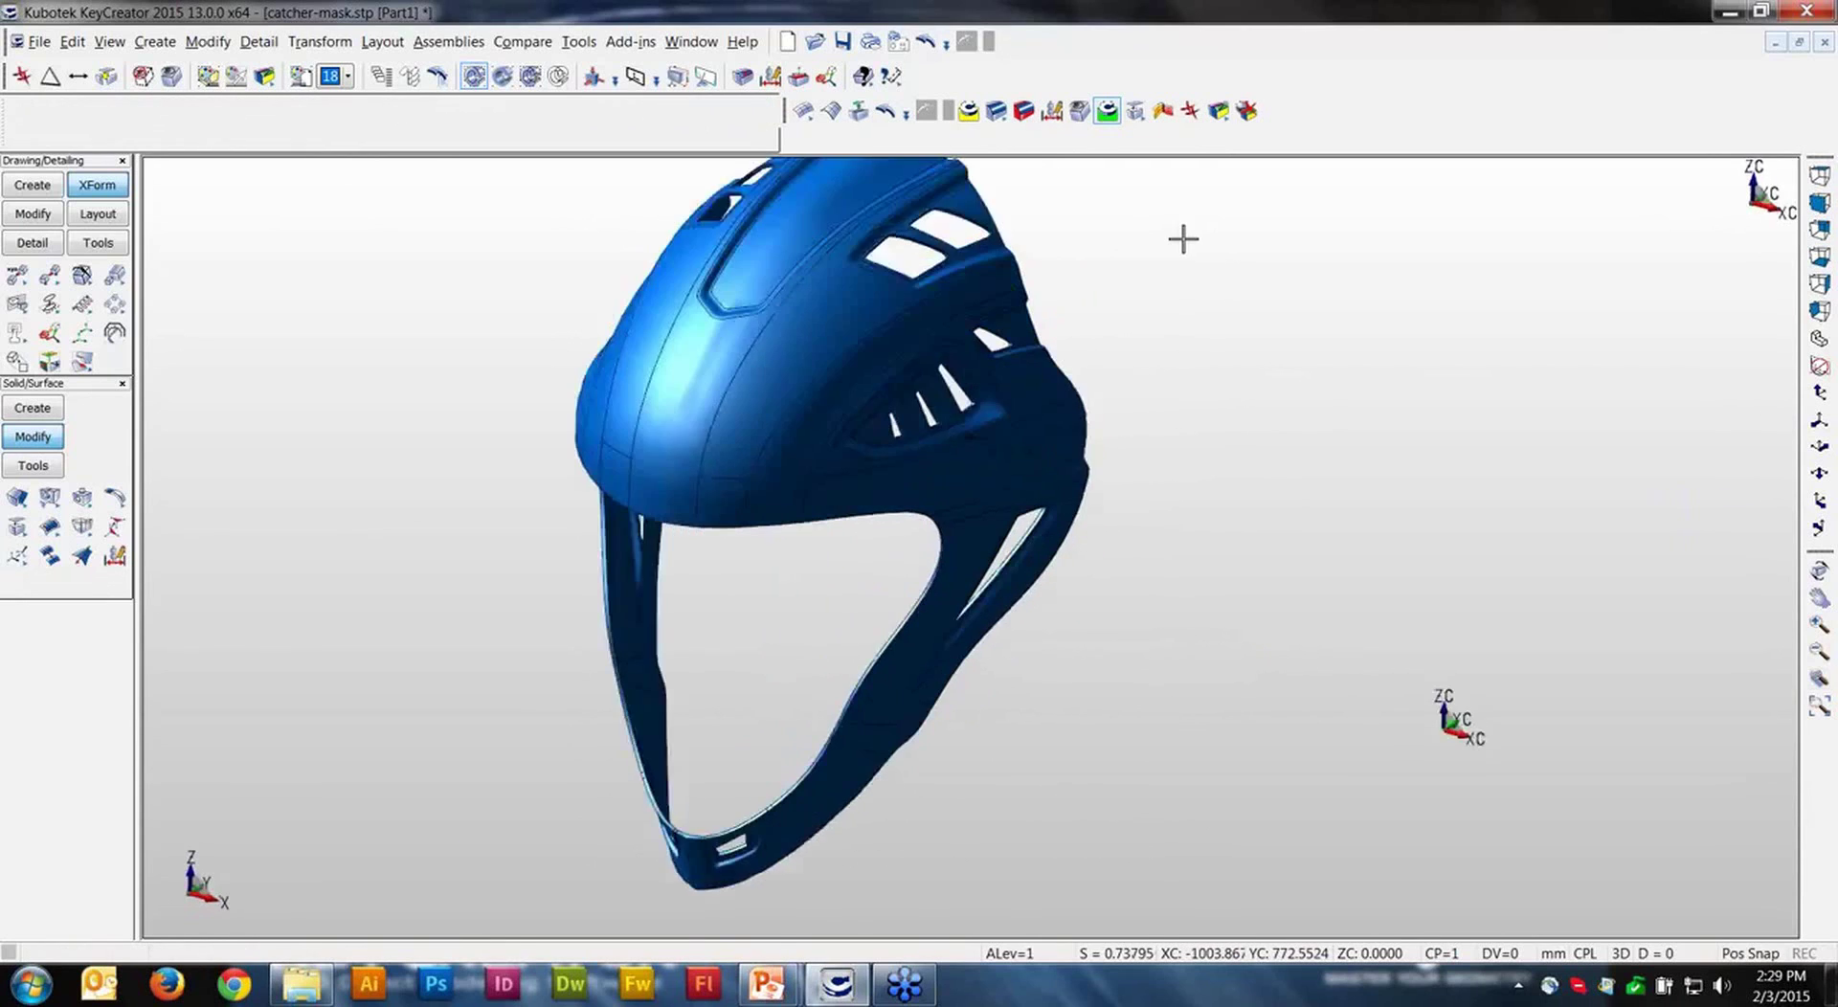
scroll(1184, 239, "up", 4)
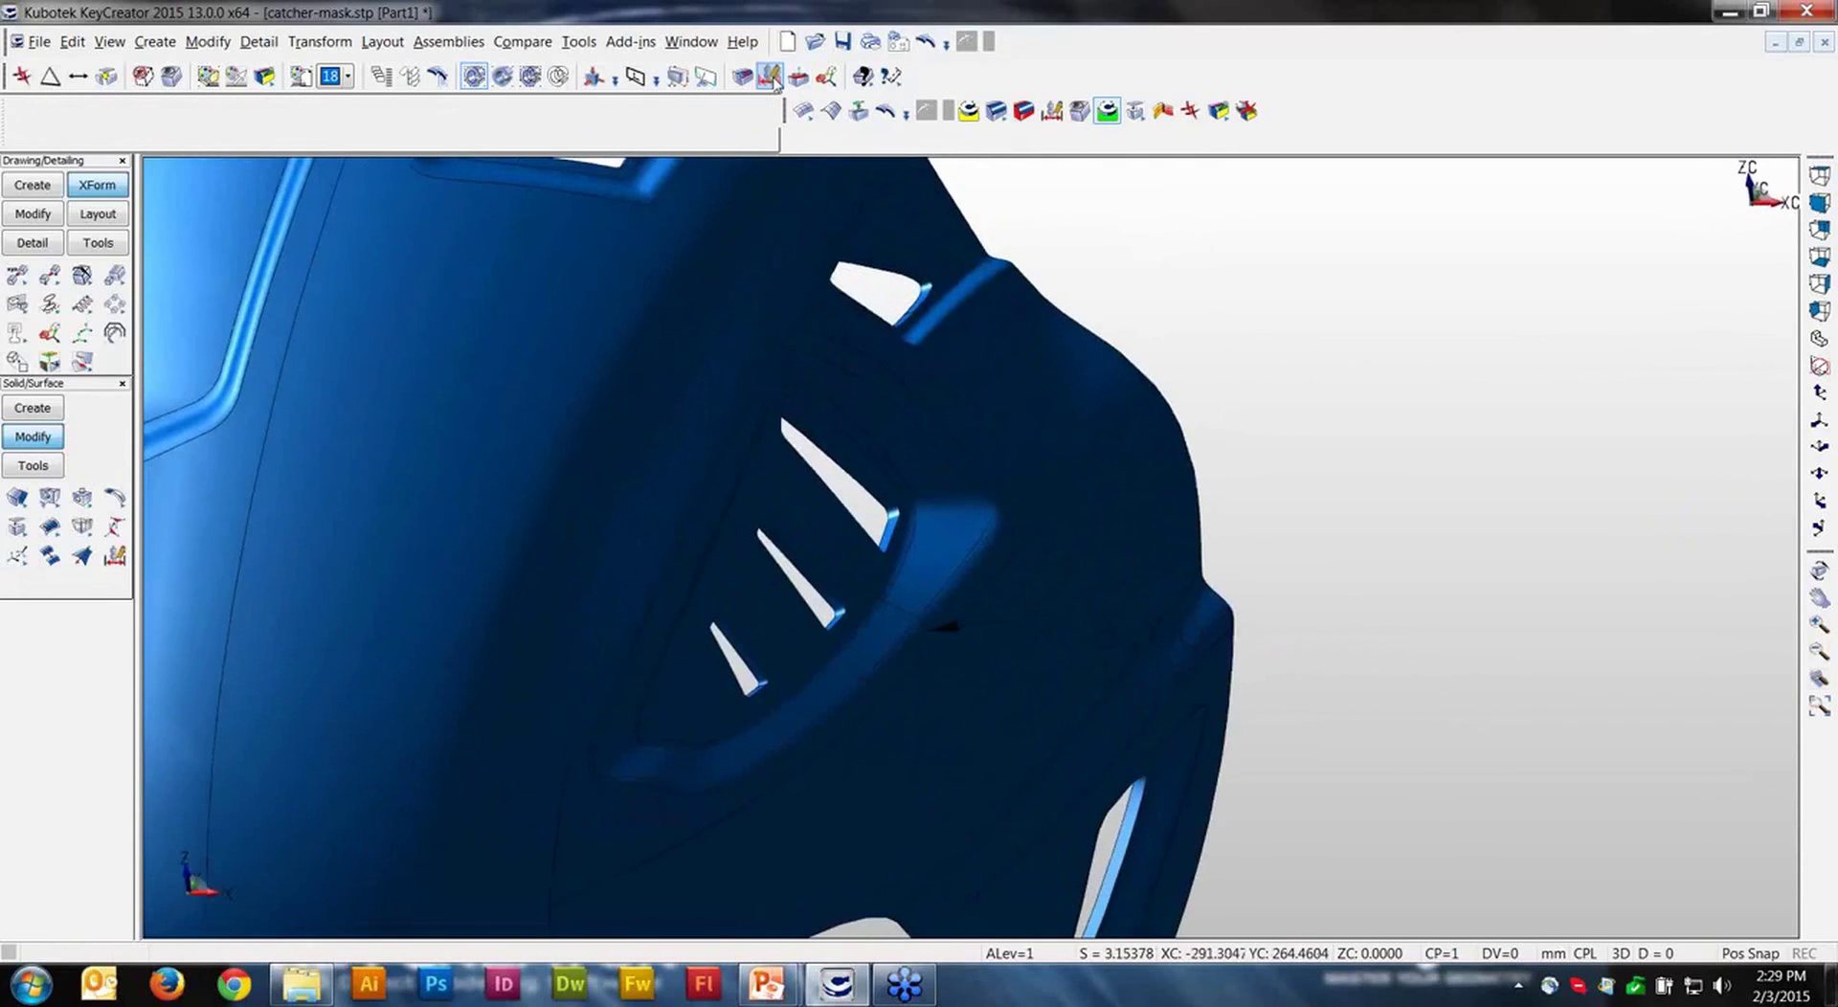
Step: Set the radius of the blend around the side vent recess's outer rim to 4 mm through a dimension-driven edit
left_click(771, 76)
left_click(936, 628)
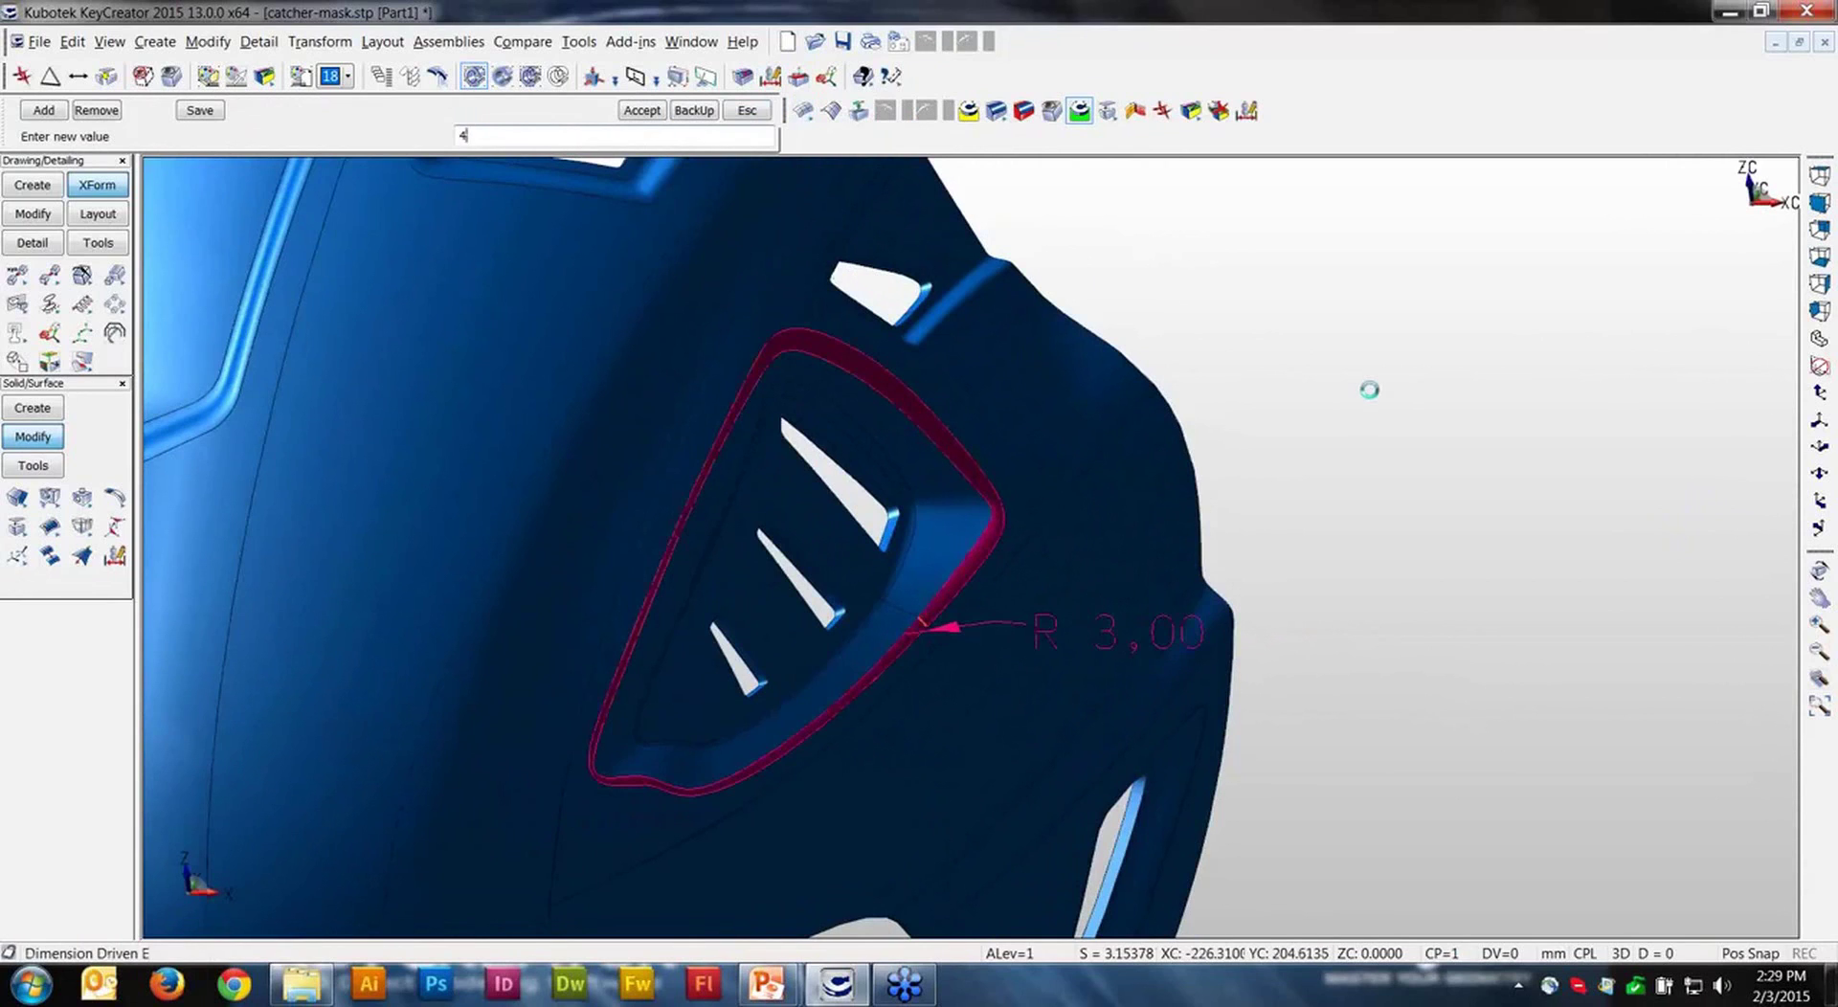
type("4")
key("Return")
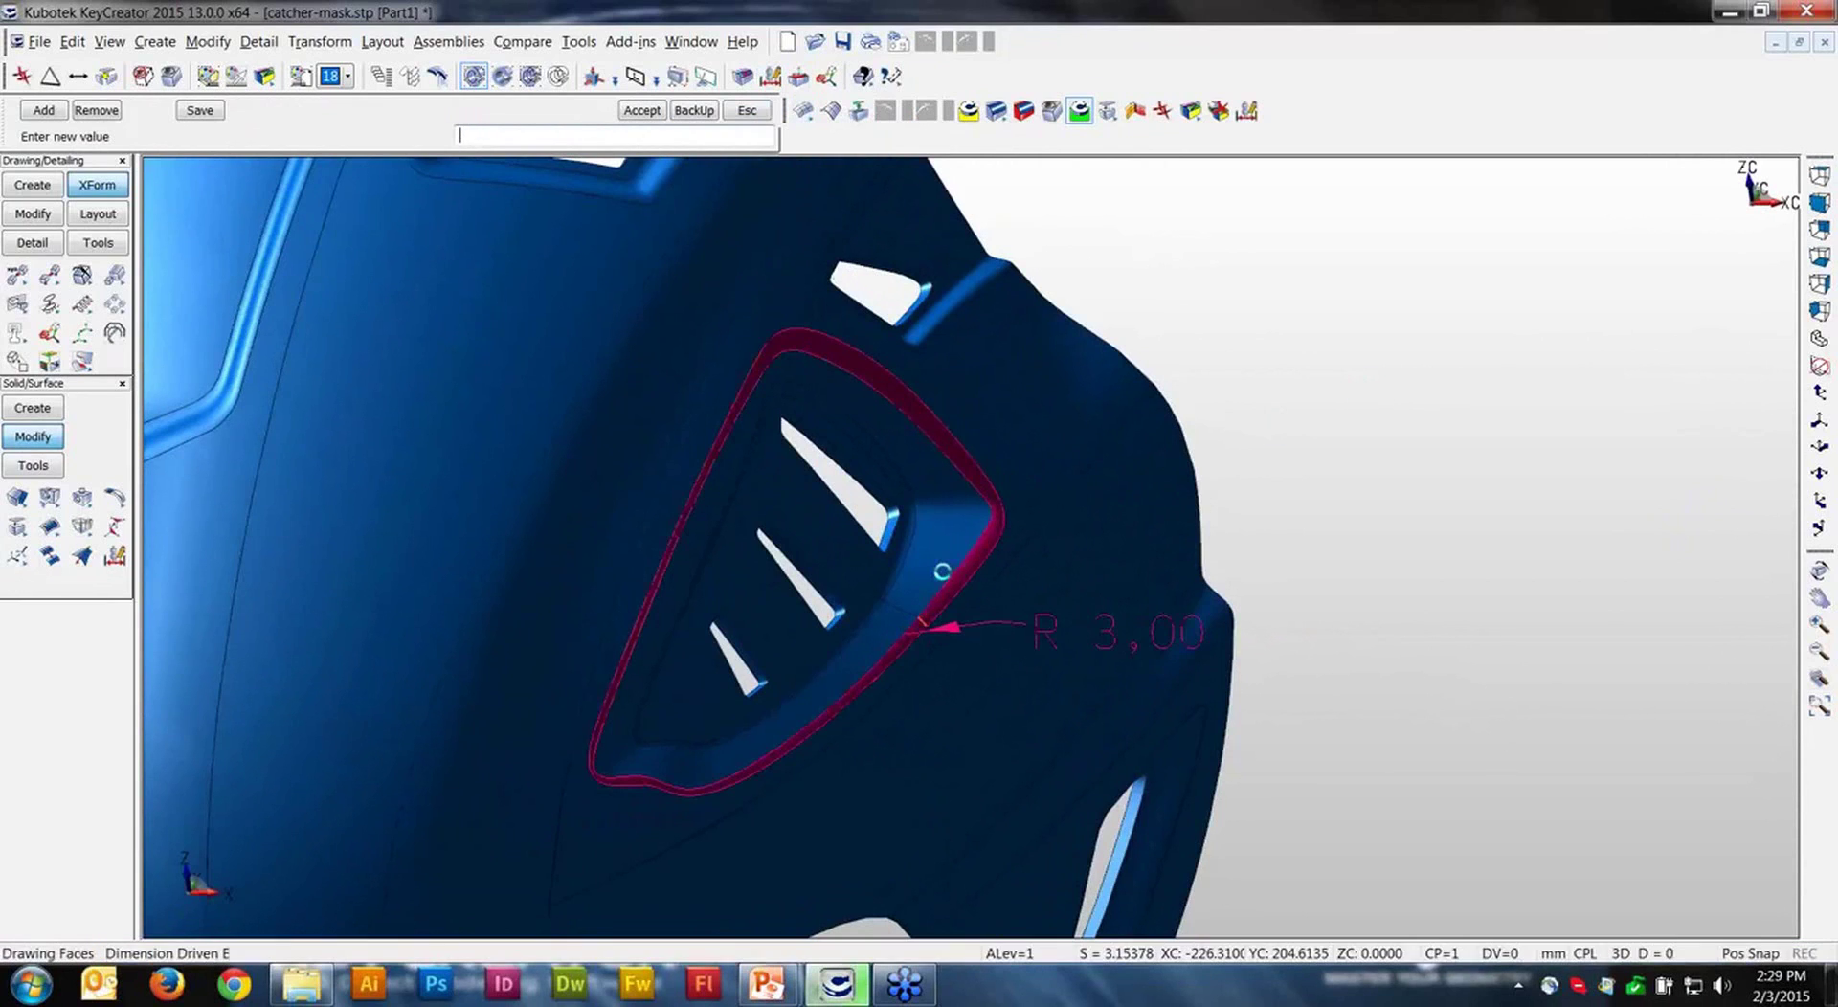
scroll(926, 413, "down", 5)
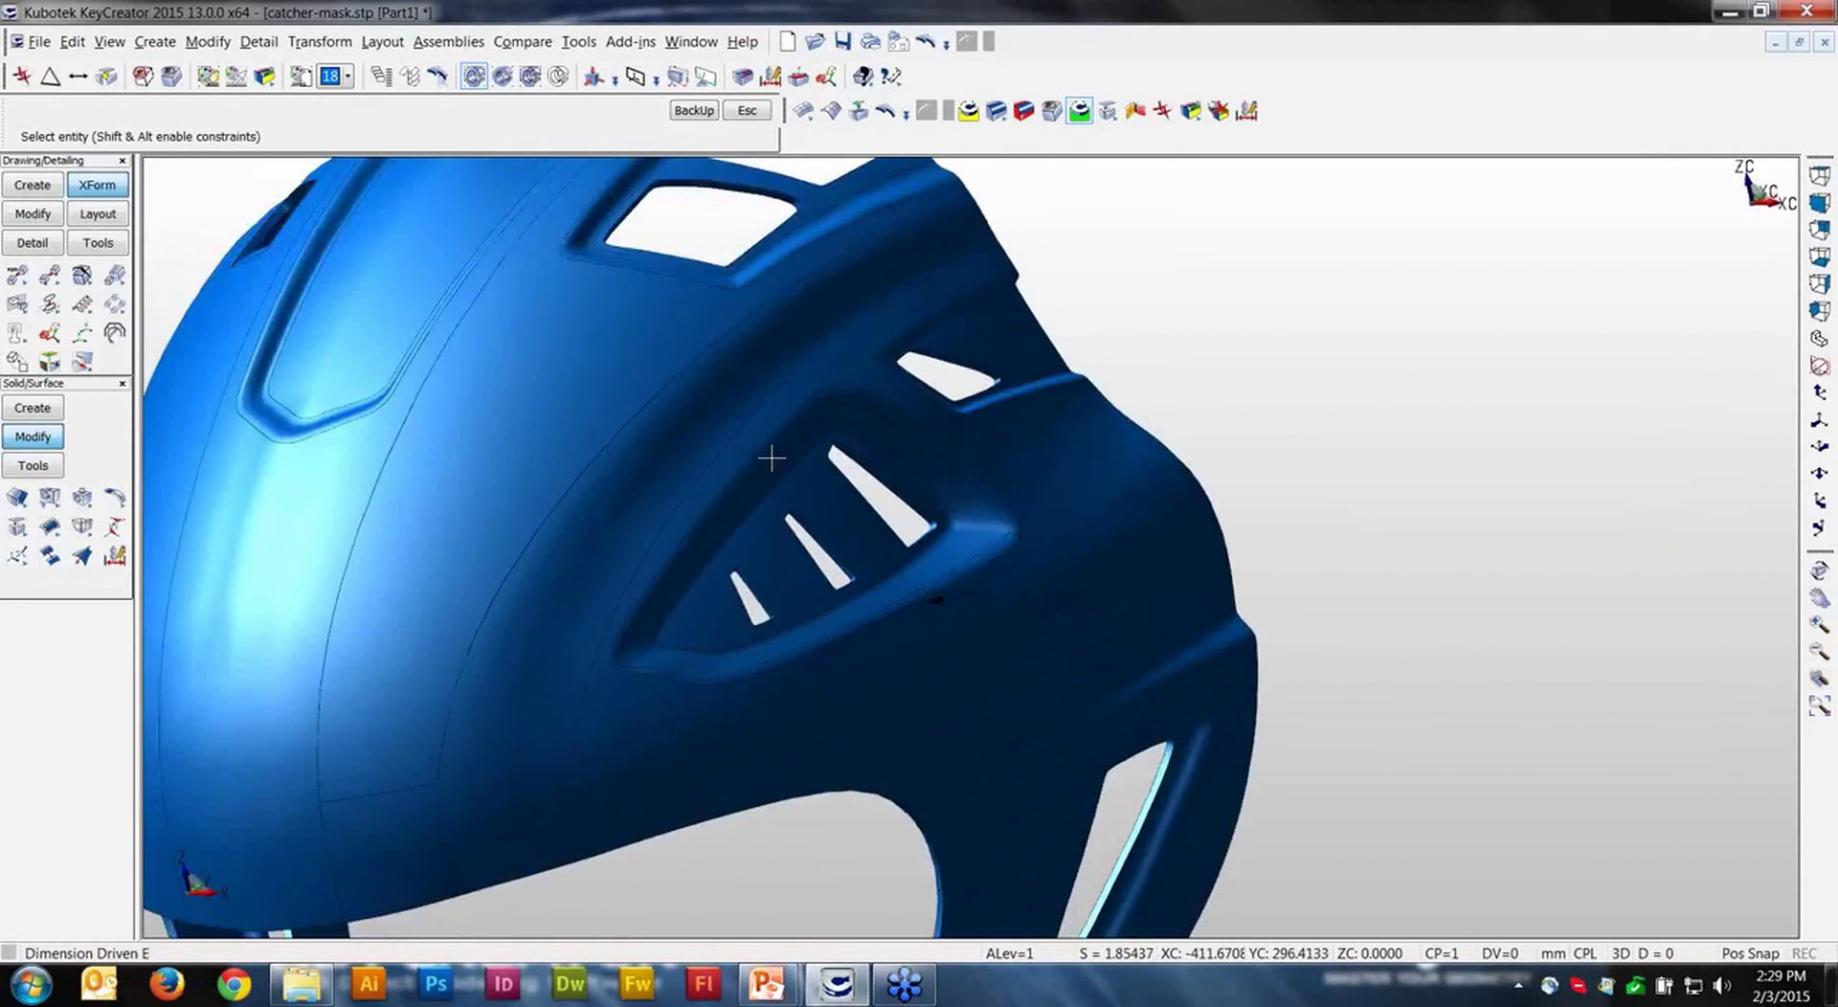
middle_click_drag(919, 532, 517, 469)
middle_click_drag(414, 495, 791, 642)
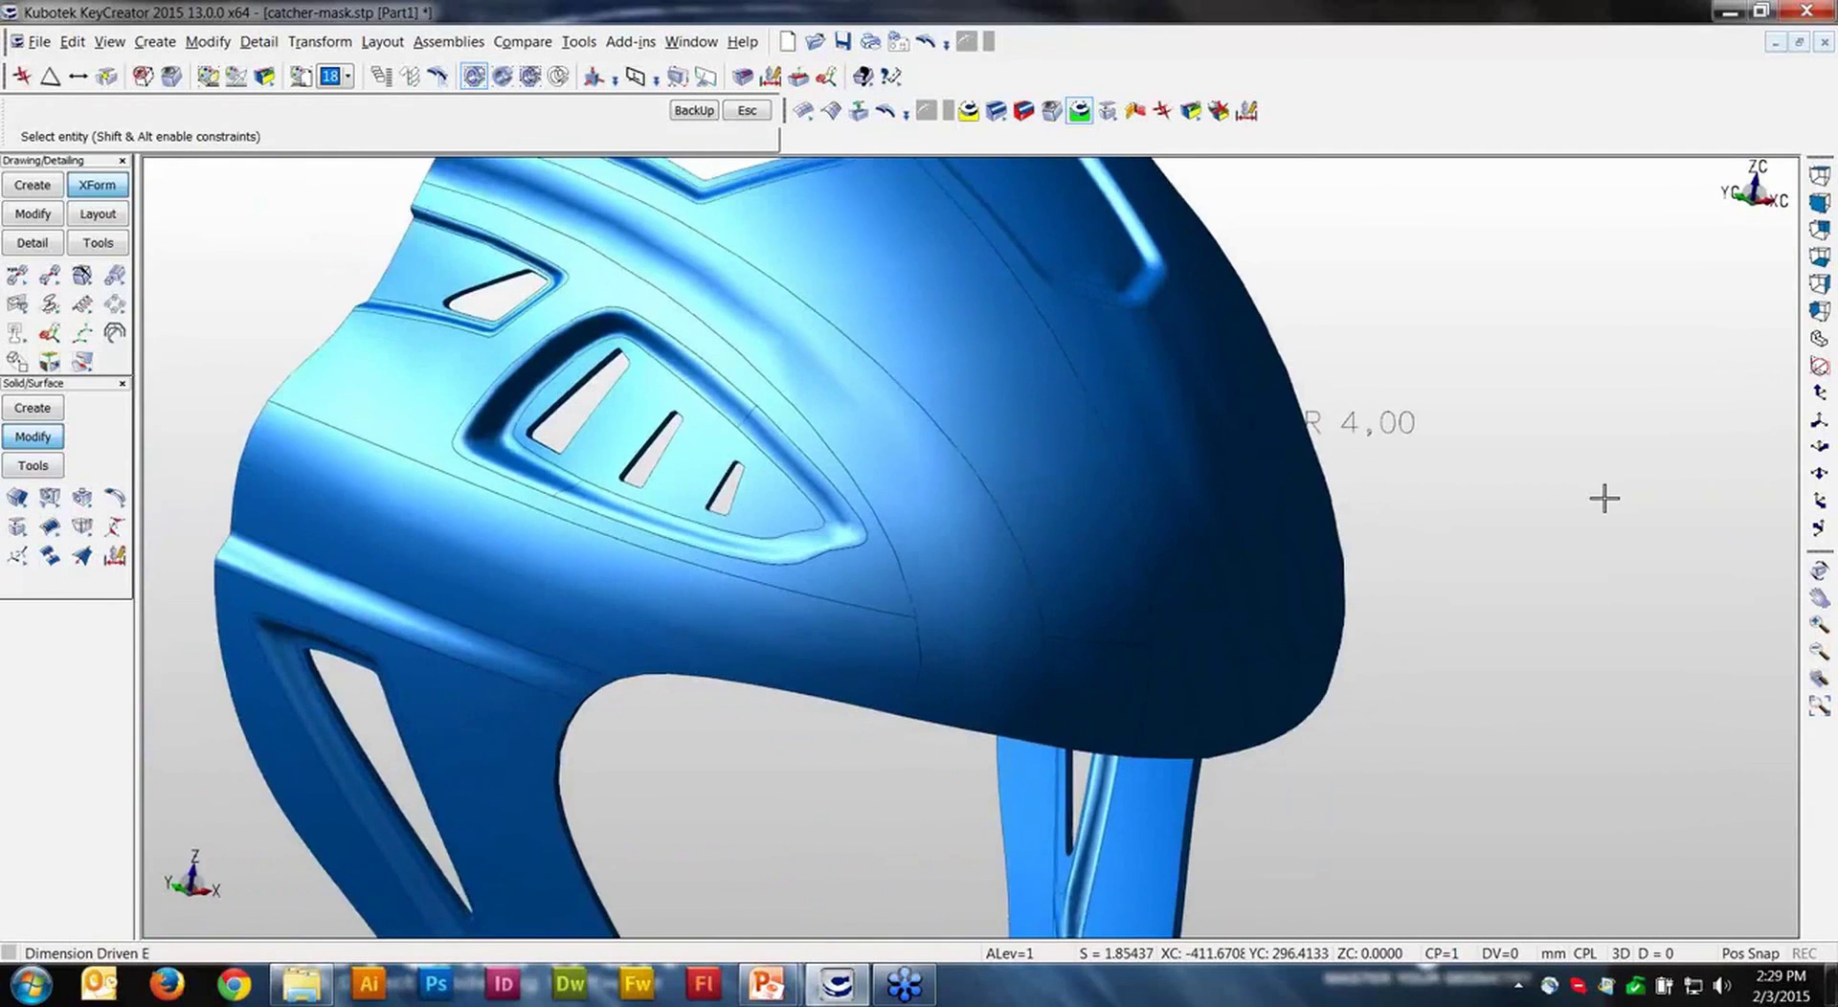
scroll(1605, 494, "down", 5)
middle_click_drag(1605, 489, 1178, 450)
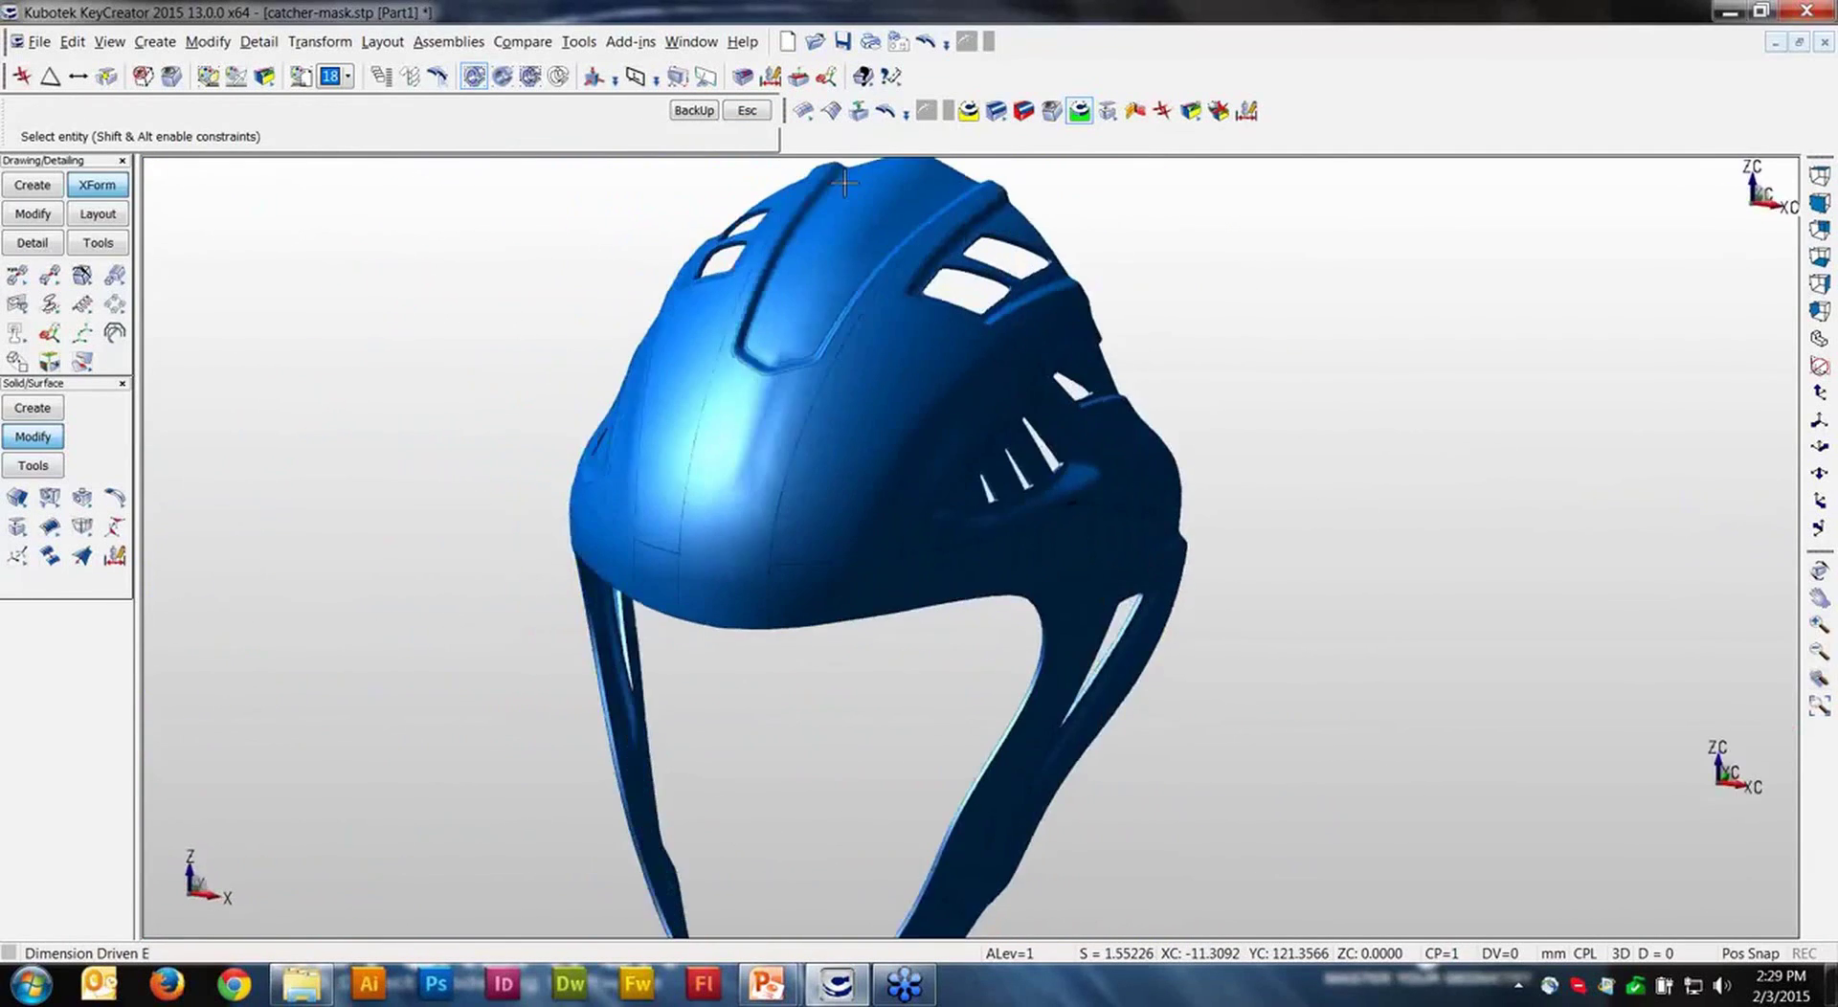
left_click(743, 113)
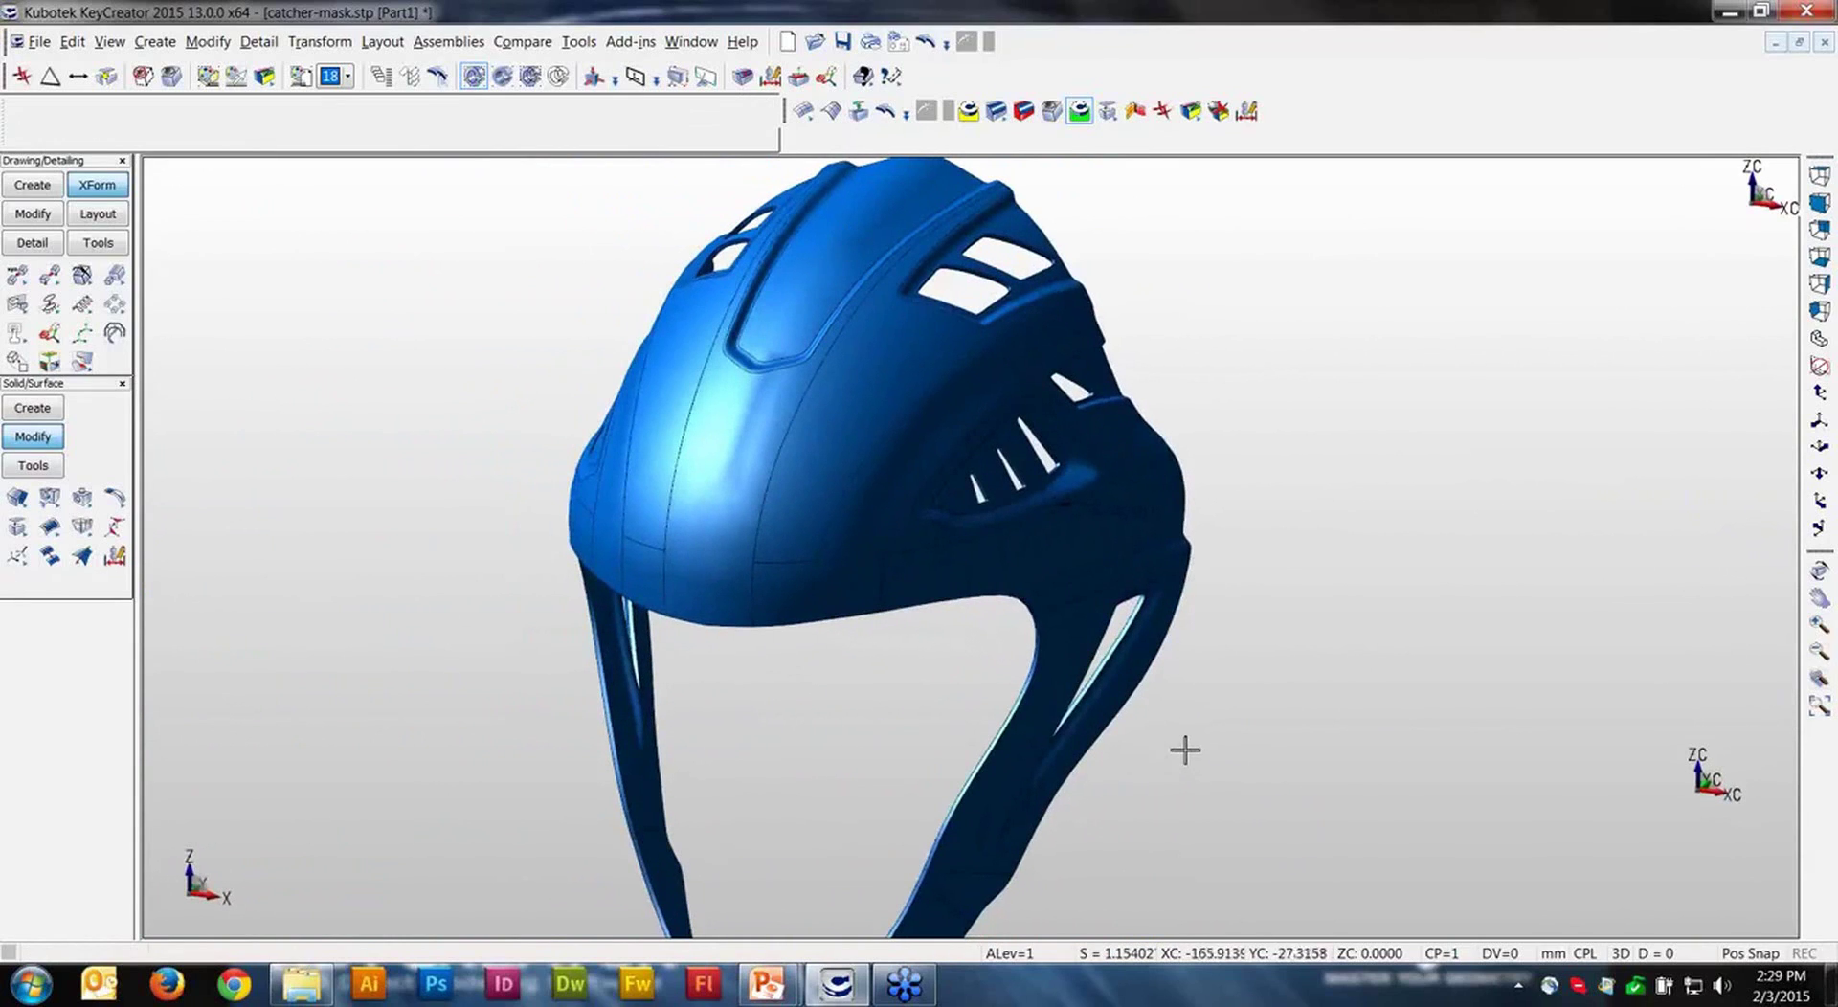
middle_click_drag(1219, 692, 1015, 723)
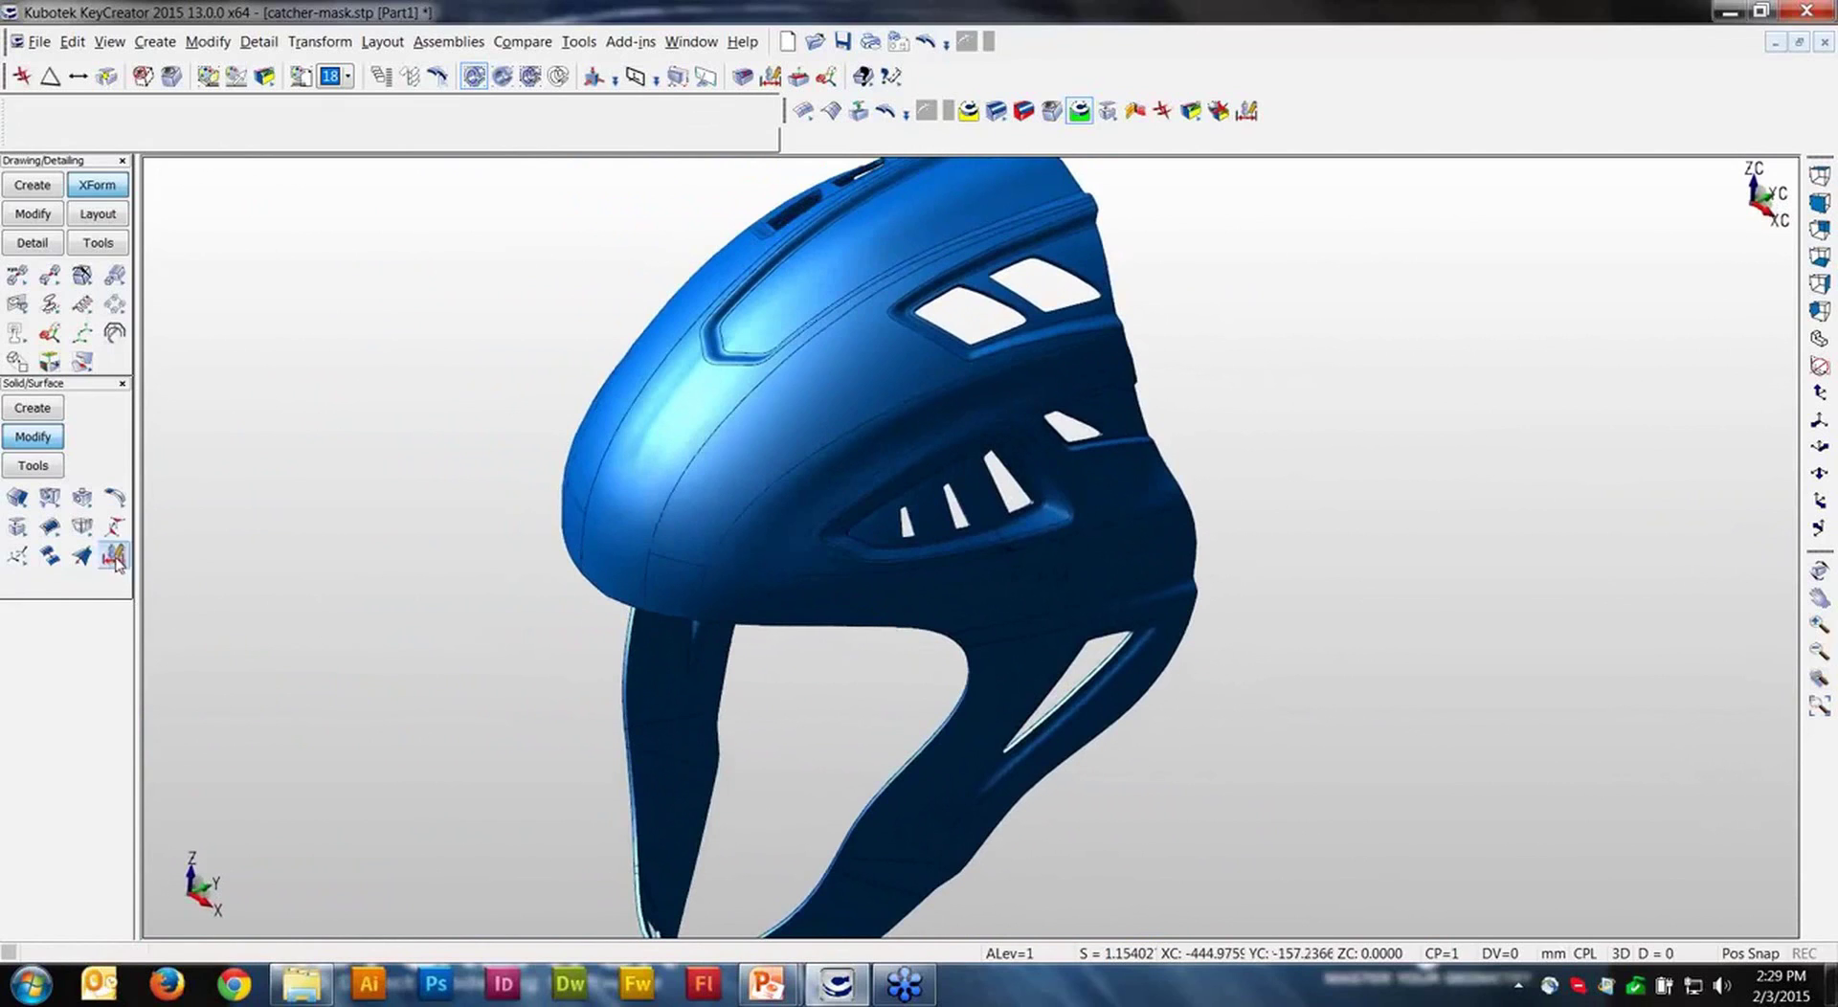
left_click(33, 408)
left_click(84, 528)
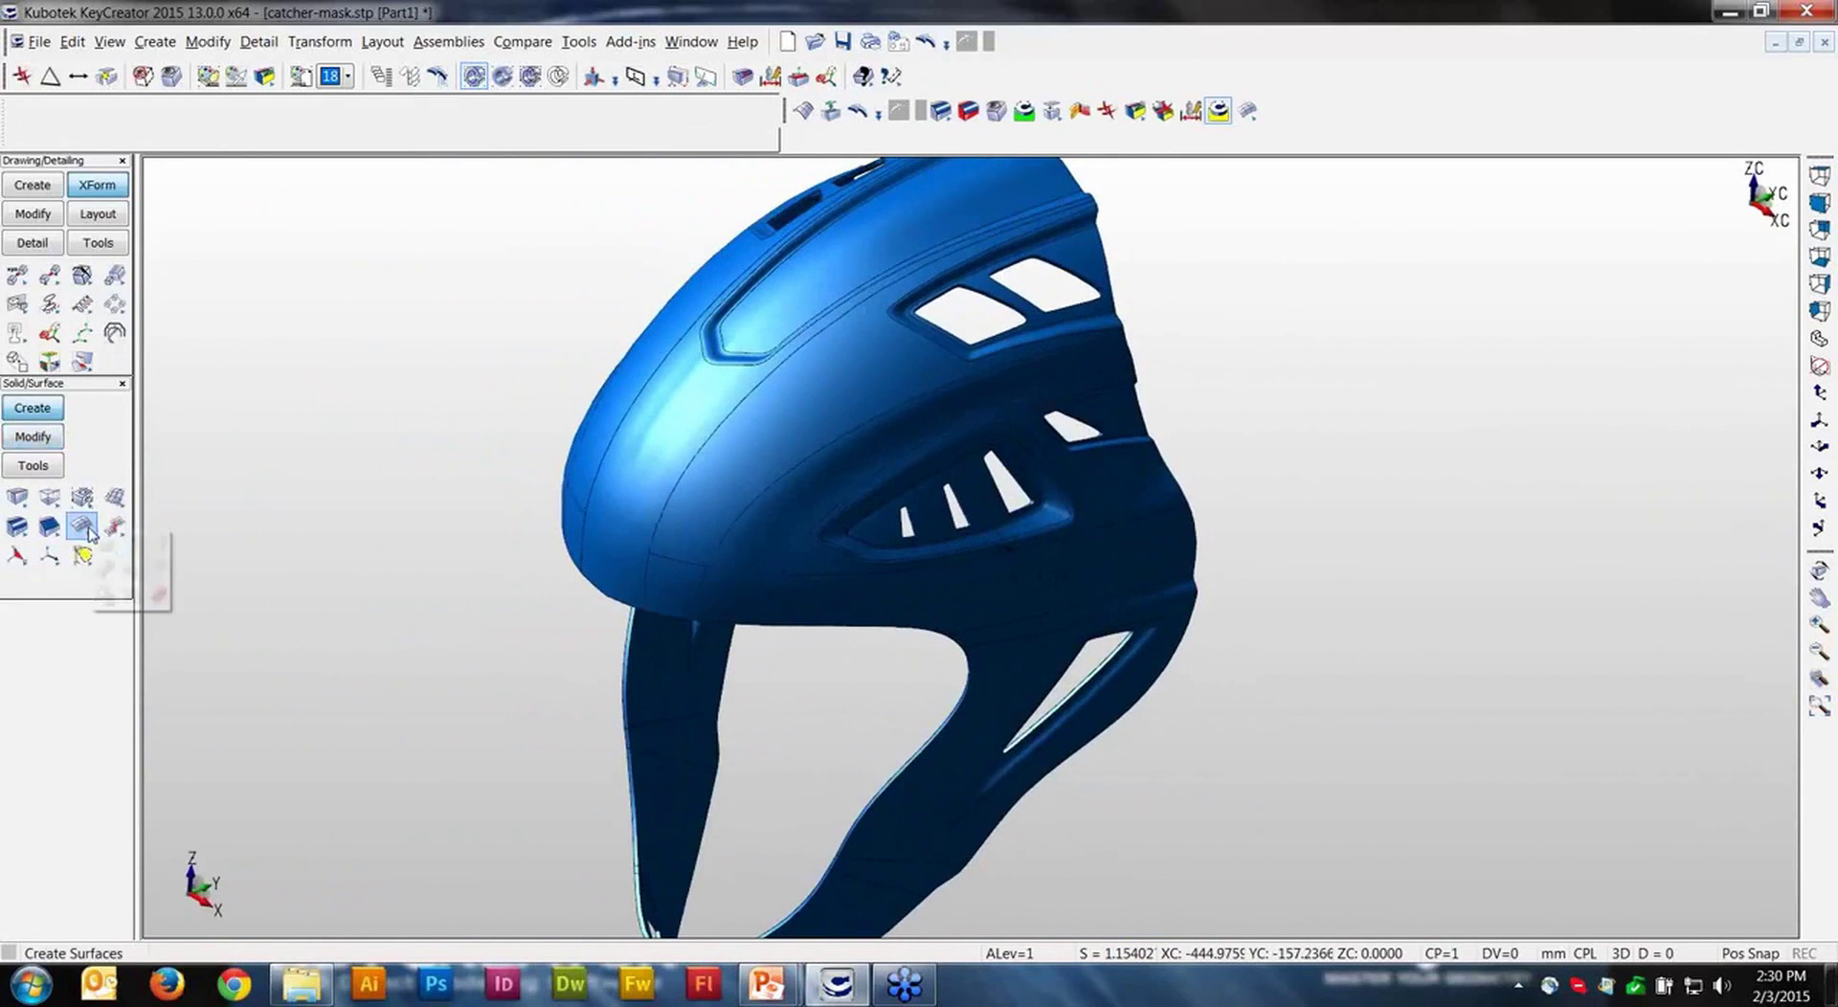
left_click(271, 452)
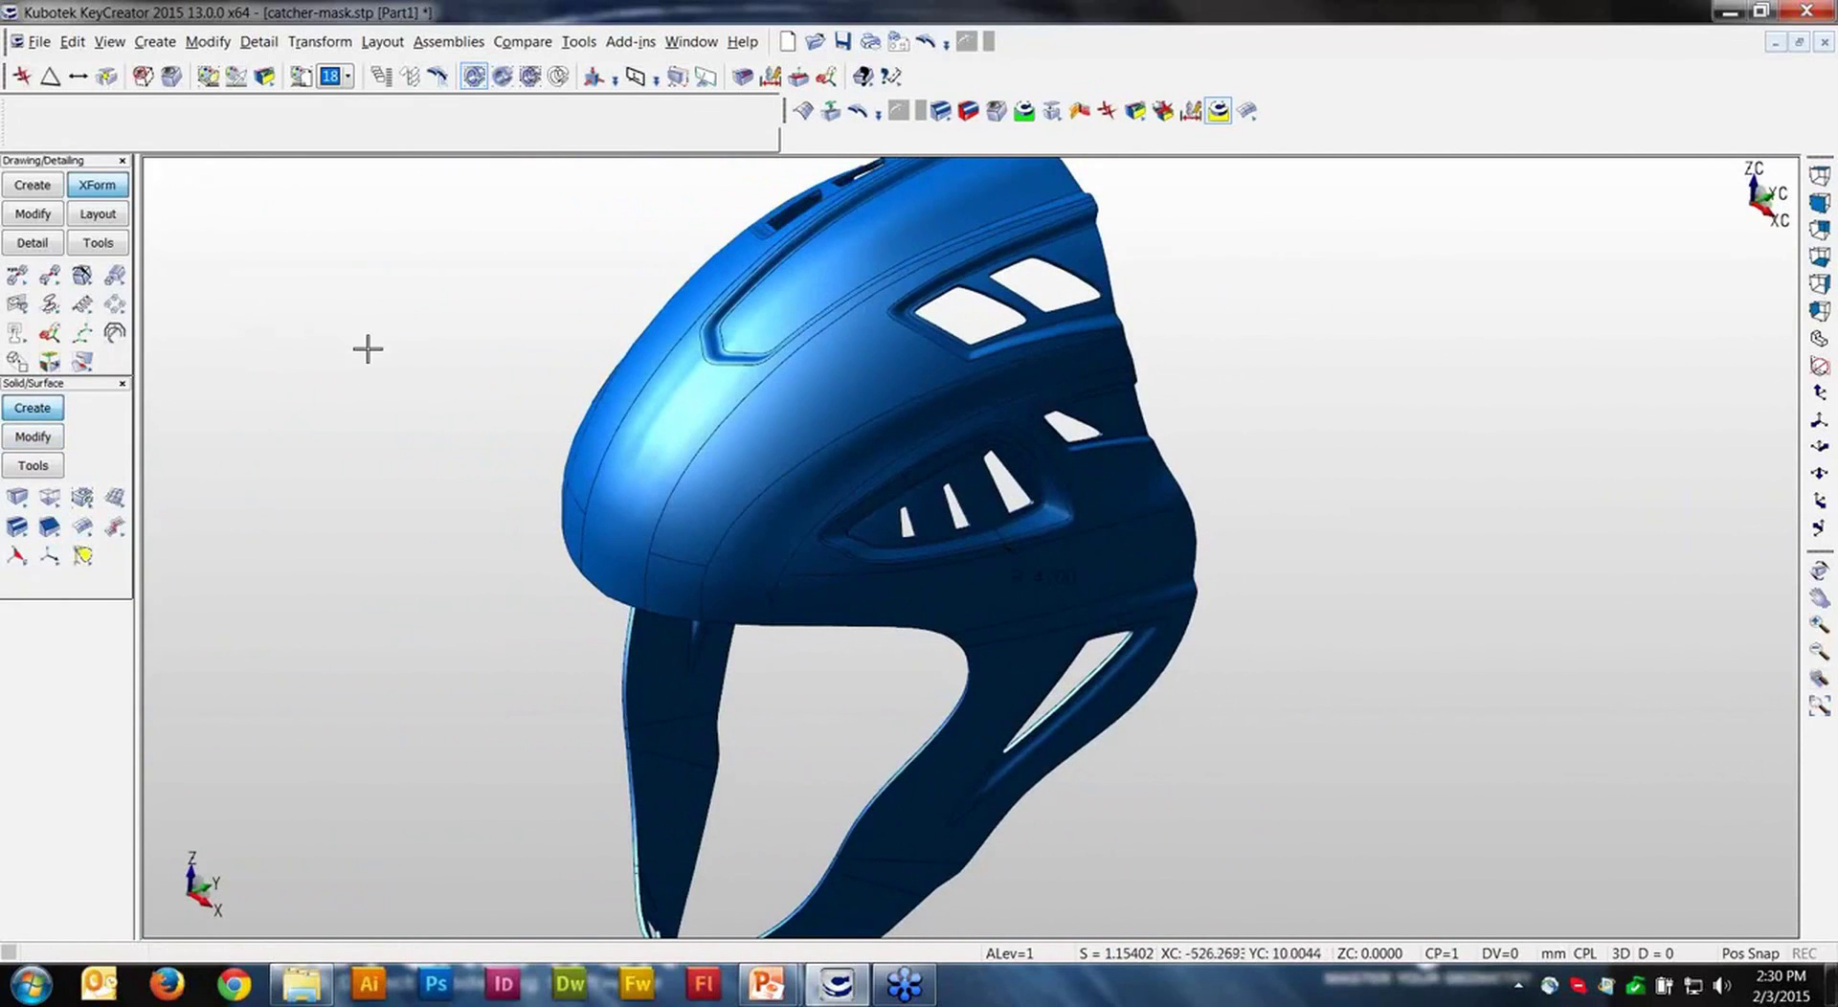